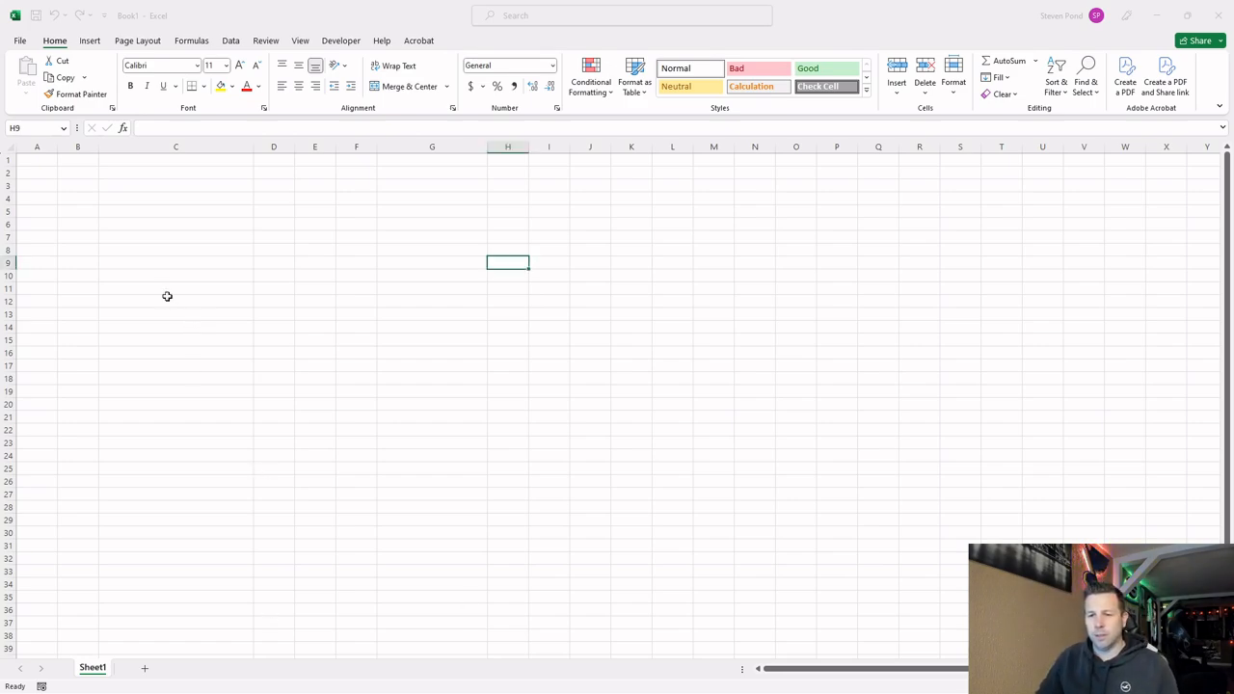
# Enter the heading "Scenario 1 (High Interest Credit Card" in cell C3.
pyautogui.click(173, 186)
pyautogui.write('S')
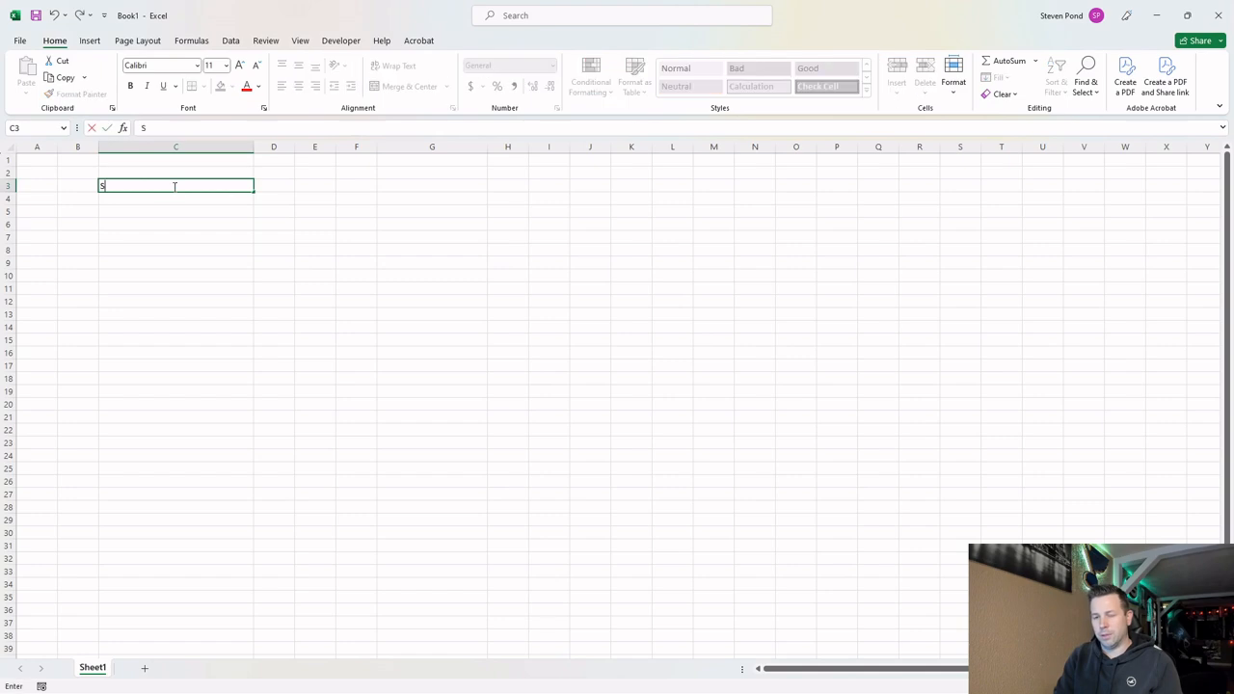
pyautogui.write('cenario 1 (High Inrt')
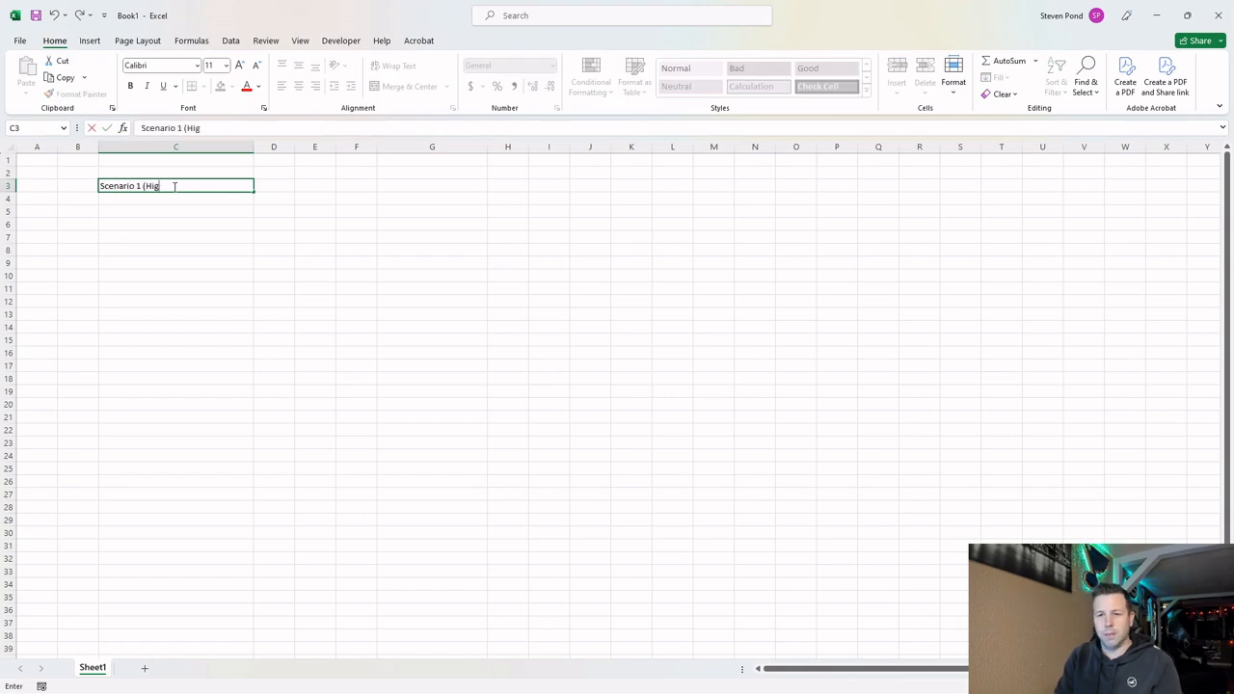
pyautogui.press('BackSpace')
pyautogui.press('BackSpace')
pyautogui.write('terest')
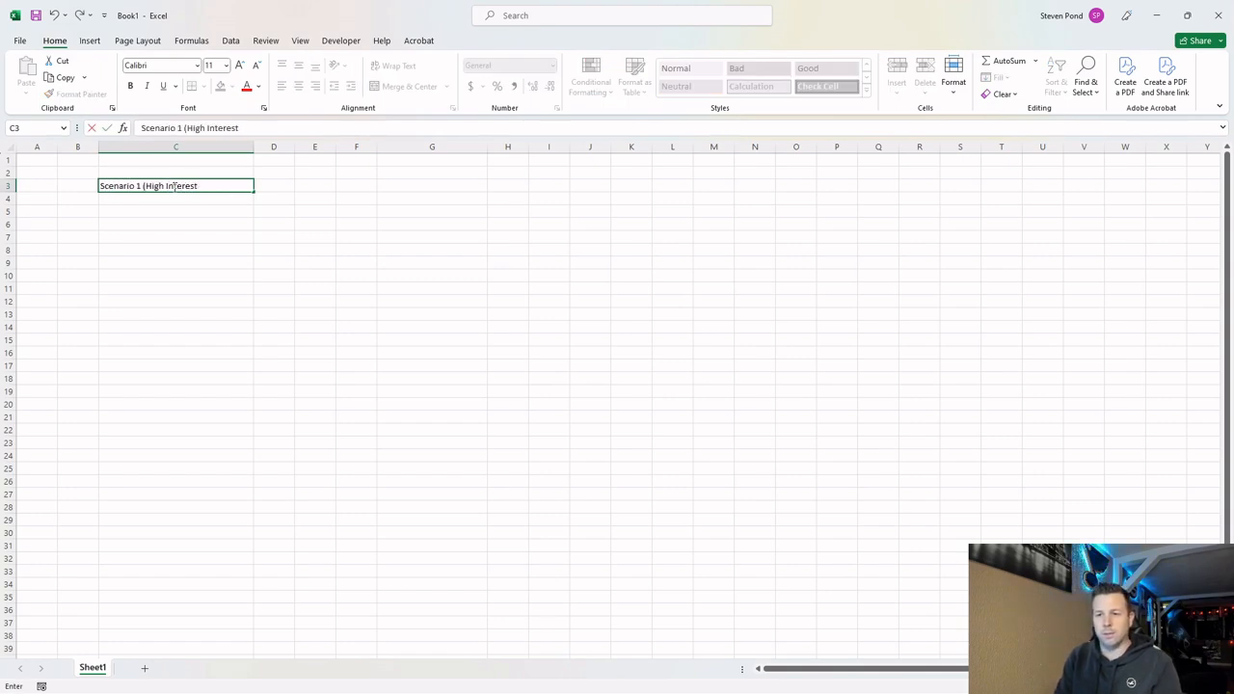
pyautogui.write(' Credit Card')
pyautogui.press('Tab')
pyautogui.write('0')
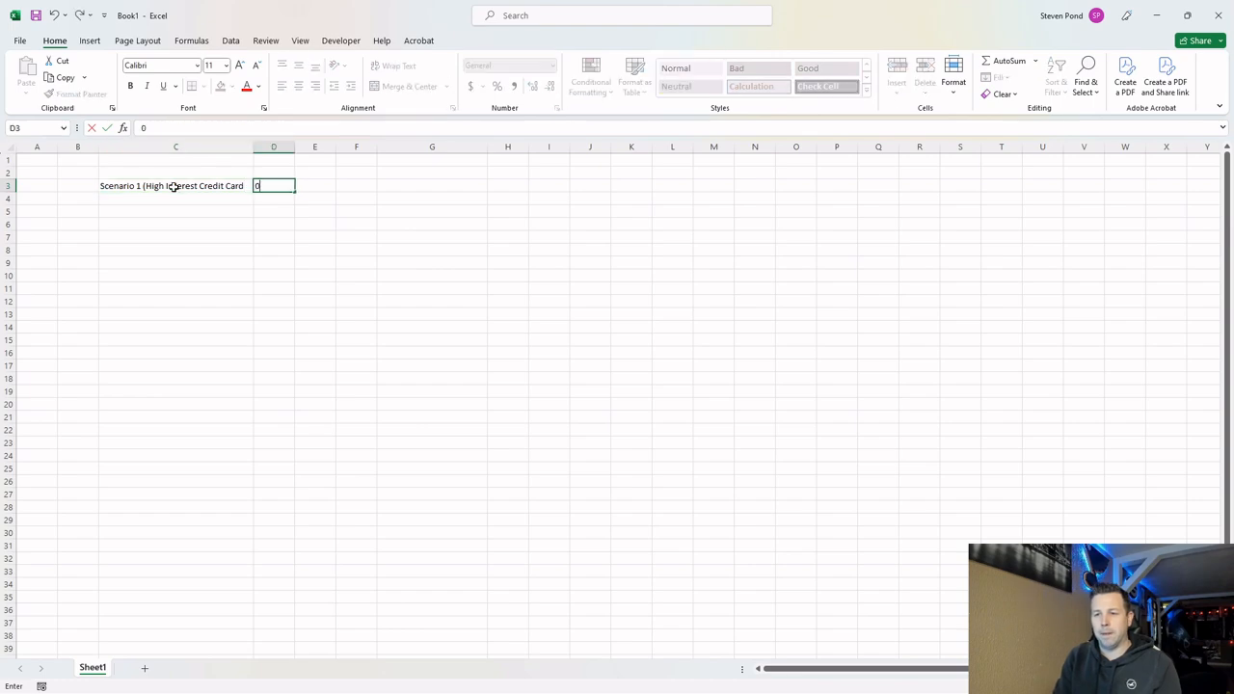
# Enter the heading "Scenario 2 (Personal Loan)" in cell G3.
pyautogui.press('Right')
pyautogui.press('Right')
pyautogui.press('Right')
pyautogui.write('S')
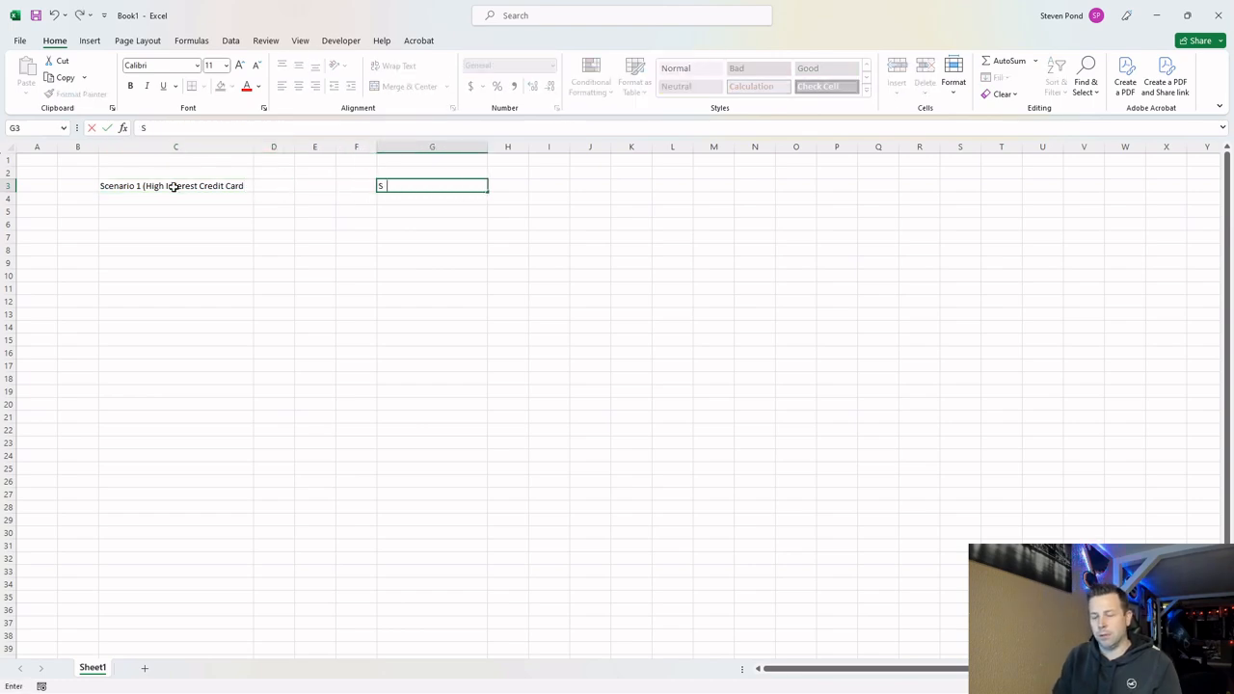
pyautogui.write('cenario 2 (')
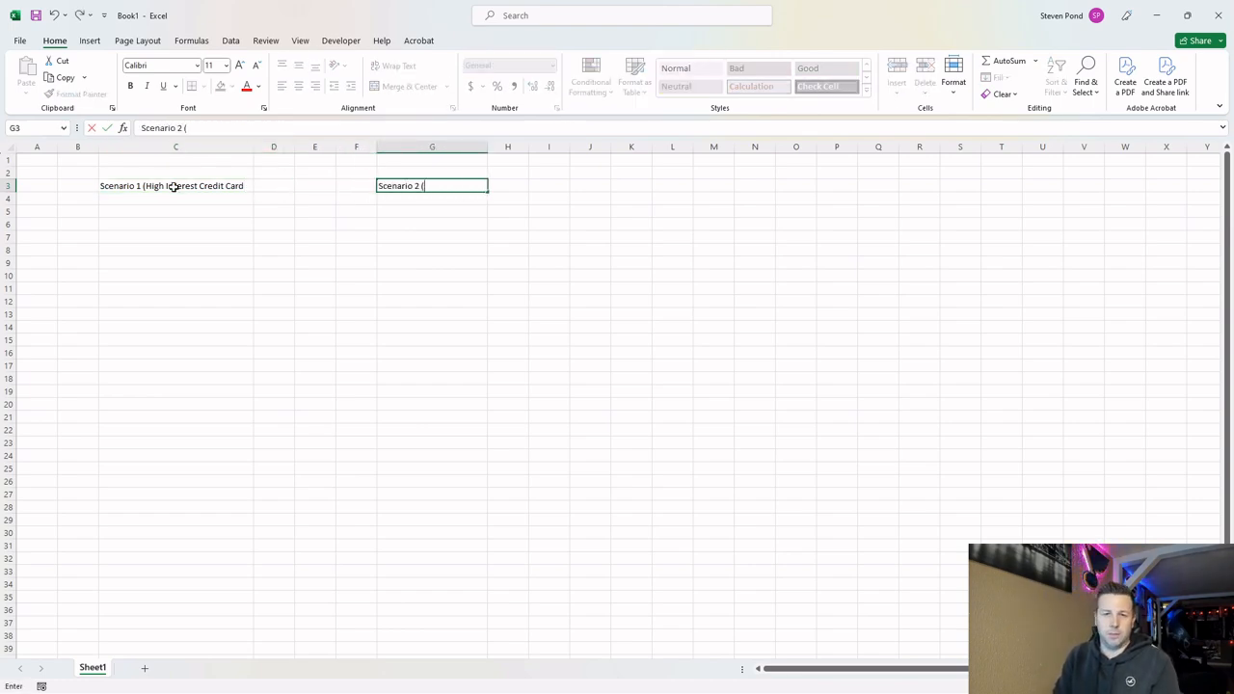
pyautogui.write('Personal Loan)')
pyautogui.press('Return')
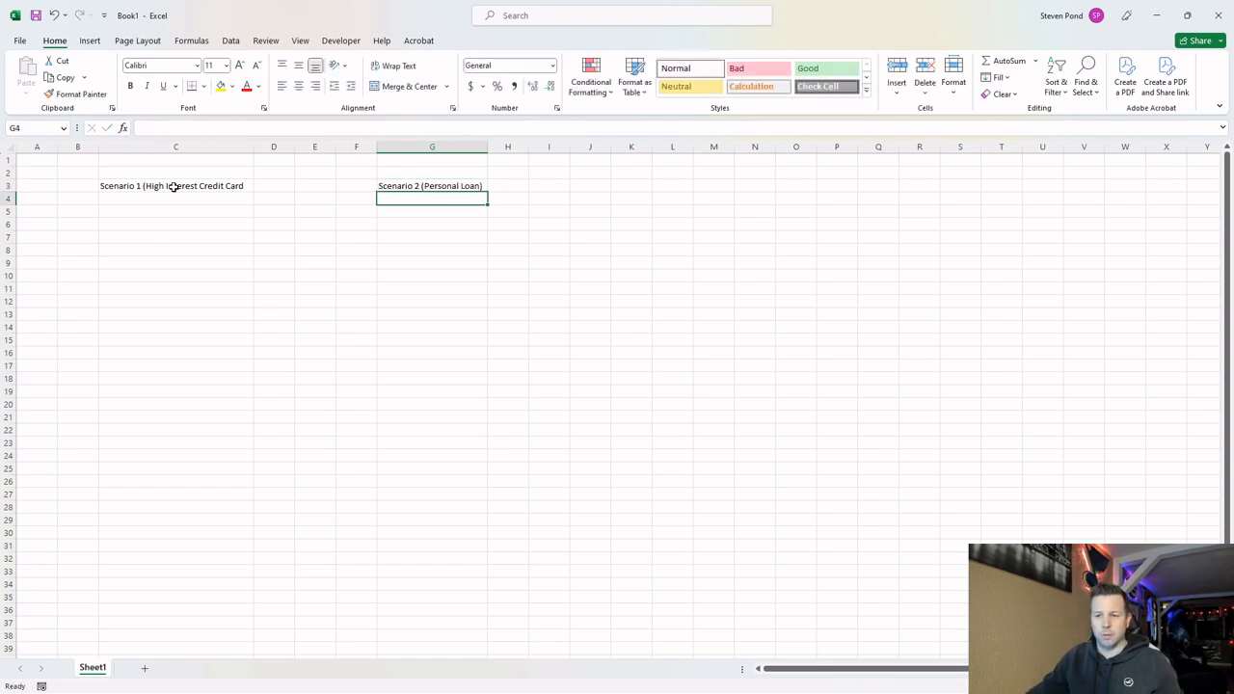
# Add the missing closing parenthesis to the Scenario 1 heading in C3.
pyautogui.click(174, 187)
pyautogui.click(314, 128)
pyautogui.write(')')
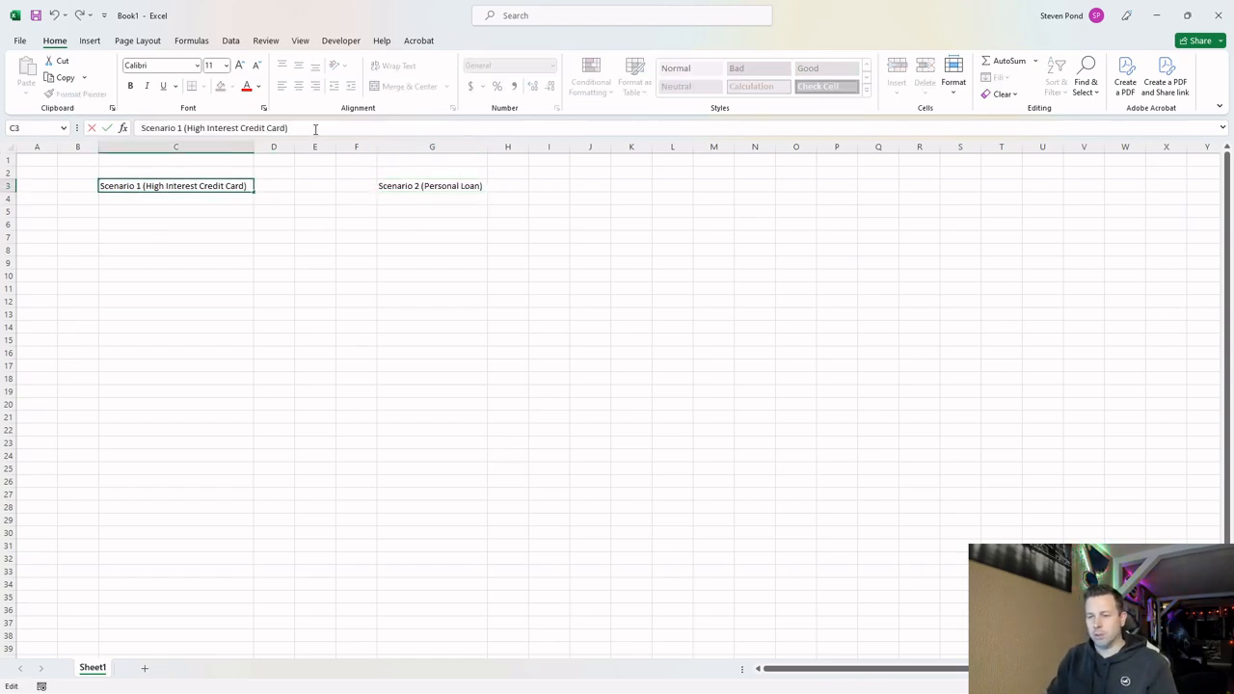
pyautogui.press('Return')
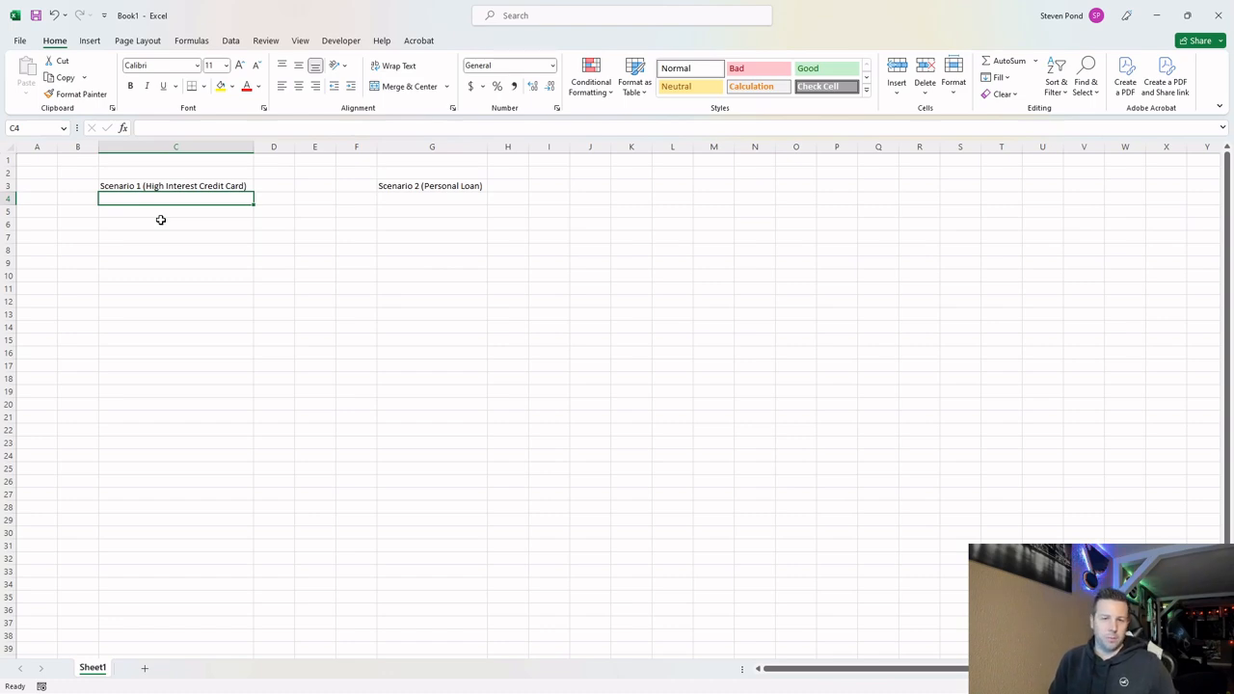
# Enter the label "Outstanding Balance" in C4 and copy it to G4 under Scenario 2.
pyautogui.write('O')
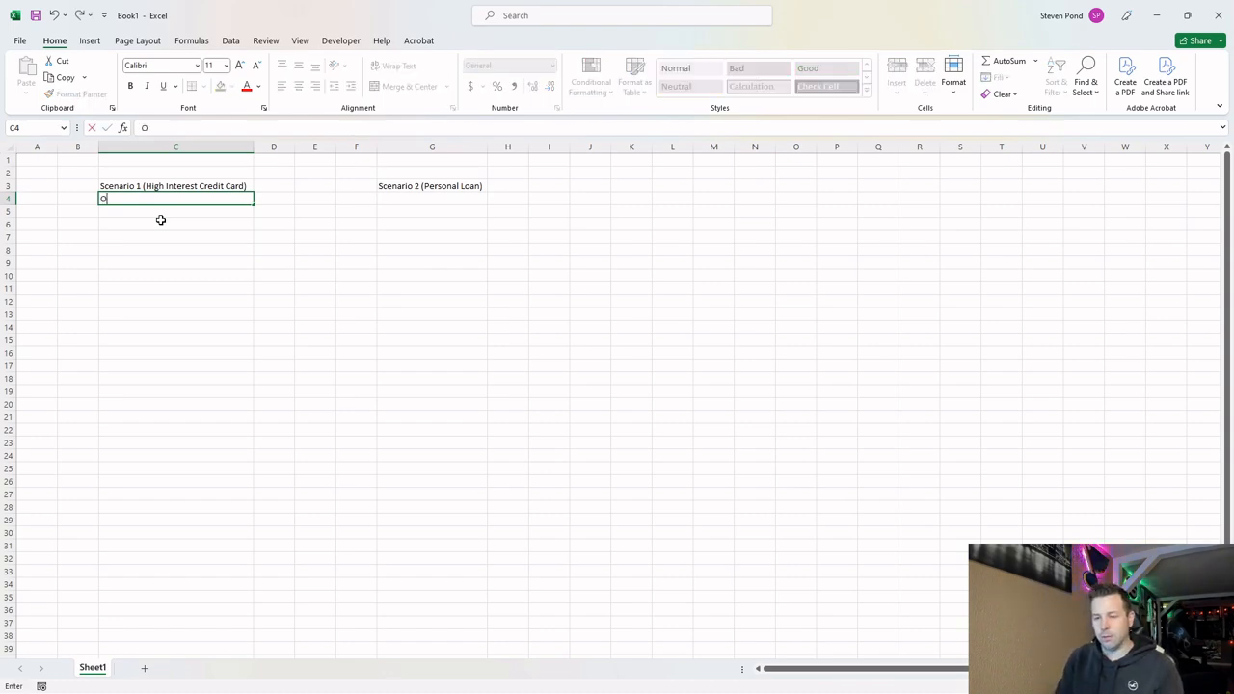
pyautogui.write('utstanding Balance')
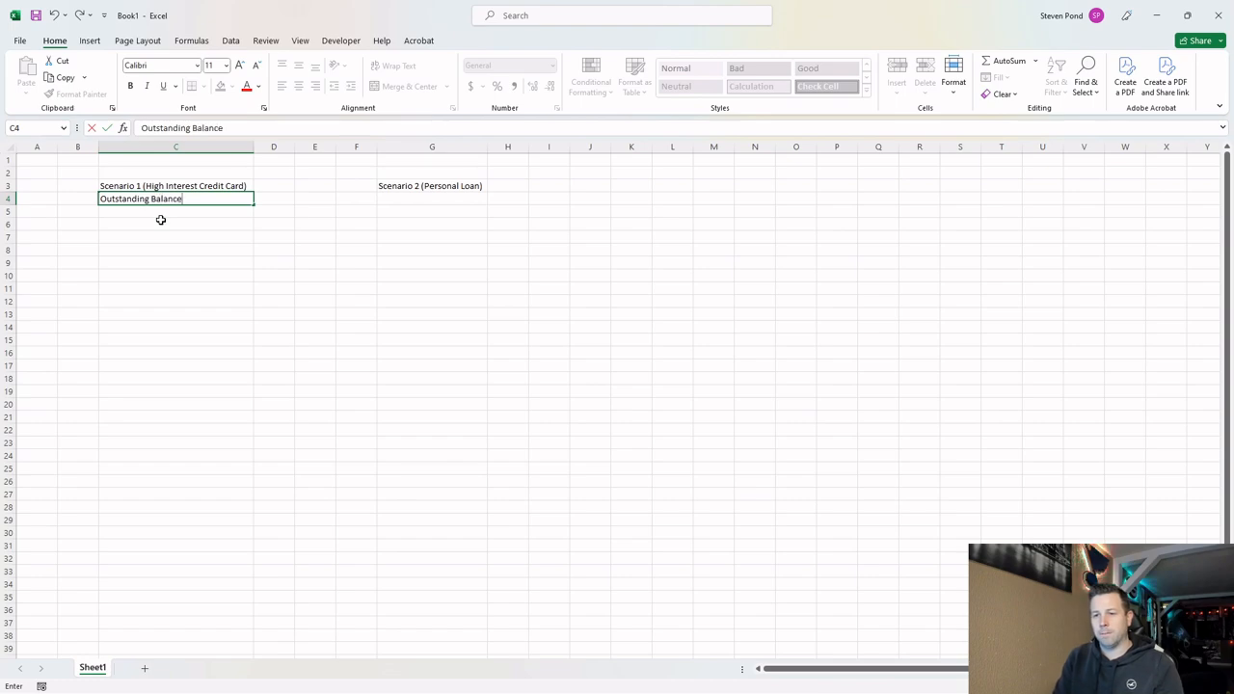
pyautogui.press('Tab')
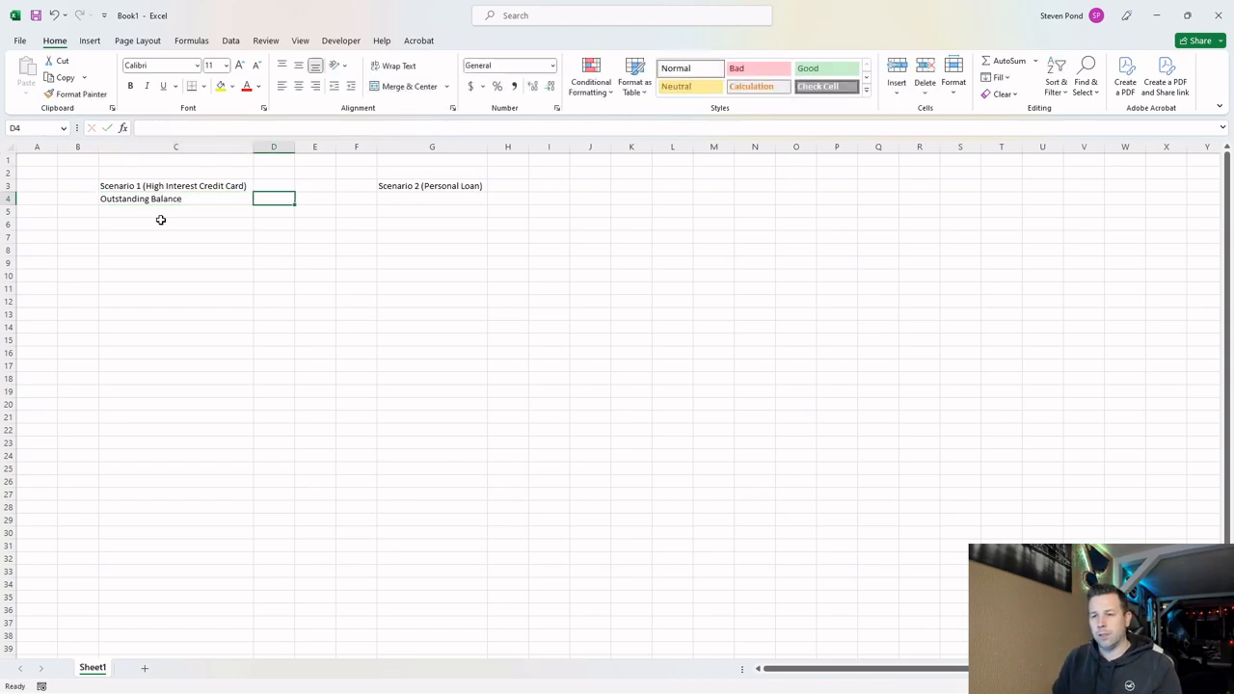
pyautogui.press('Left')
pyautogui.hotkey('ctrl', 'c')
pyautogui.press('Right')
pyautogui.press('Right')
pyautogui.press('Right')
pyautogui.press('Right')
pyautogui.hotkey('ctrl', 'v')
pyautogui.press('Escape')
# Enter 20000 as the Scenario 1 outstanding balance in D4.
pyautogui.press('Left')
pyautogui.press('Left')
pyautogui.press('Left')
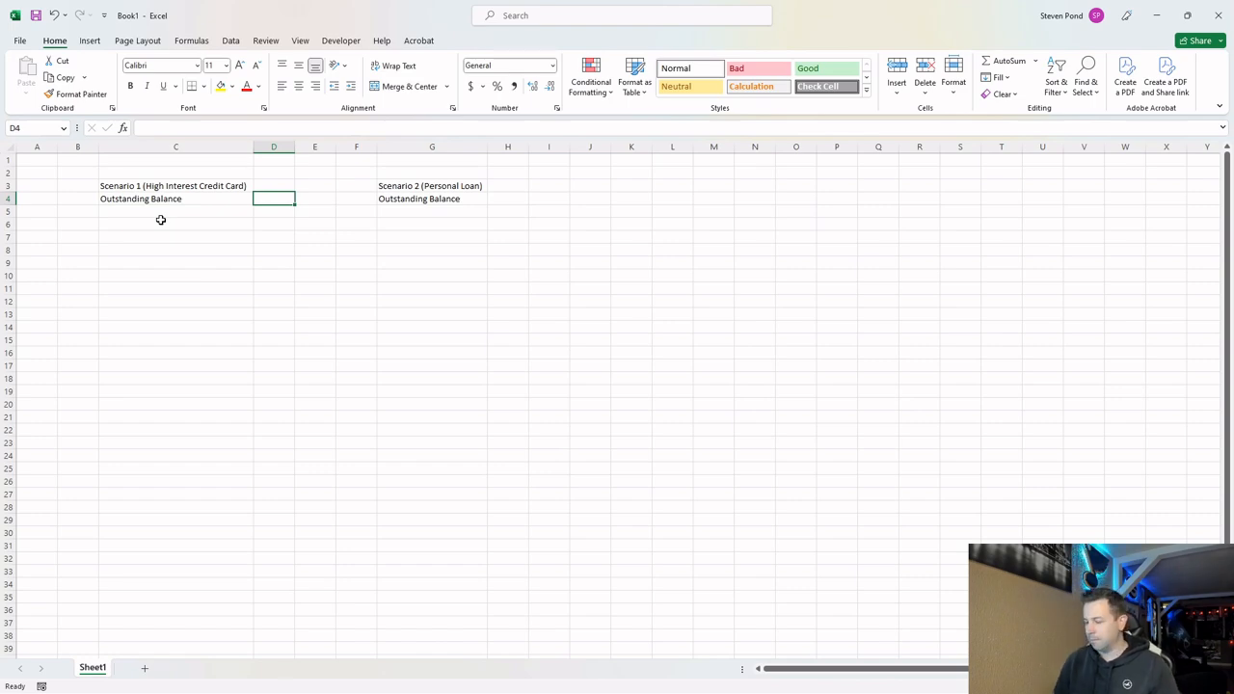
pyautogui.write('20000')
pyautogui.press('Return')
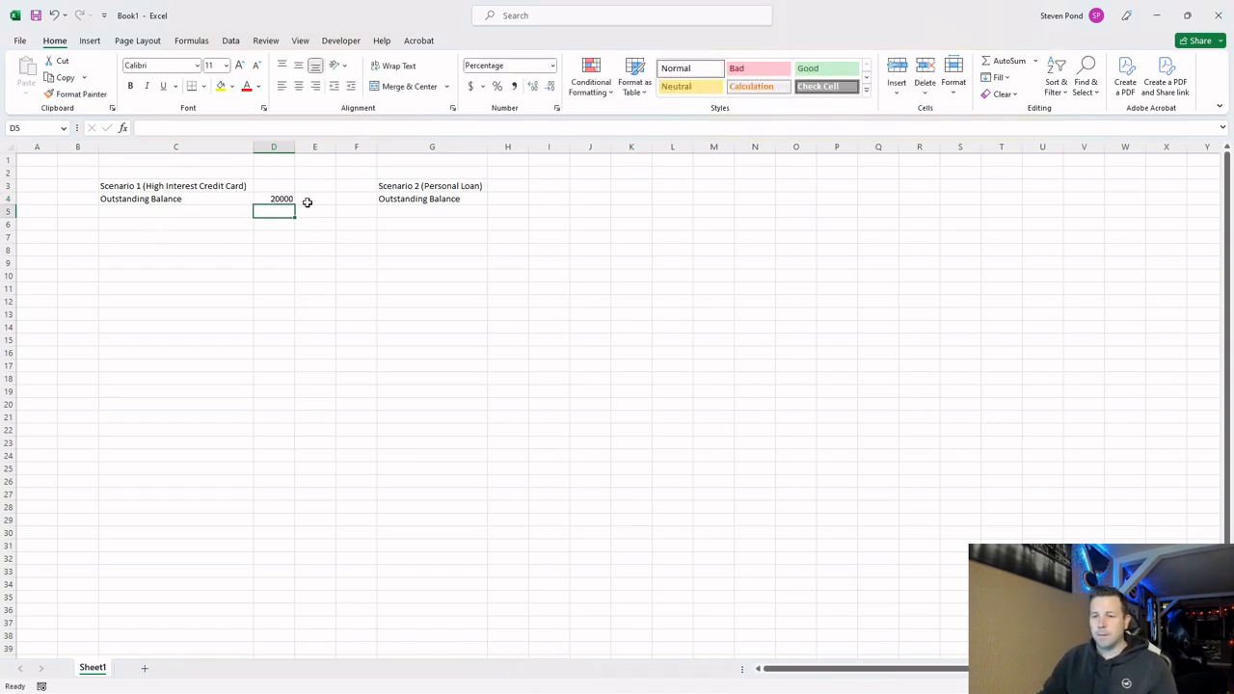
# Link the Scenario 2 outstanding balance in H4 to Scenario 1 with the formula =D4.
pyautogui.click(500, 200)
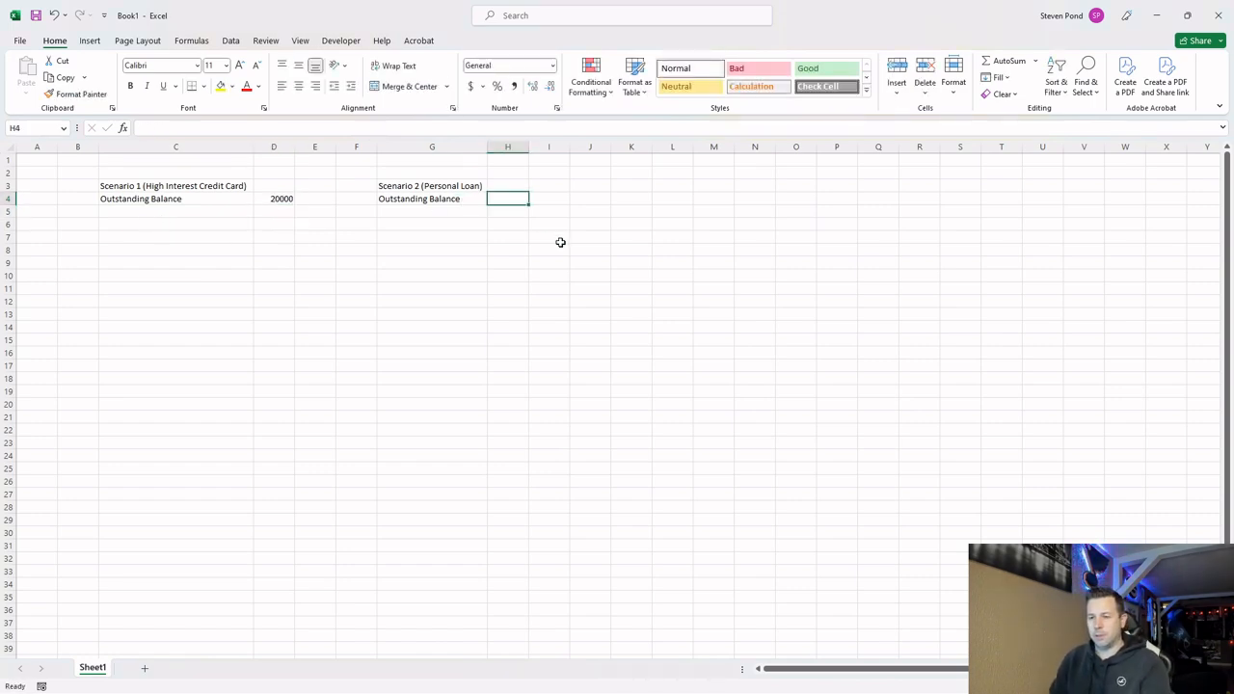
pyautogui.write('=')
pyautogui.press('Left')
pyautogui.press('Left')
pyautogui.press('Left')
pyautogui.press('Left')
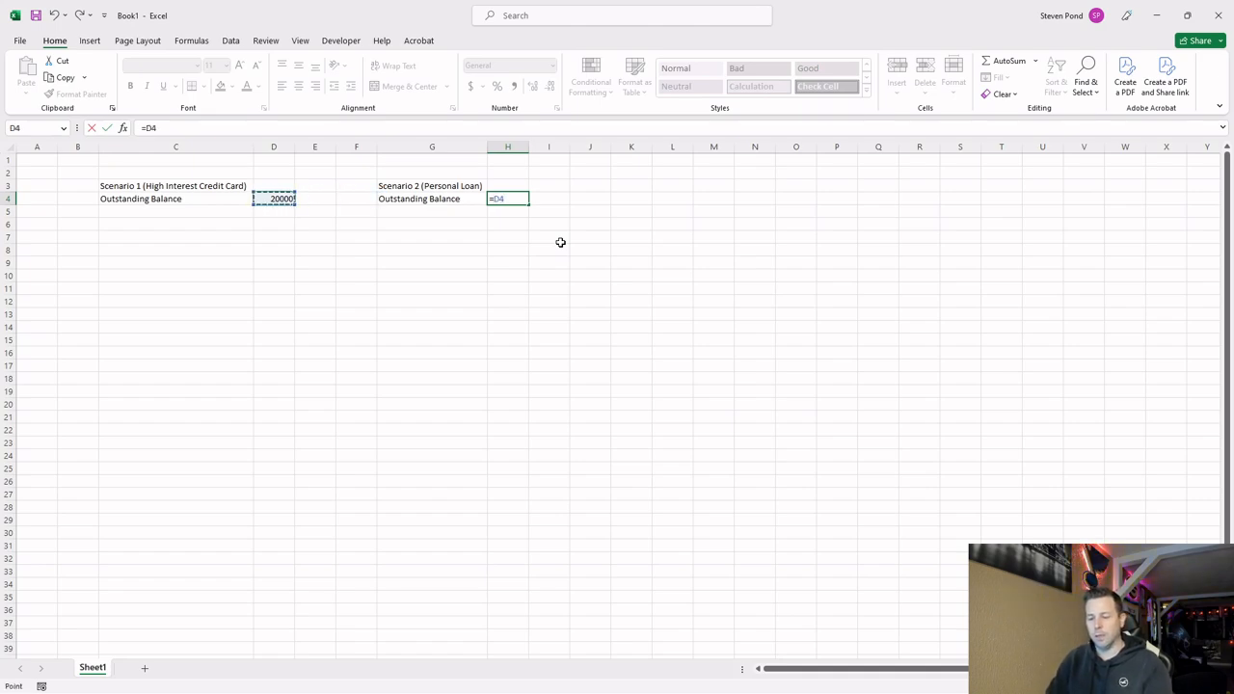
pyautogui.press('Return')
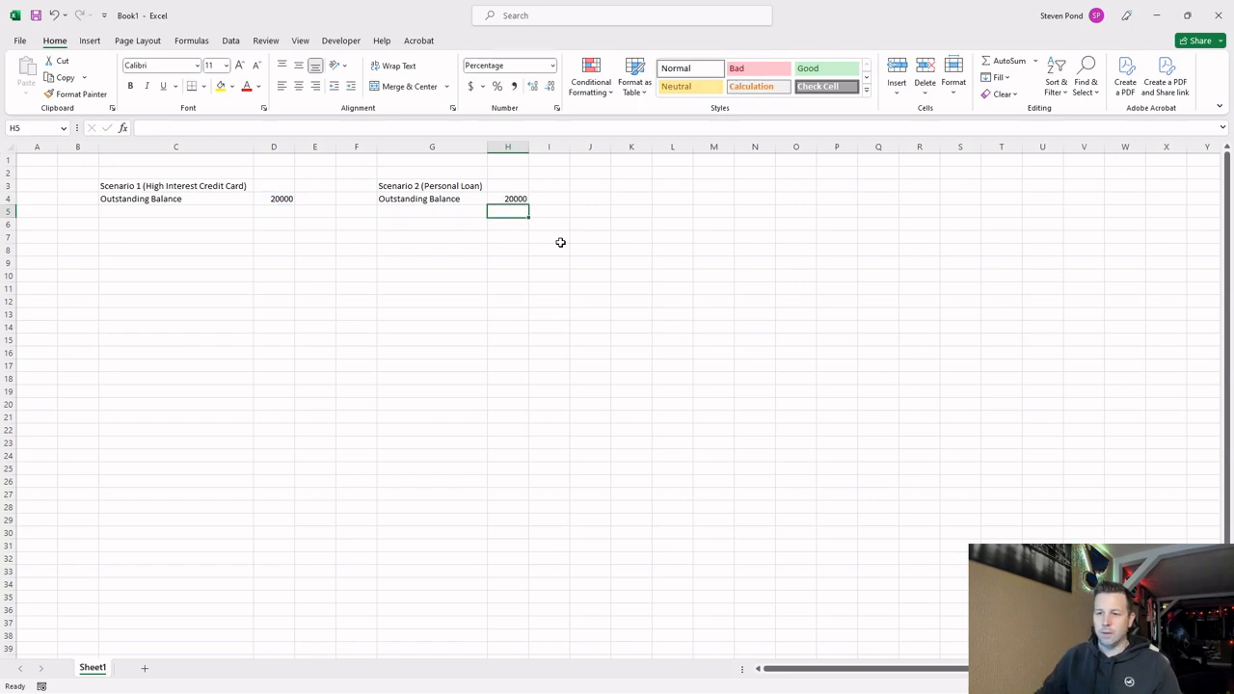
pyautogui.click(288, 196)
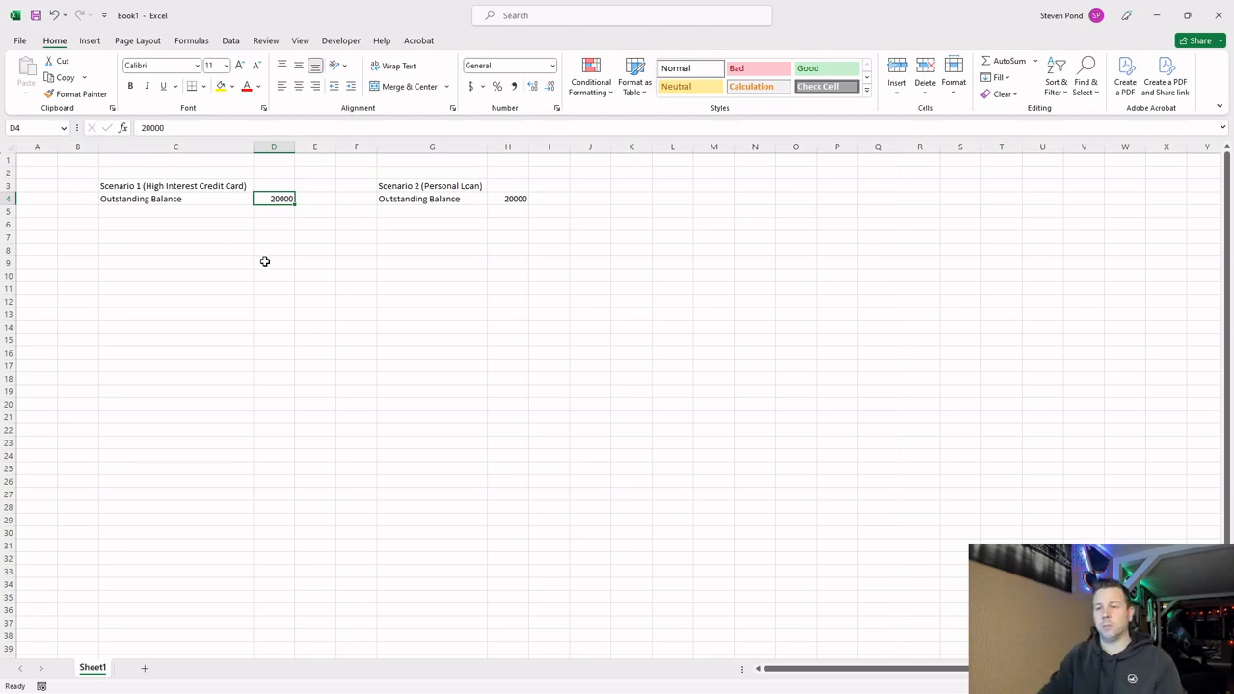
# Add an "Annual Interest Rate" label in C5 with 30% in D5.
pyautogui.click(214, 215)
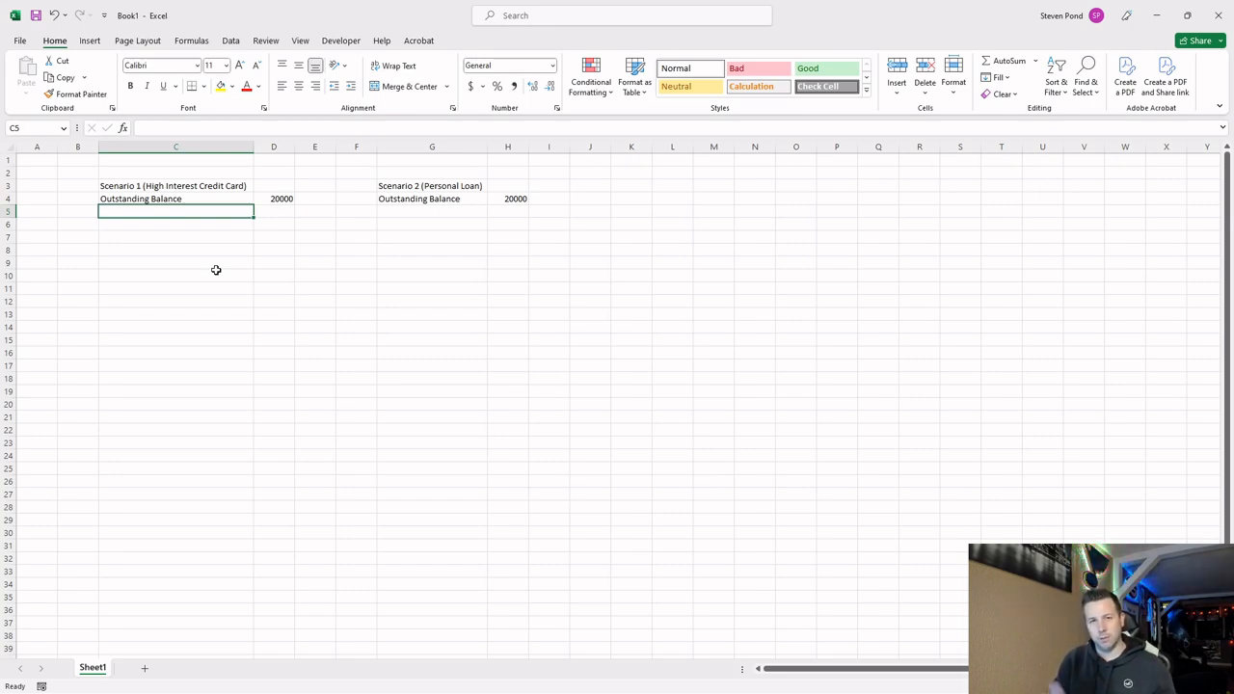
pyautogui.write('In')
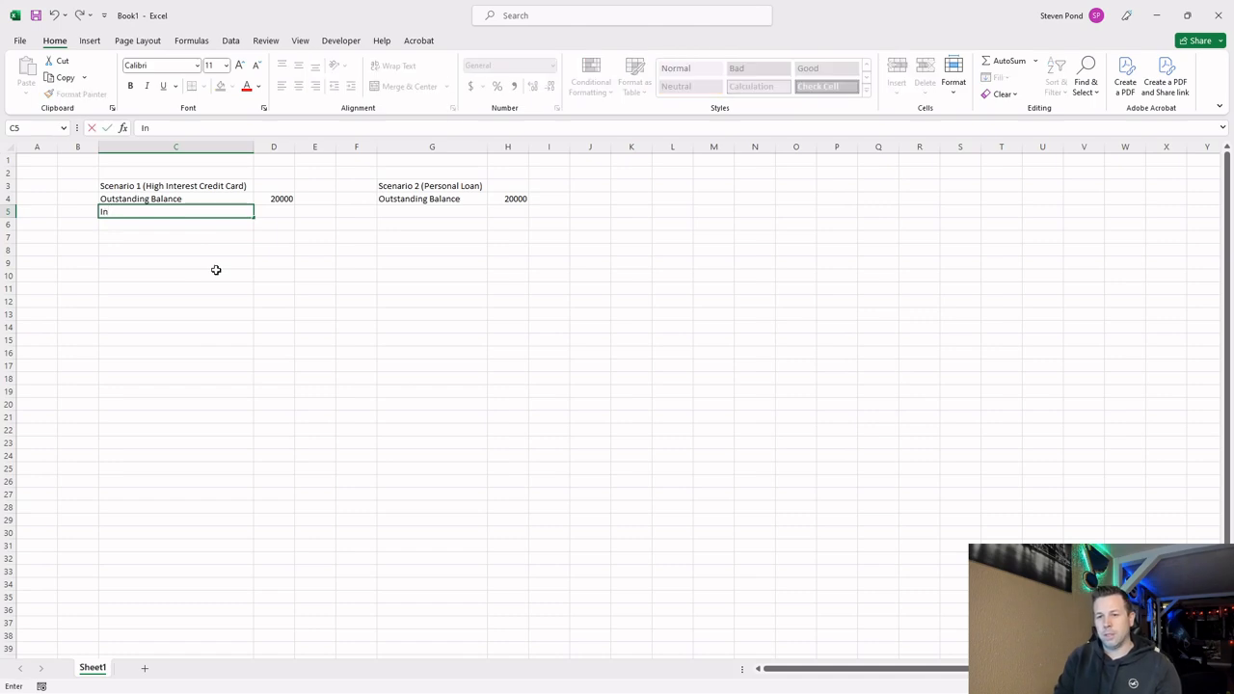
pyautogui.write('Annual Interes')
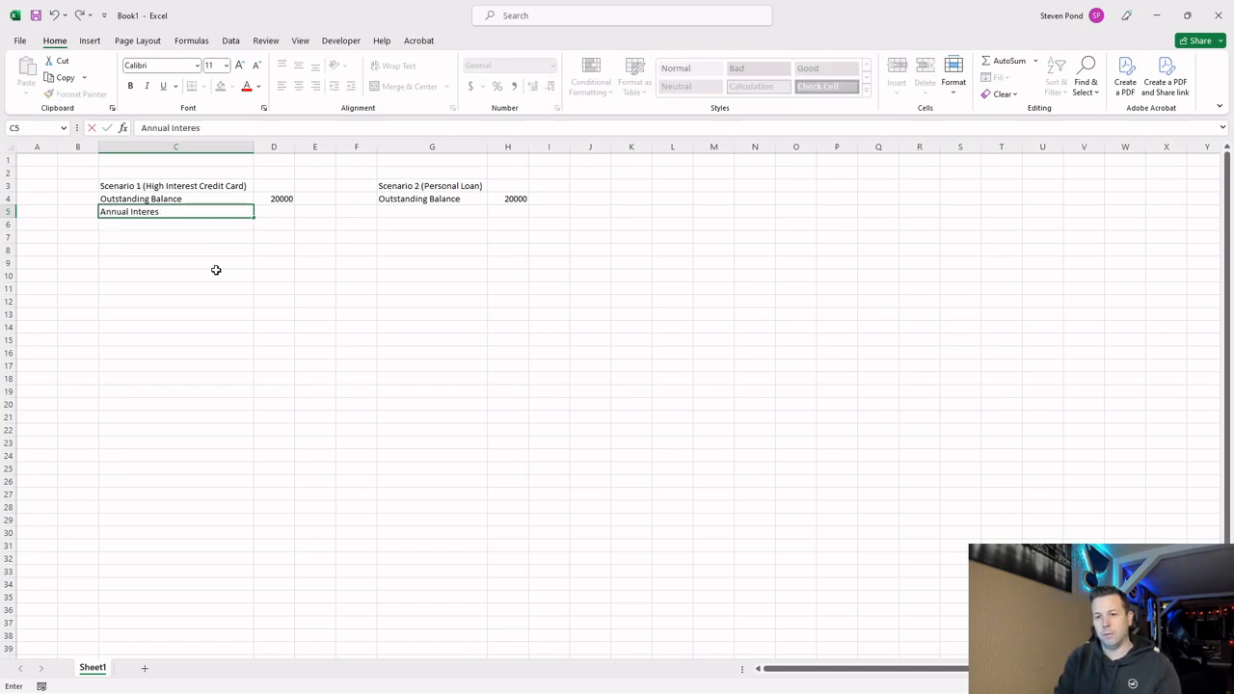
pyautogui.write('t Rate')
pyautogui.press('Tab')
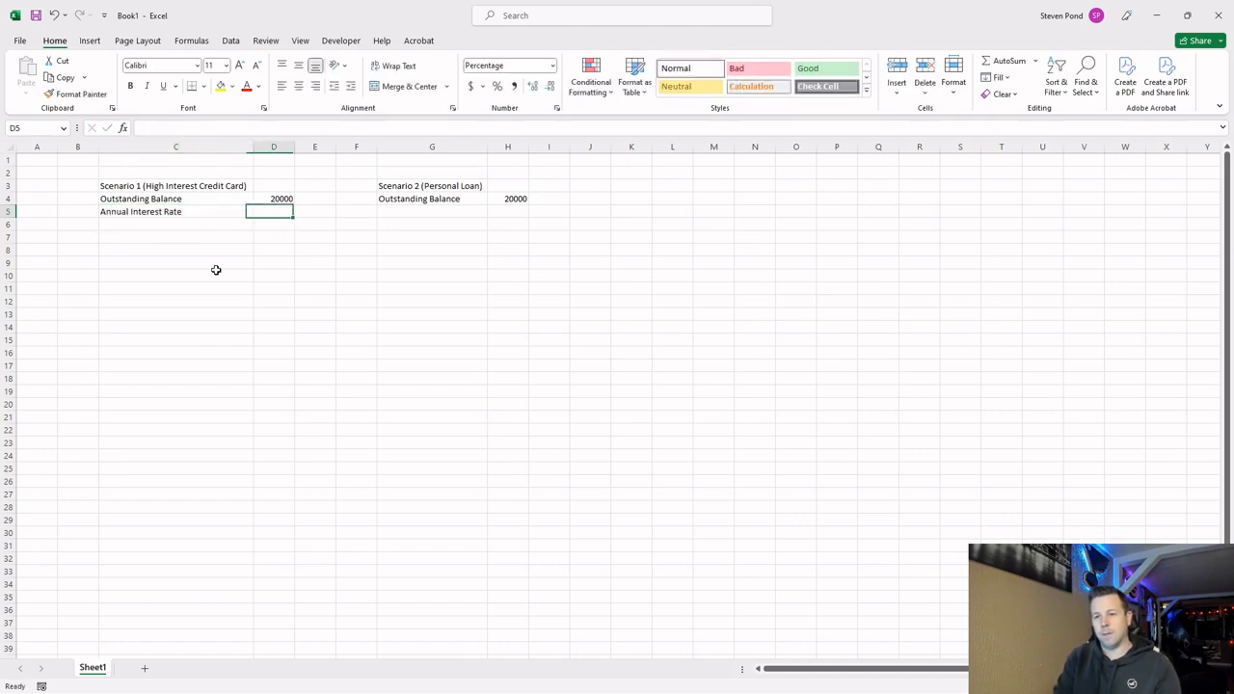
pyautogui.write('30%')
pyautogui.press('Return')
pyautogui.press('Up')
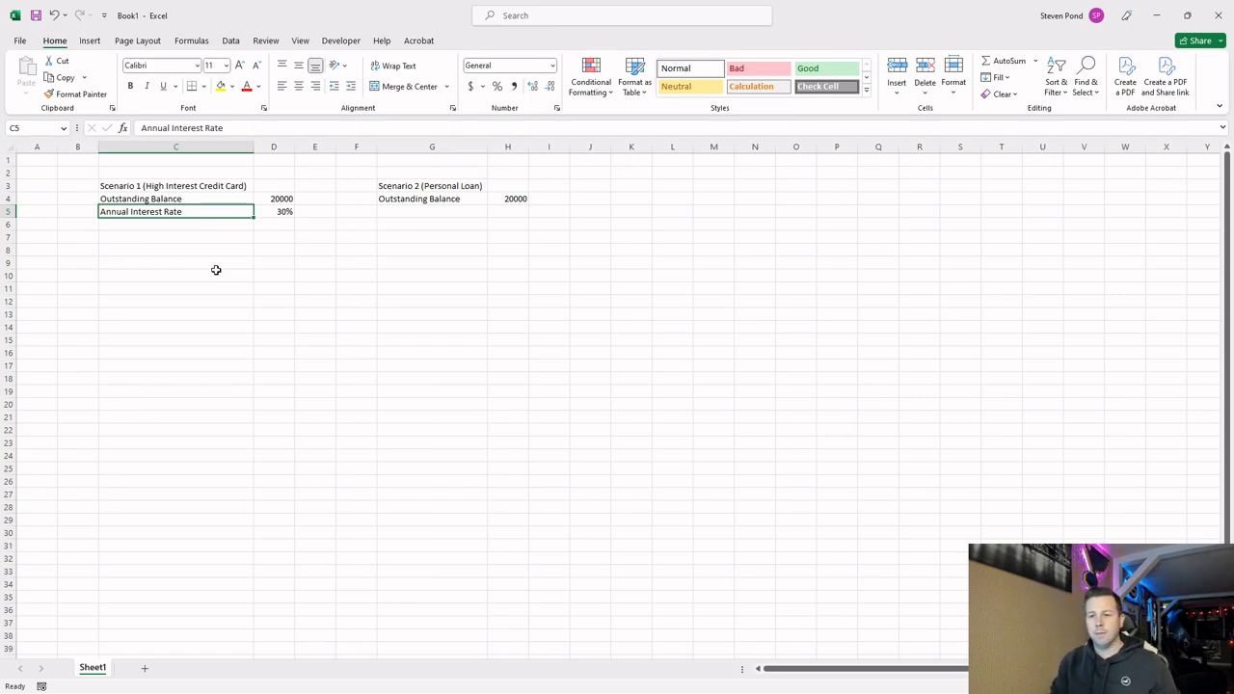
# Add a "Monthly Interest Rate" label in C6 and calculate it in D6 with =D5/12.
pyautogui.press('Return')
pyautogui.write('Month')
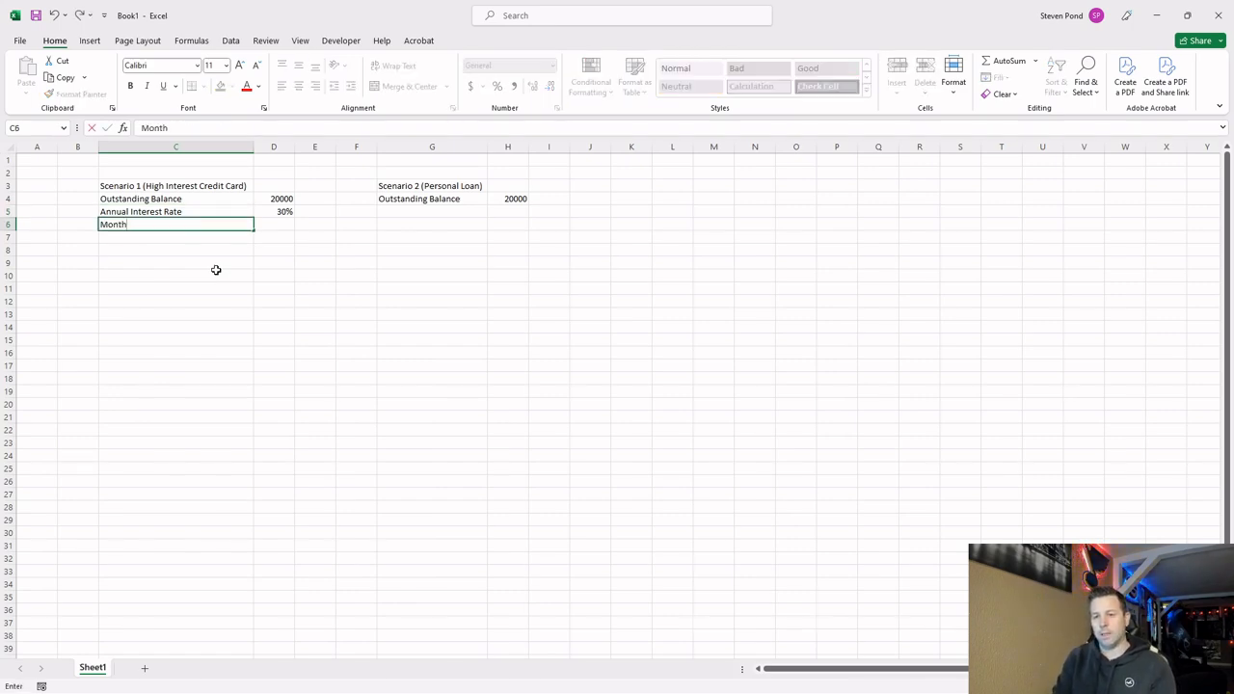
pyautogui.write('ly Interest Rate')
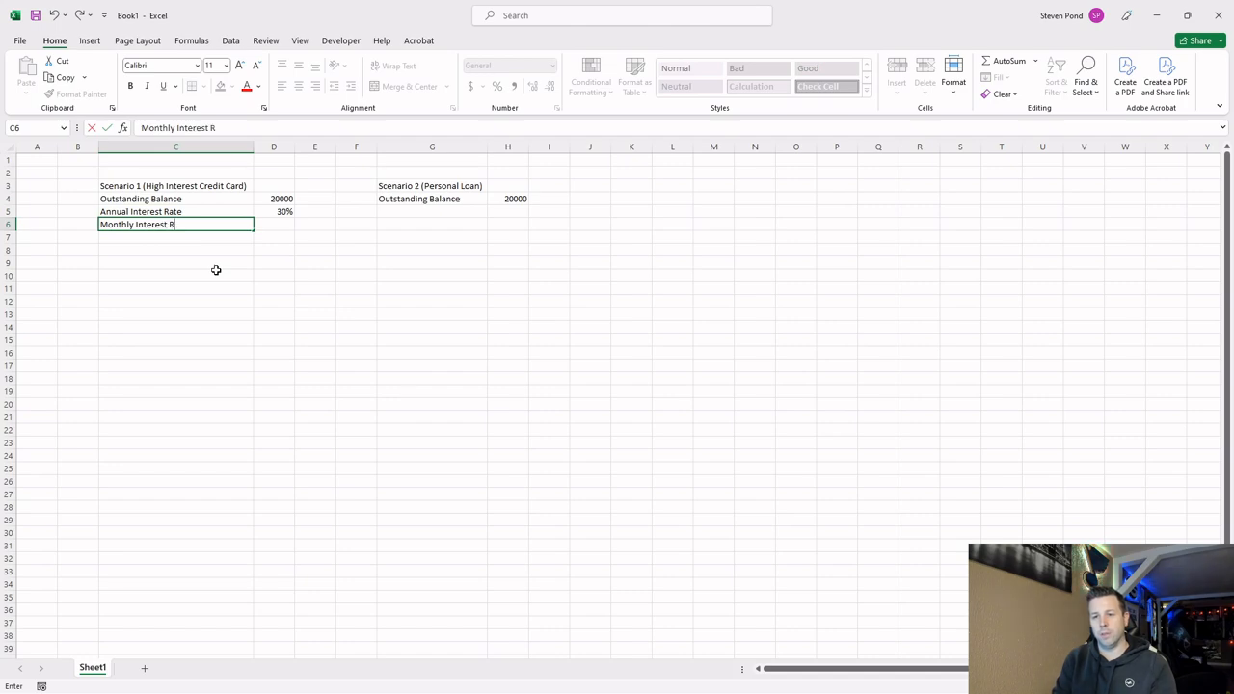
pyautogui.press('Tab')
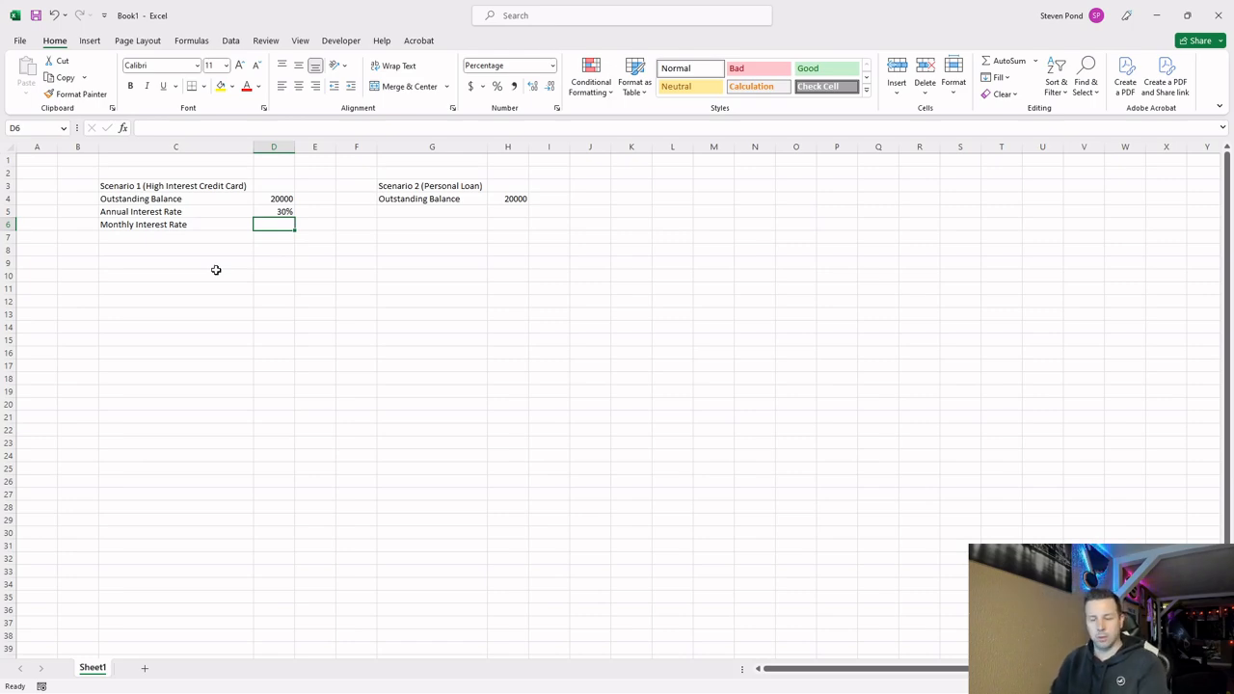
pyautogui.write('=')
pyautogui.press('Up')
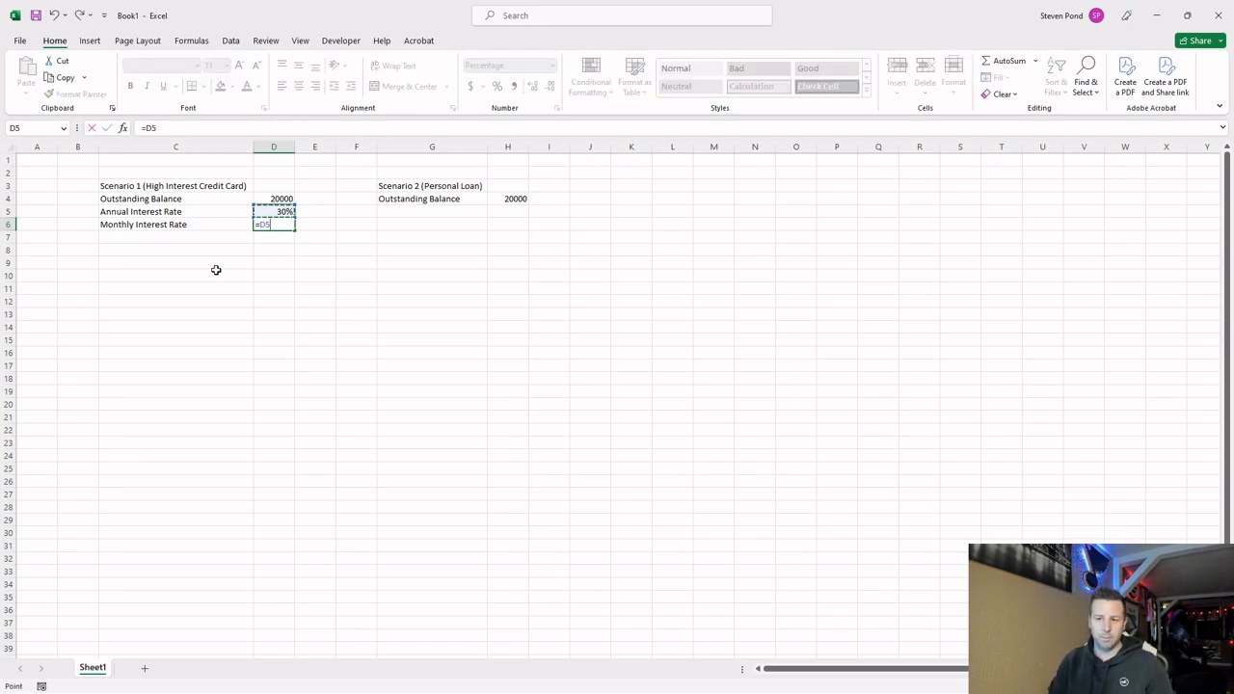
pyautogui.write('/12')
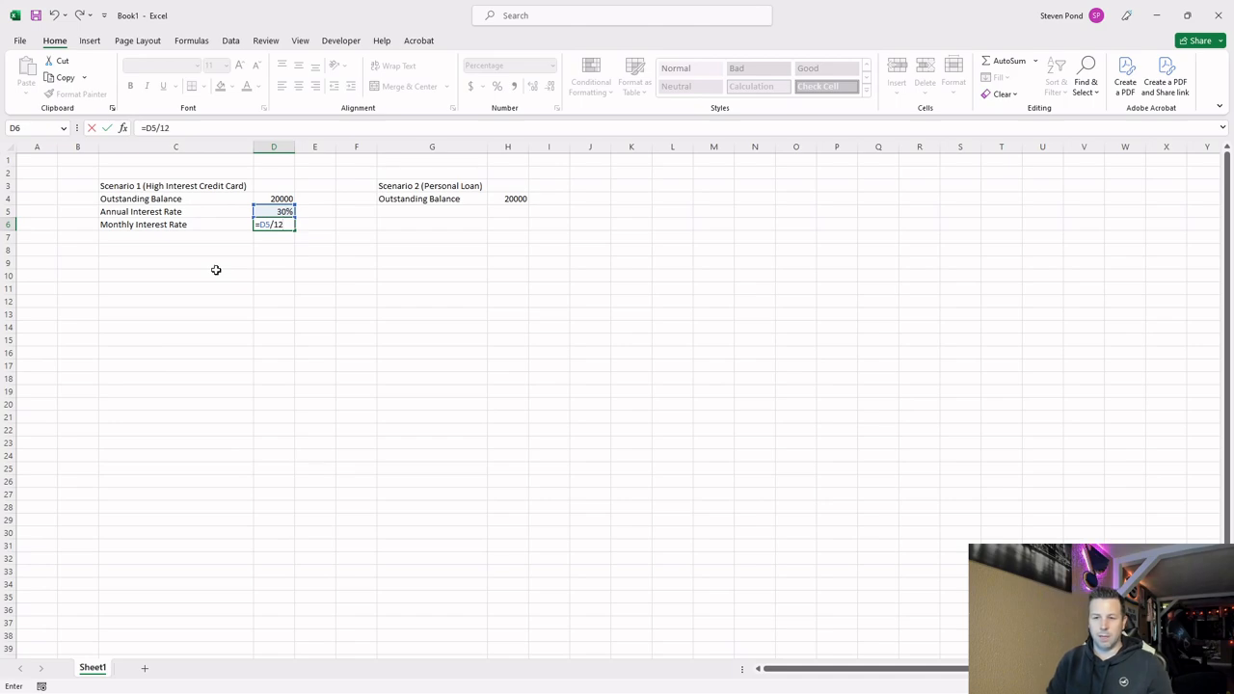
pyautogui.press('Return')
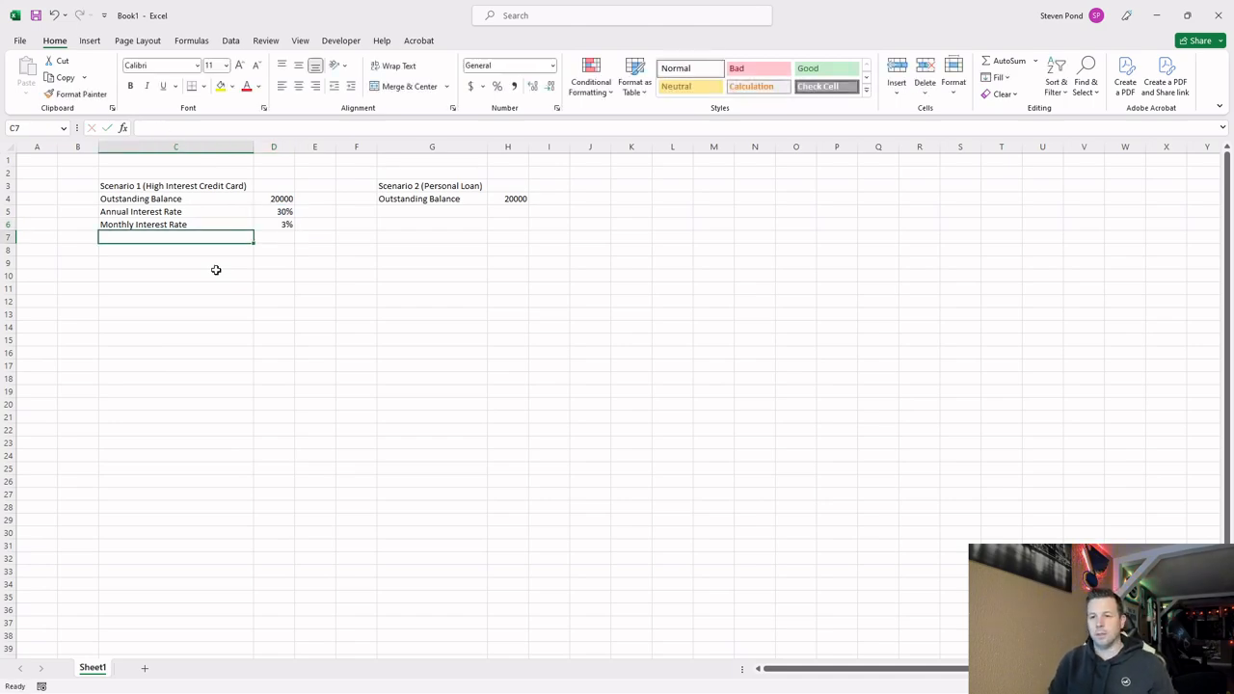
# Copy the annual and monthly interest rate rows from C5:D6 to G5:H6 under Scenario 2.
pyautogui.press('Up')
pyautogui.press('Up')
pyautogui.hotkey('shift', 'Right')
pyautogui.hotkey('shift', 'Down')
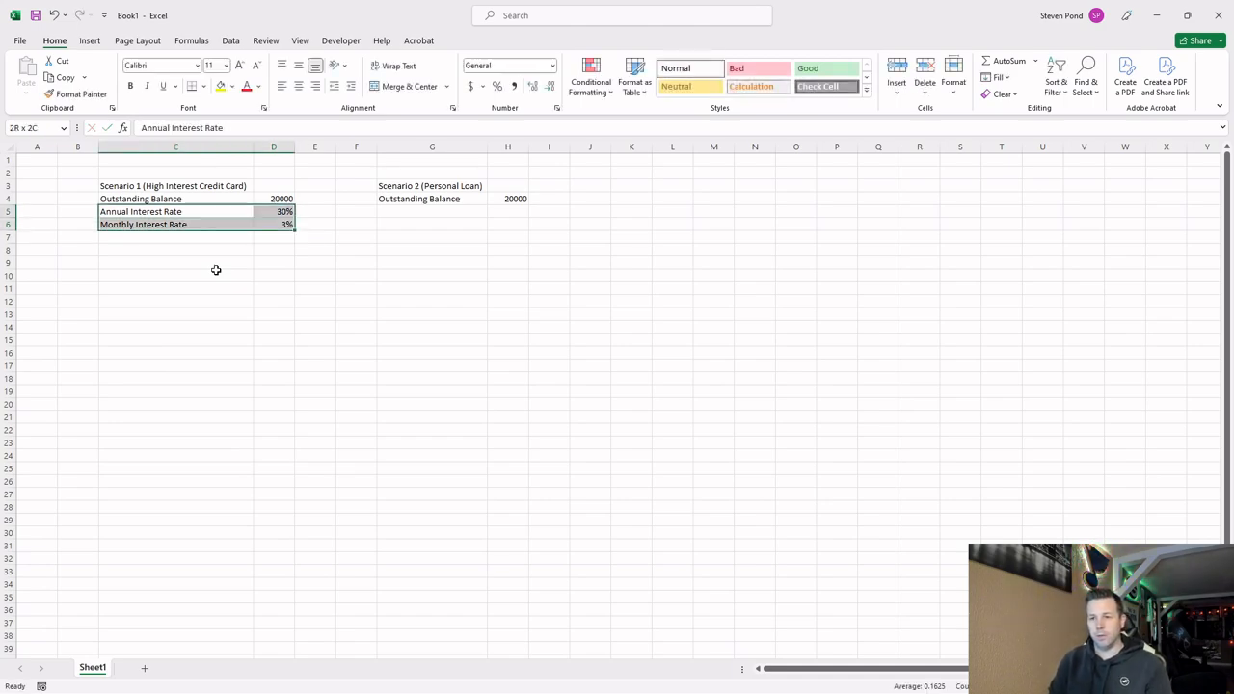
pyautogui.hotkey('ctrl', 'c')
pyautogui.press('Right')
pyautogui.press('Right')
pyautogui.press('Right')
# Set the Scenario 2 annual interest rate in H5 to 10%.
pyautogui.press('Right')
pyautogui.hotkey('ctrl', 'v')
pyautogui.press('Escape')
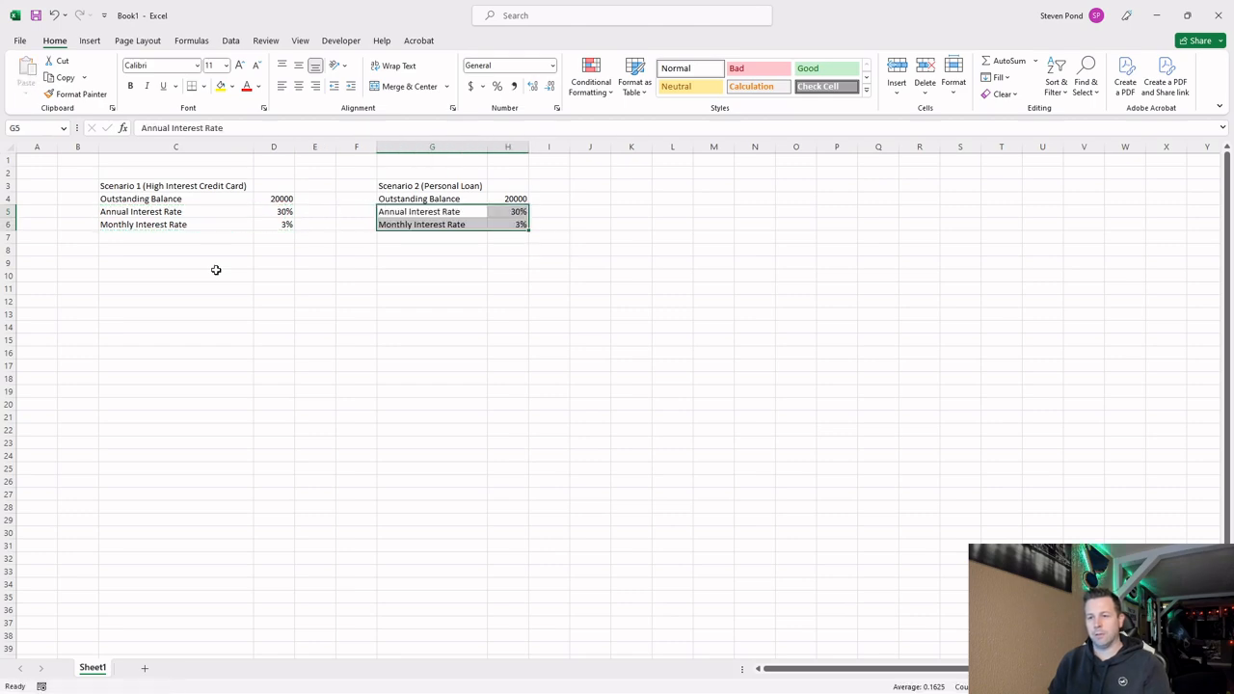
pyautogui.press('Right')
pyautogui.press('Down')
pyautogui.press('Up')
pyautogui.write('10')
pyautogui.press('Return')
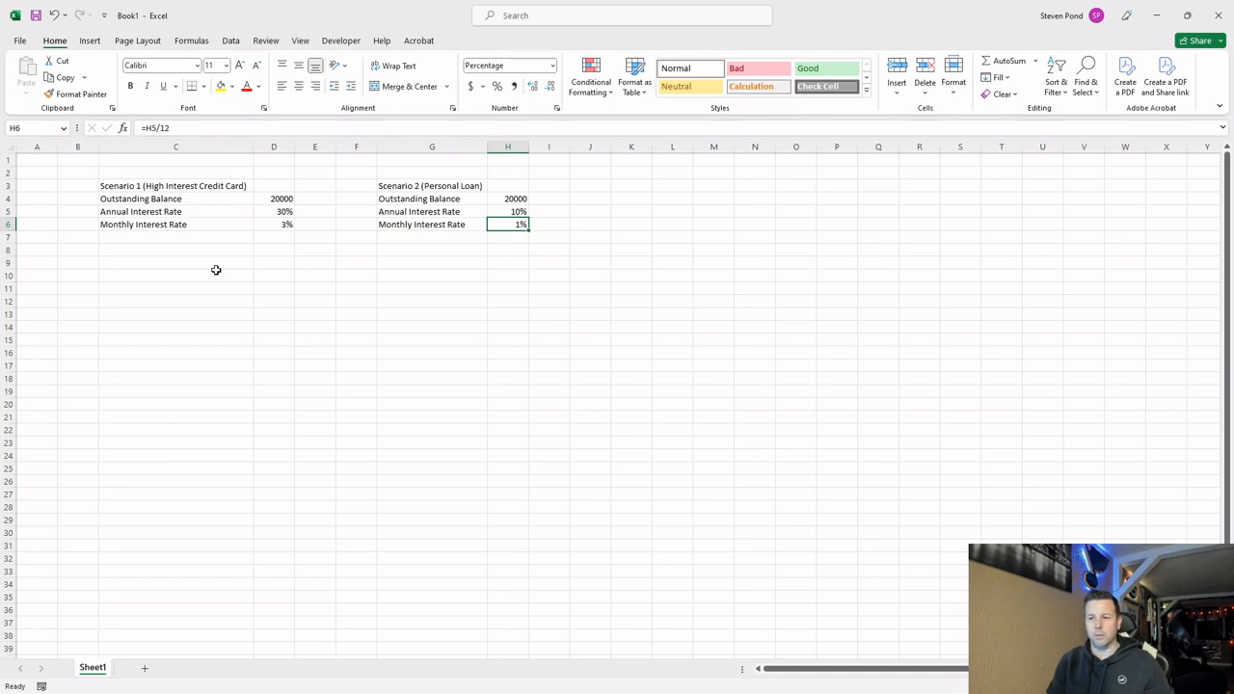
# Add a "Years to Payoff" label in C7 with 3 in D7.
pyautogui.press('Up')
pyautogui.press('Left')
pyautogui.press('Left')
pyautogui.press('Left')
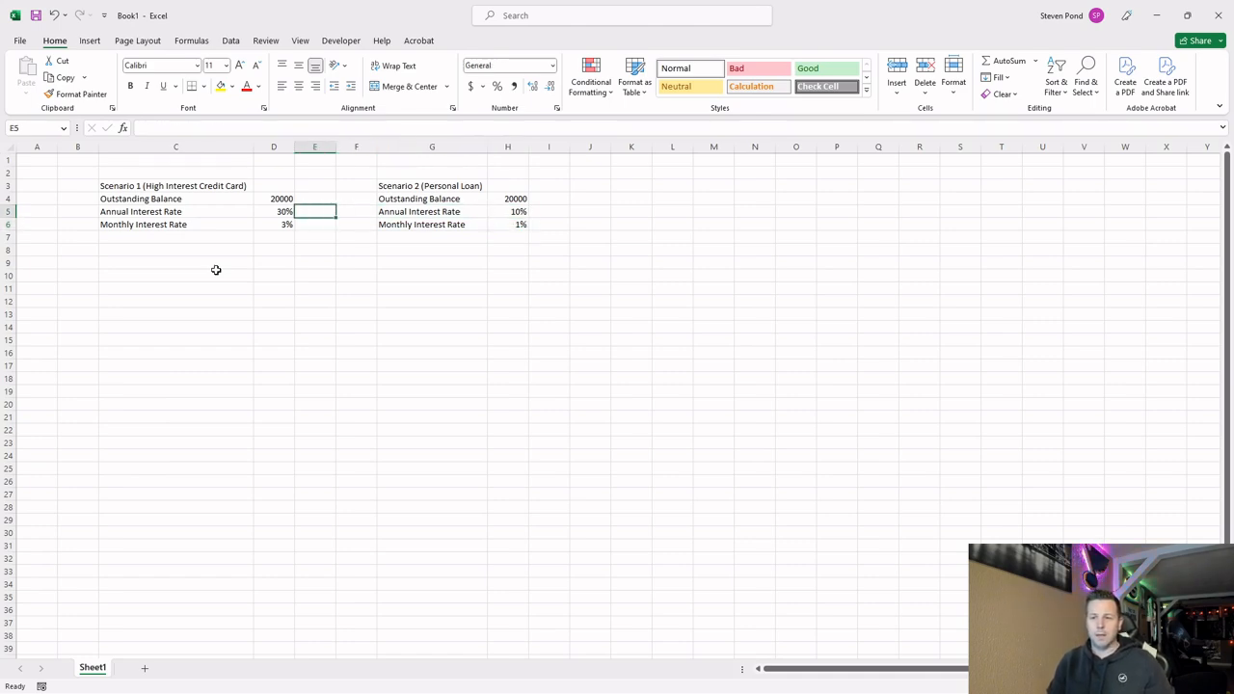
pyautogui.press('Left')
pyautogui.press('Down')
pyautogui.press('Left')
pyautogui.press('Down')
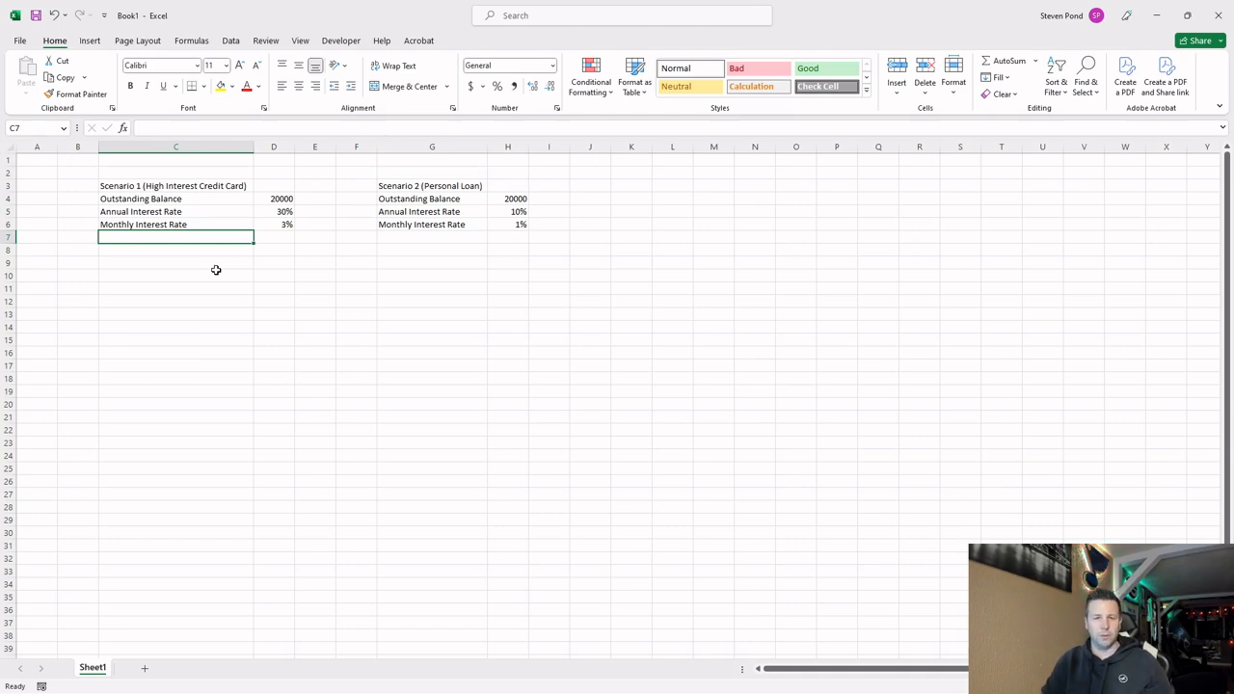
pyautogui.write('Yeasr')
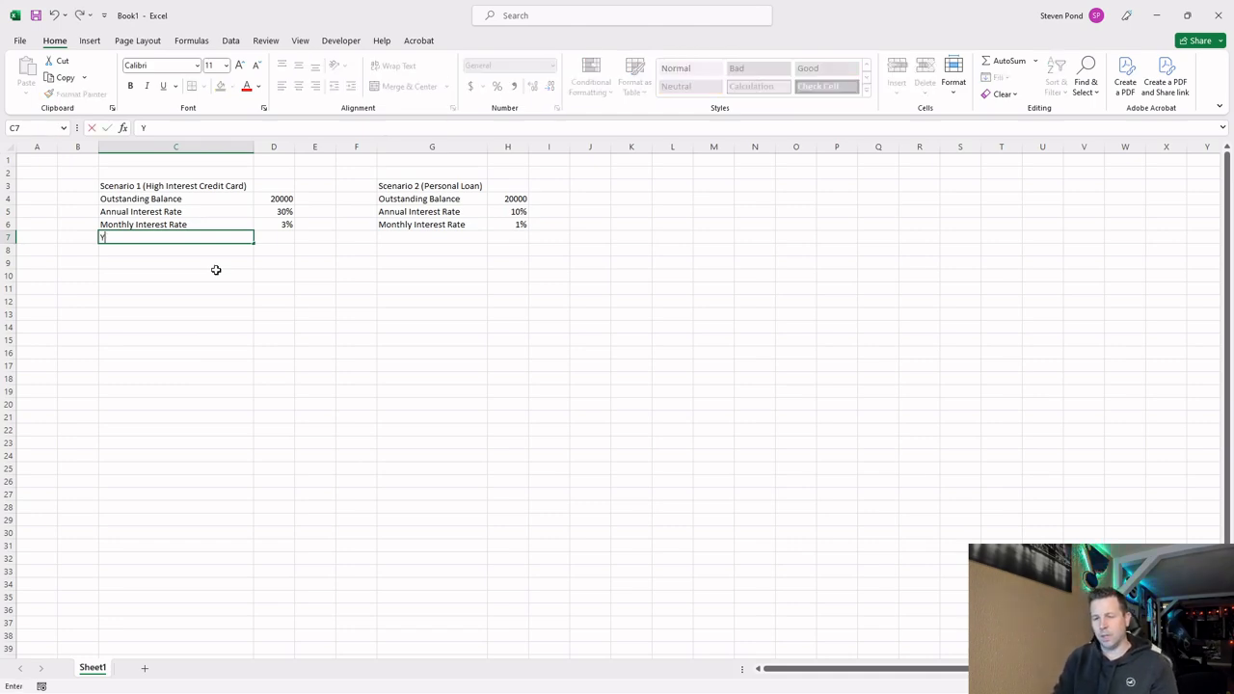
pyautogui.press('BackSpace')
pyautogui.press('BackSpace')
pyautogui.write('rs to Payoff')
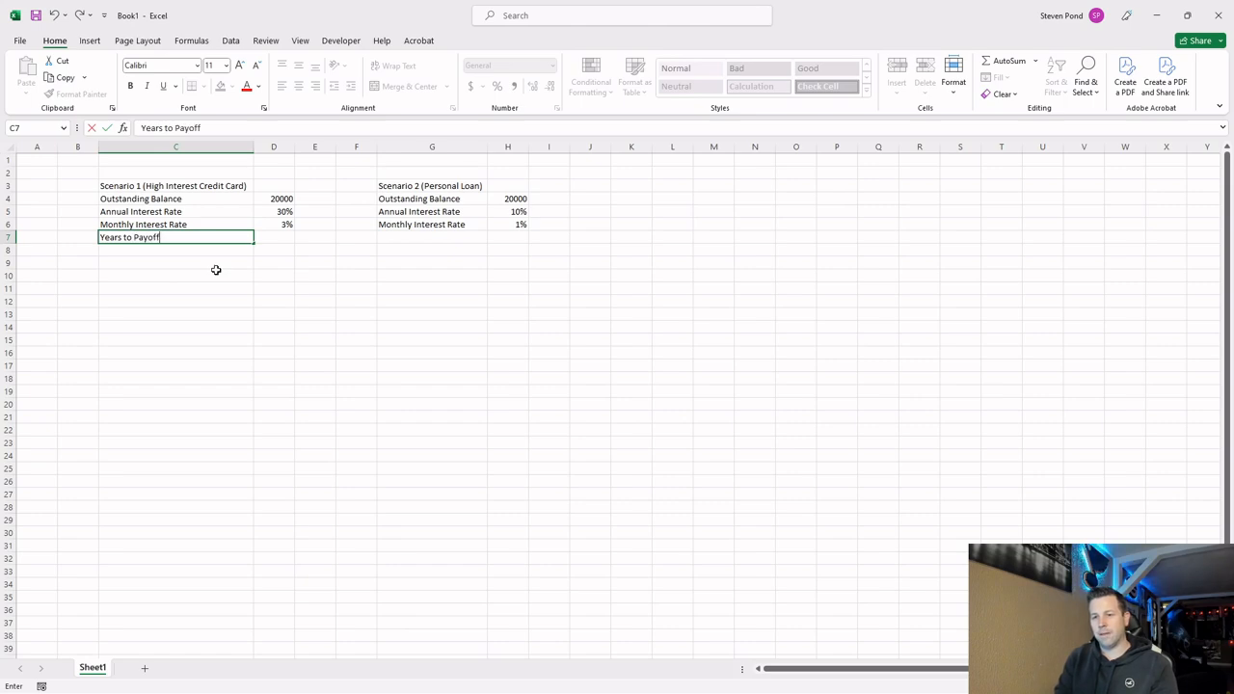
pyautogui.press('Tab')
pyautogui.write('3')
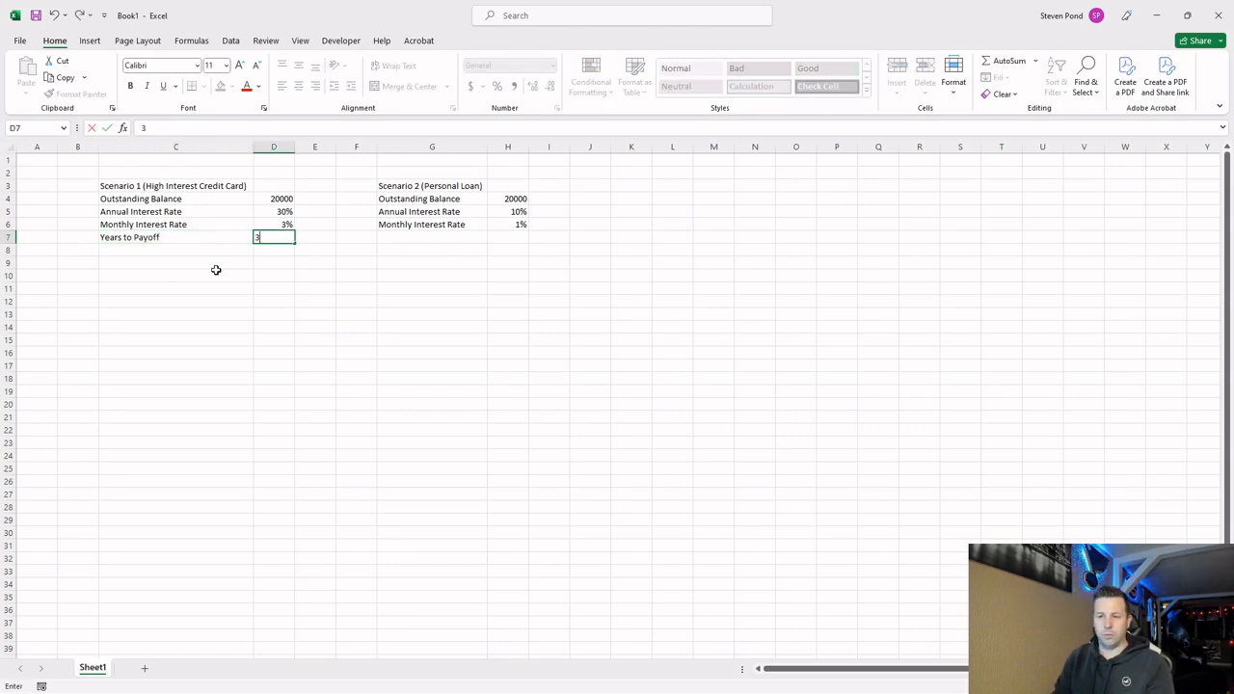
pyautogui.press('Left')
# Copy the Years to Payoff row from C7:D7 to G7:H7 under Scenario 2.
pyautogui.press('Right')
pyautogui.press('Right')
pyautogui.press('Left')
pyautogui.press('Left')
pyautogui.hotkey('shift', 'Right')
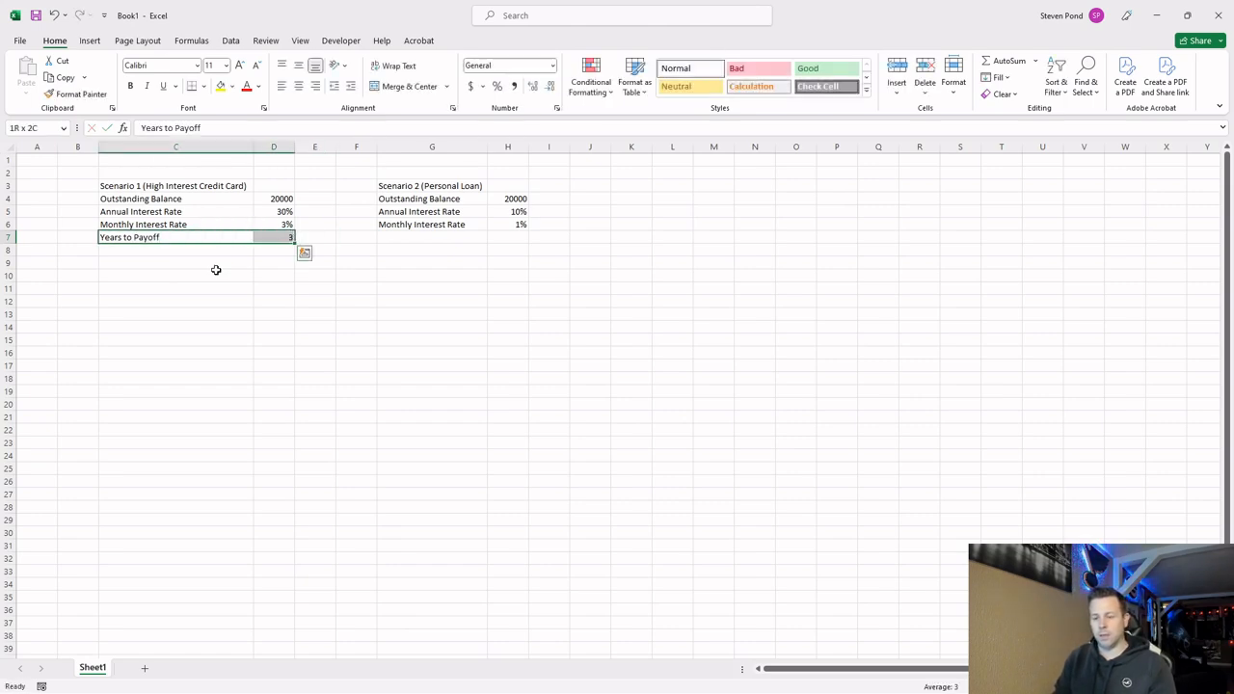
pyautogui.hotkey('ctrl', 'c')
pyautogui.press('Right')
pyautogui.press('Right')
pyautogui.press('Right')
pyautogui.press('Right')
pyautogui.hotkey('ctrl', 'v')
pyautogui.press('Right')
pyautogui.press('Escape')
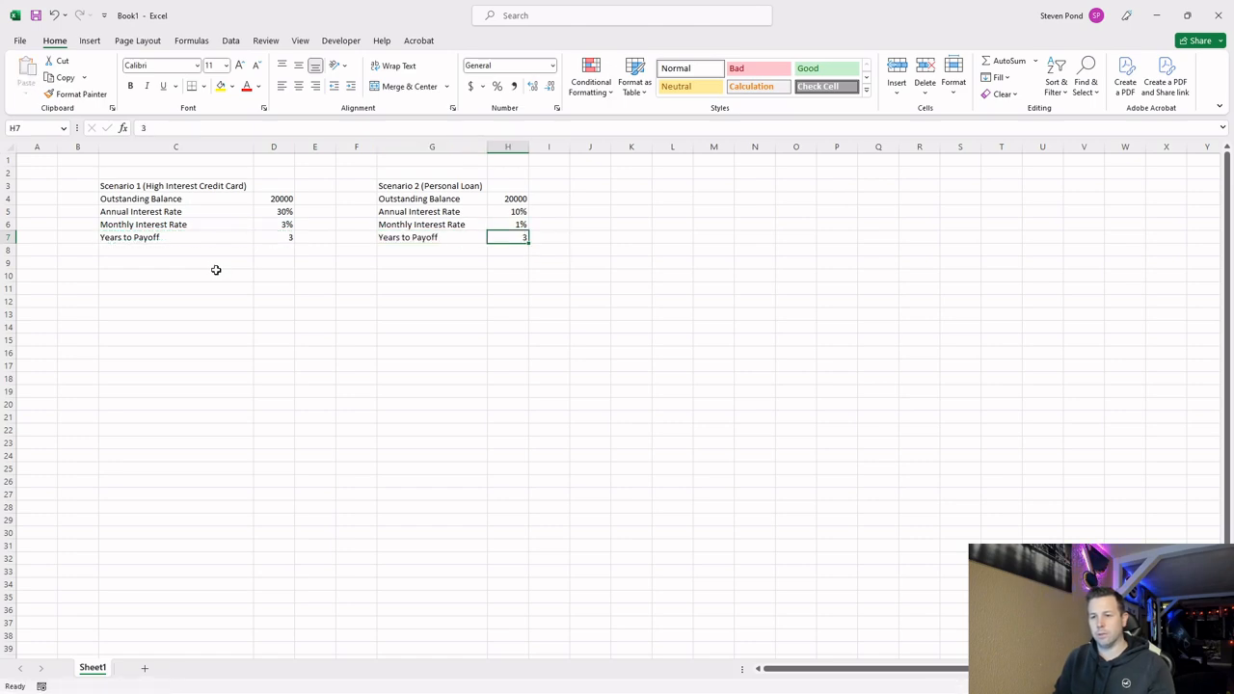
# Link the Scenario 2 years to payoff in H7 to Scenario 1 with =D7.
pyautogui.write('=')
pyautogui.press('Left')
pyautogui.press('Left')
pyautogui.press('Left')
pyautogui.press('Left')
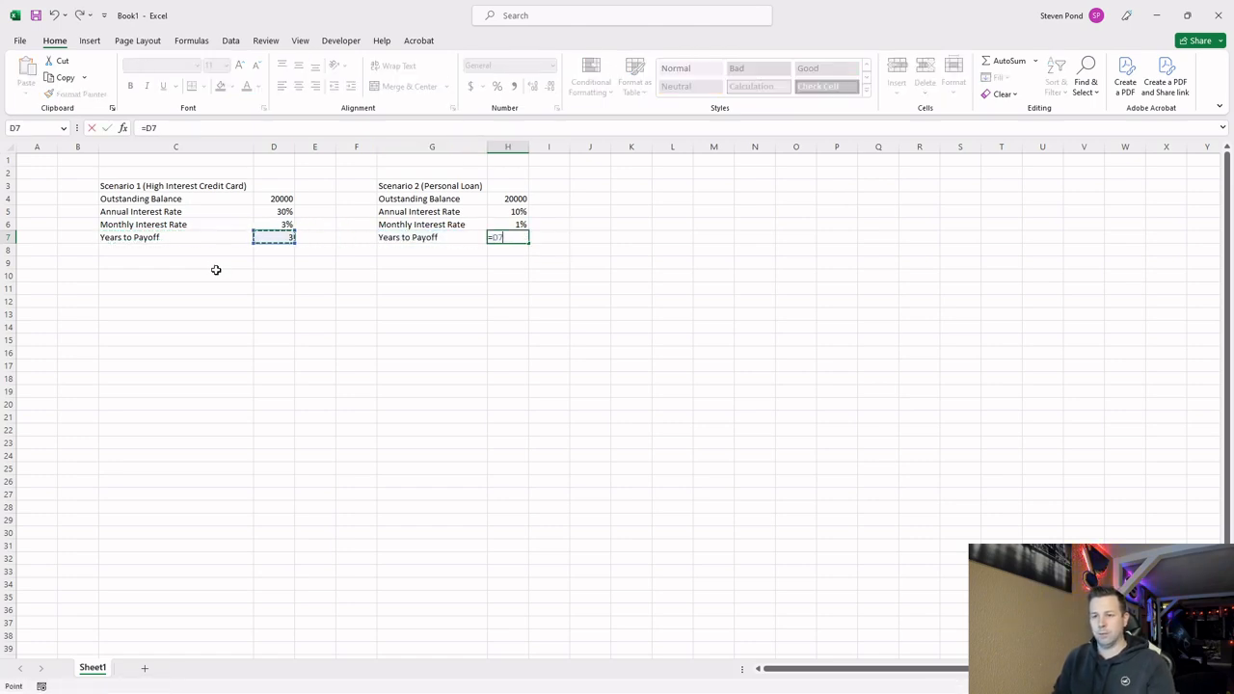
pyautogui.press('Return')
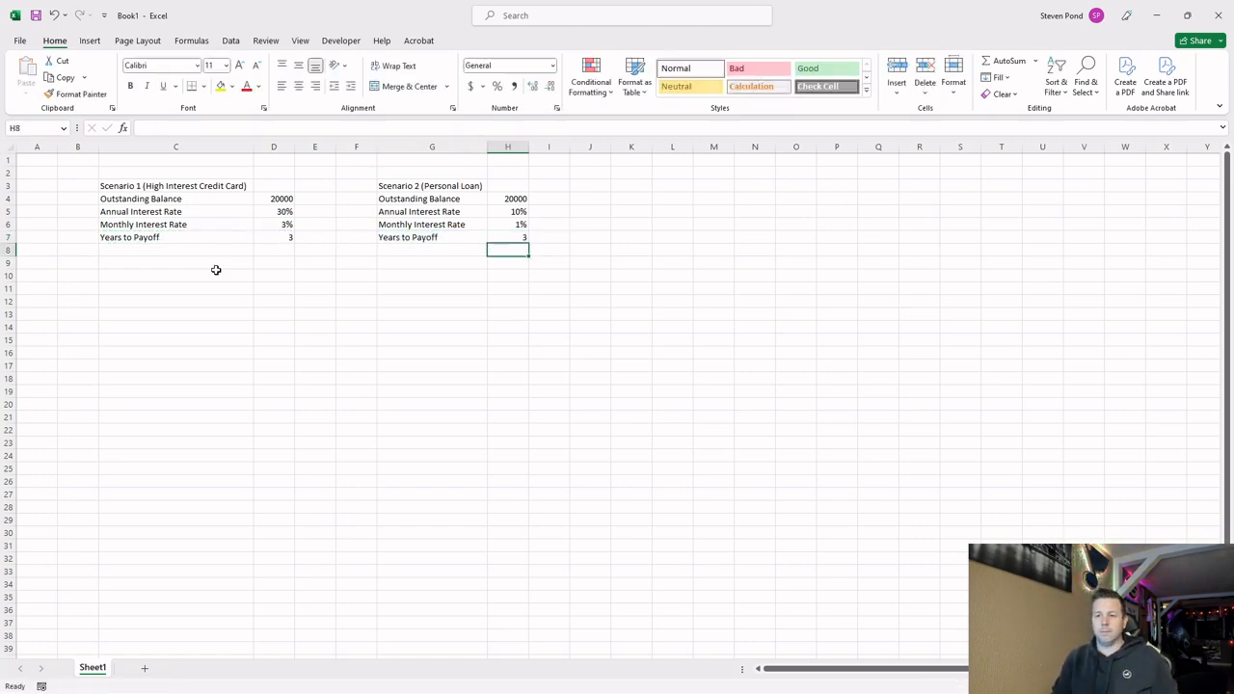
# Add a "Monthly Payment" label in C8 below Years to Payoff in Scenario 1.
pyautogui.click(274, 237)
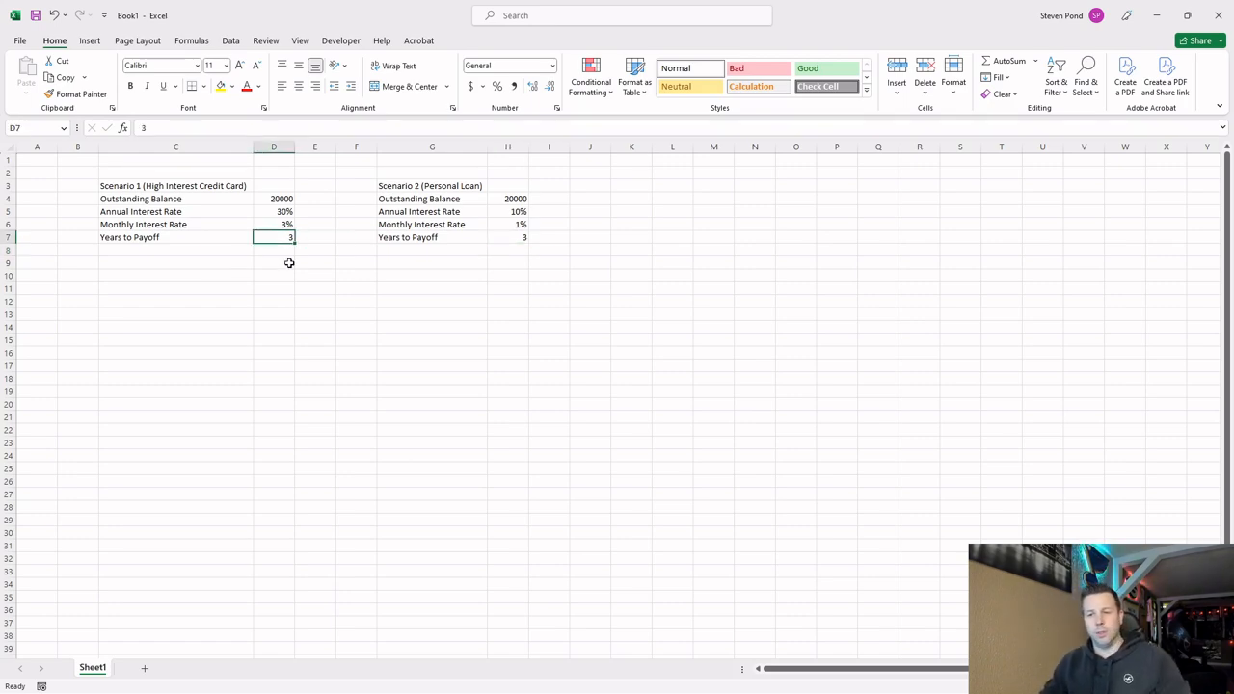
pyautogui.click(202, 251)
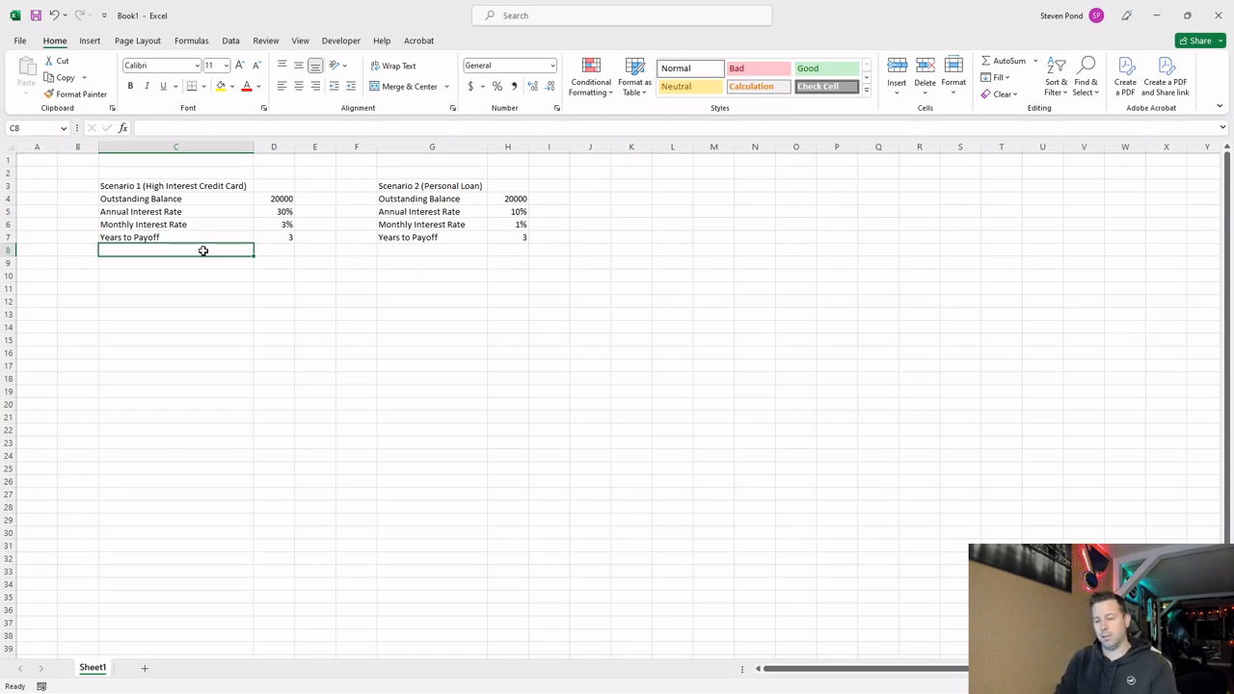
pyautogui.write('Montly')
pyautogui.press('BackSpace')
pyautogui.press('BackSpace')
pyautogui.press('BackSpace')
pyautogui.press('BackSpace')
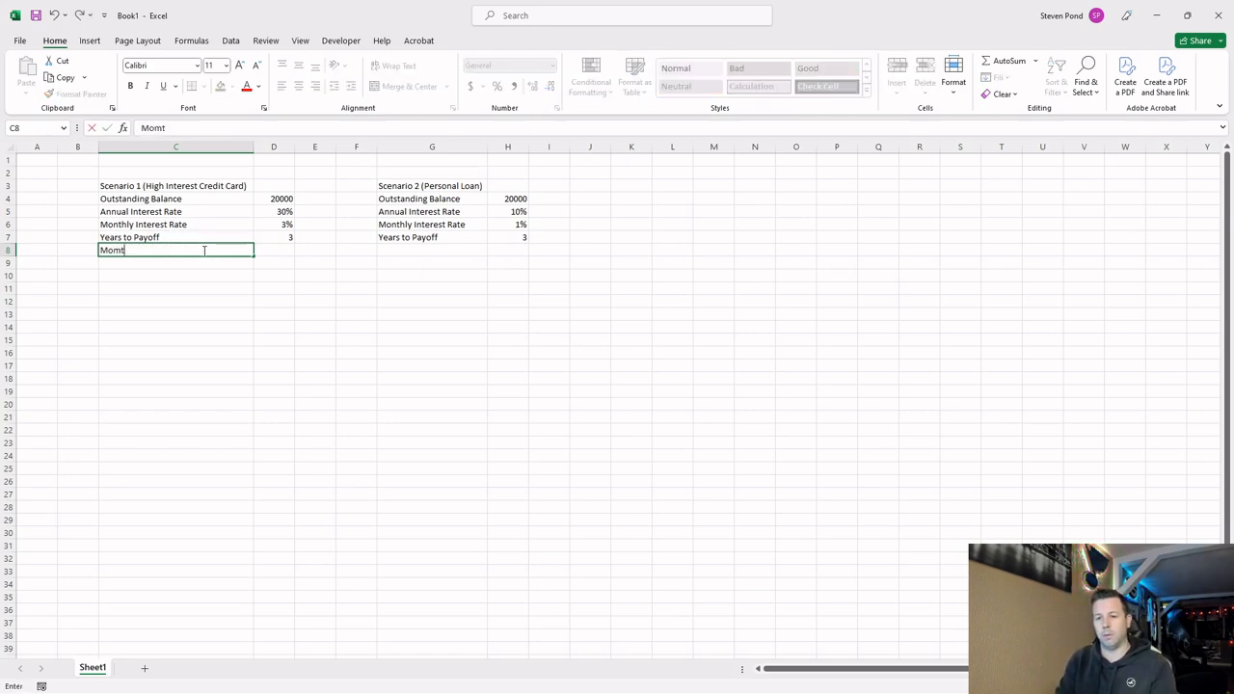
pyautogui.write('nthly Paynme')
pyautogui.press('BackSpace')
pyautogui.press('BackSpace')
pyautogui.press('BackSpace')
pyautogui.press('BackSpace')
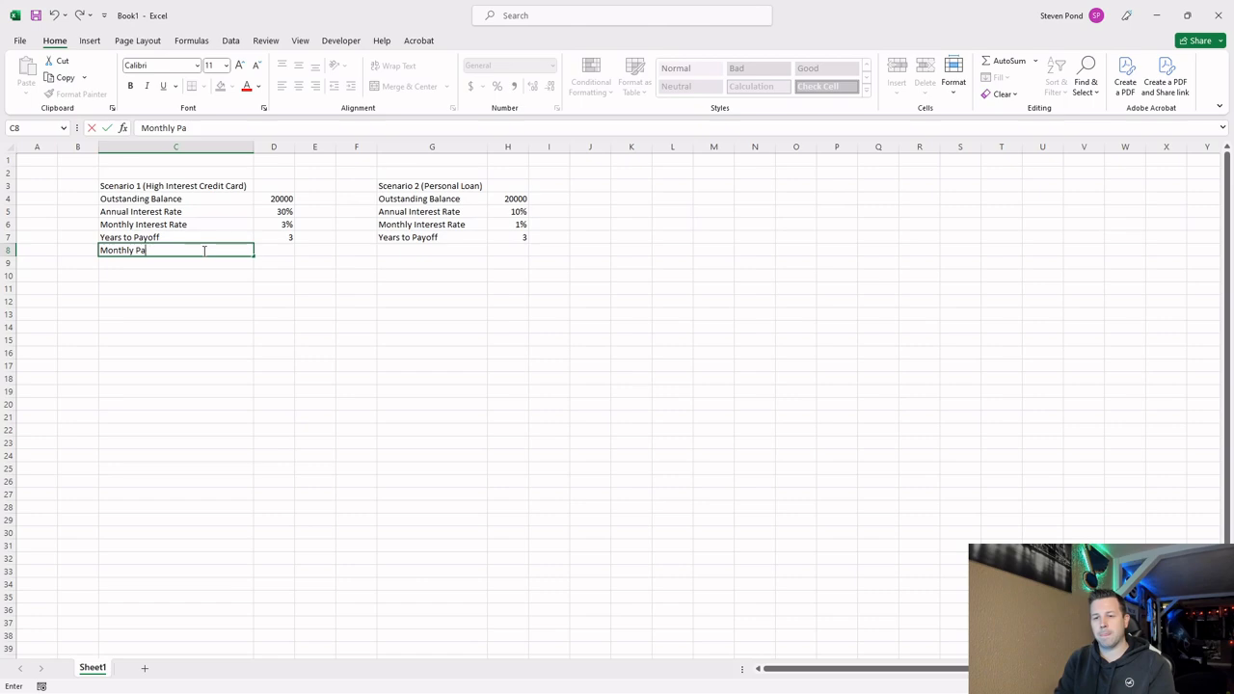
pyautogui.write('yment')
pyautogui.press('Return')
# Copy the Monthly Payment label from C8 to G8 under Scenario 2.
pyautogui.click(193, 250)
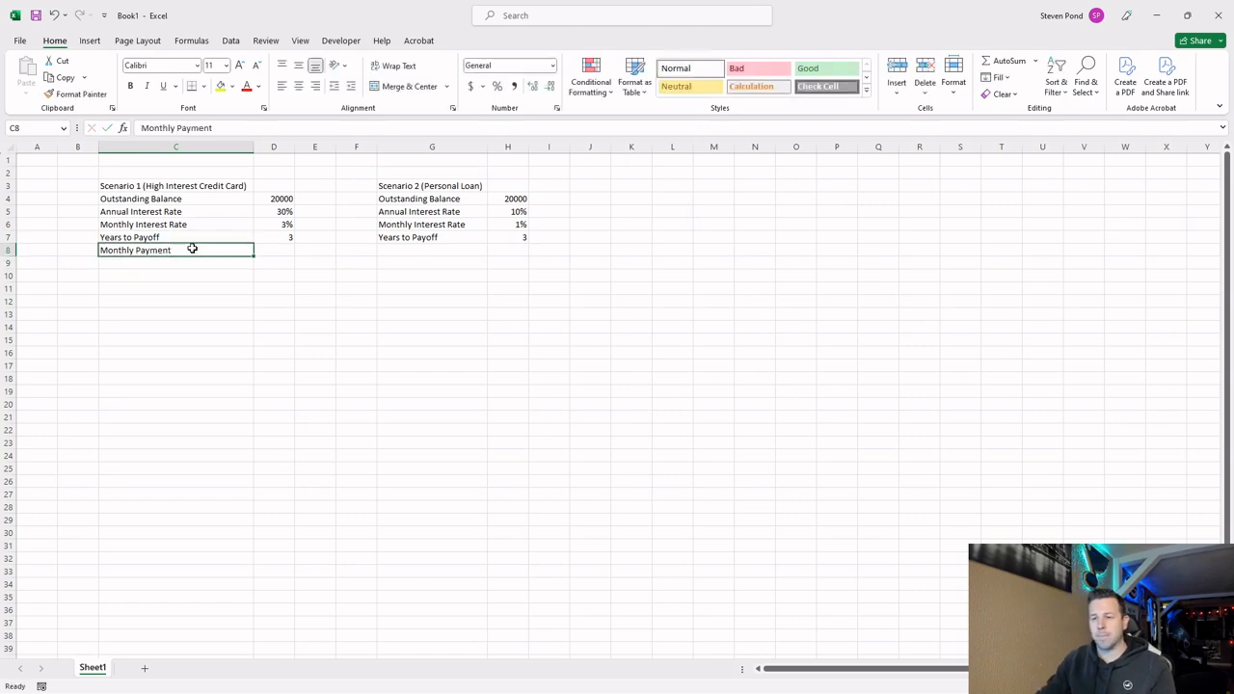
pyautogui.hotkey('ctrl', 'c')
pyautogui.click(427, 250)
pyautogui.press('Return')
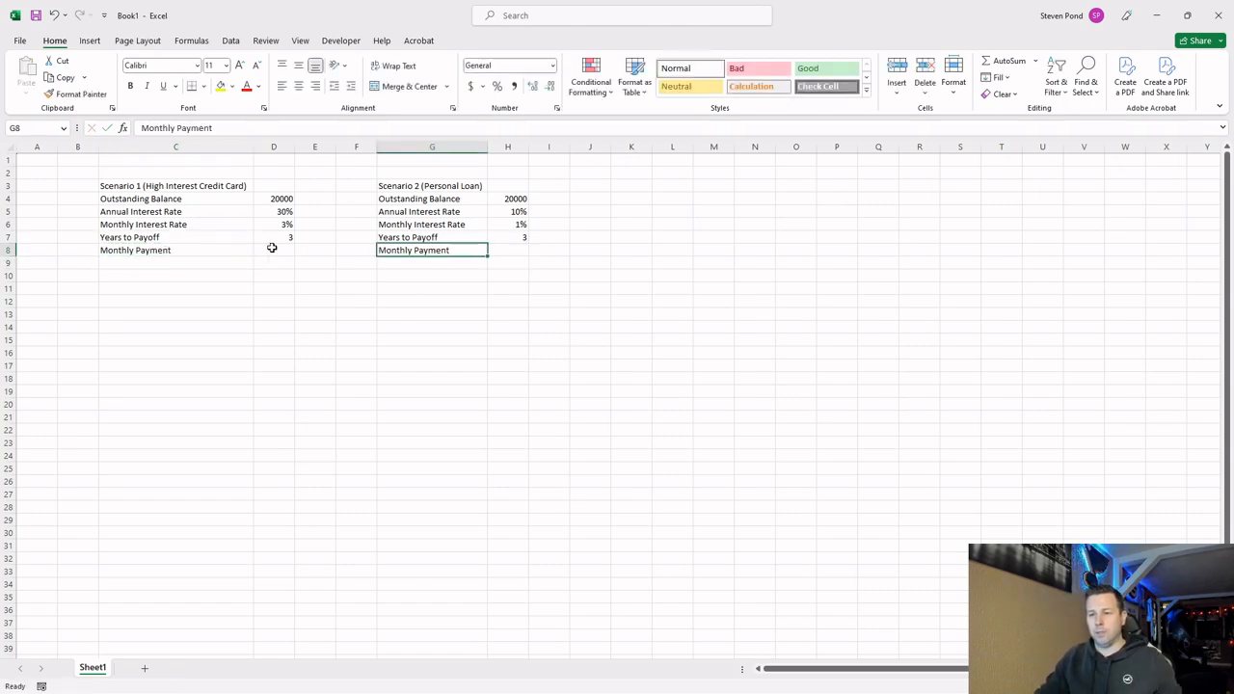
pyautogui.click(272, 248)
pyautogui.click(520, 253)
pyautogui.click(286, 251)
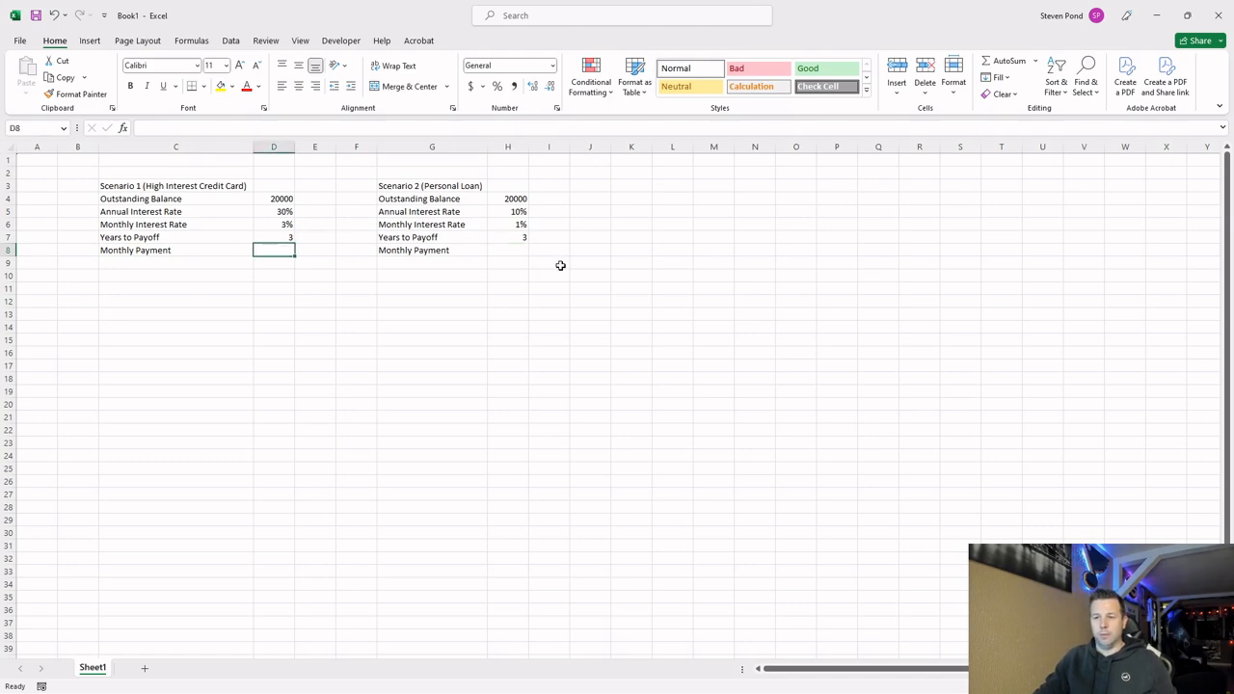
pyautogui.click(522, 249)
pyautogui.click(265, 248)
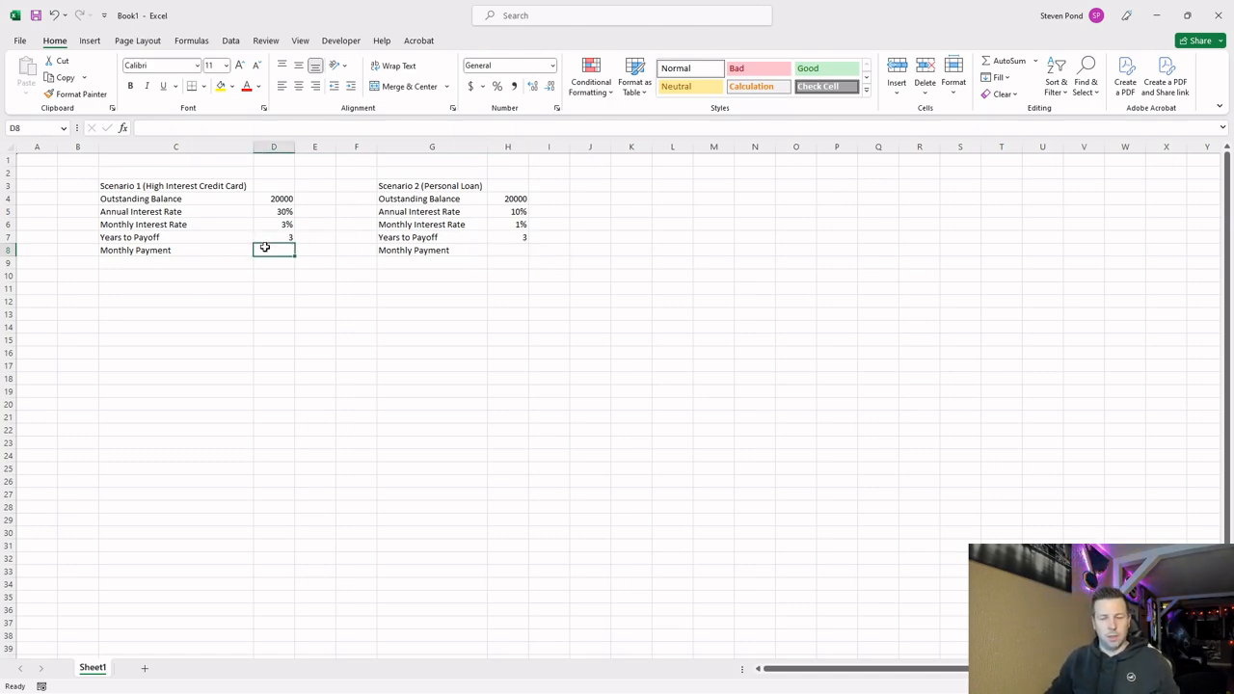
# Add an "Interest Paid" label in C9 below Monthly Payment in Scenario 1.
pyautogui.click(191, 262)
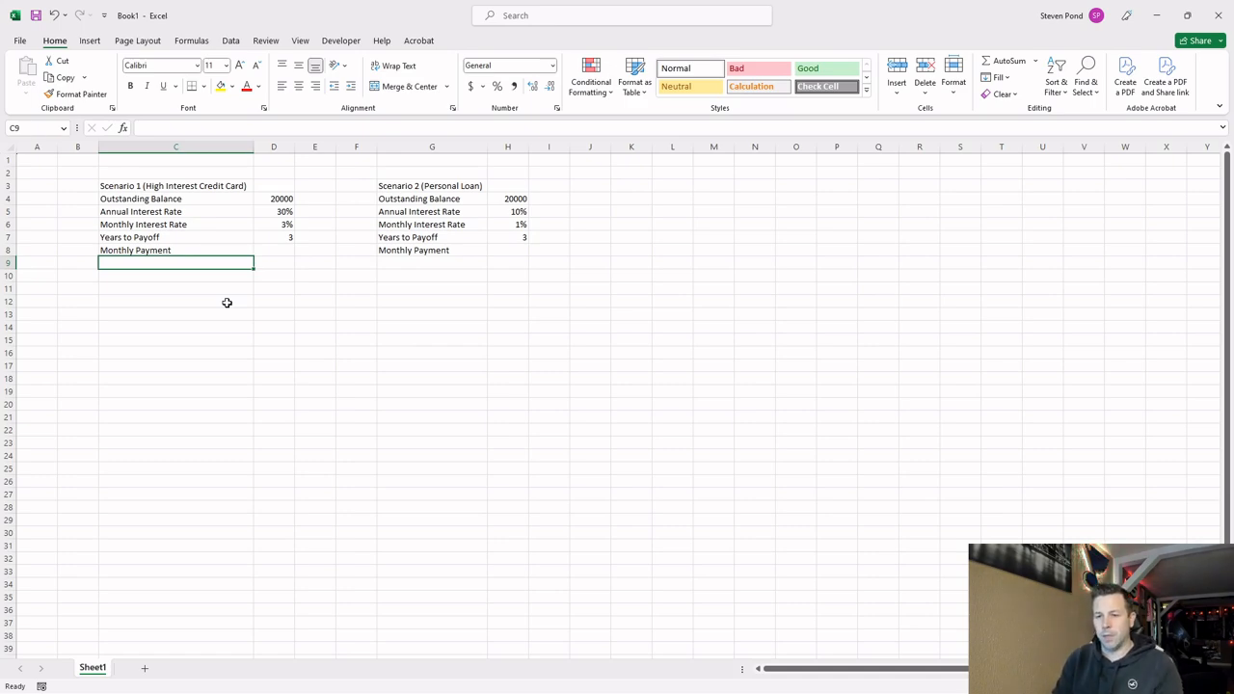
pyautogui.write('Interest p')
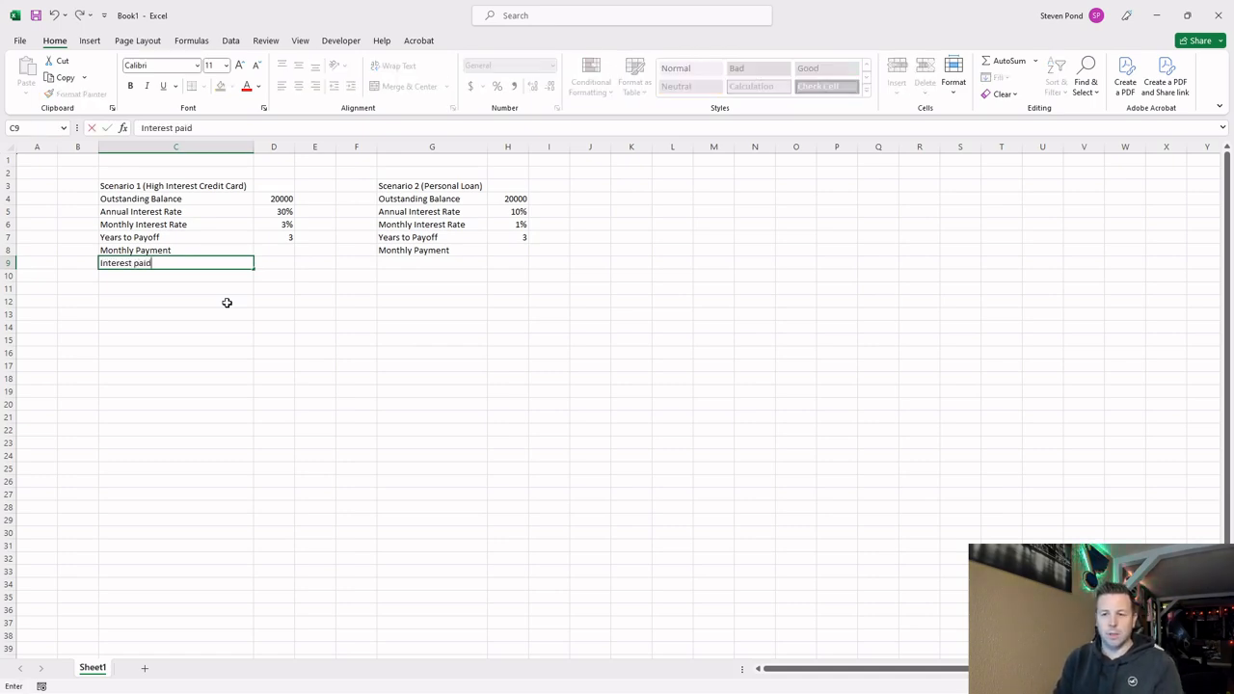
pyautogui.press('BackSpace')
pyautogui.write('Paid')
pyautogui.press('Tab')
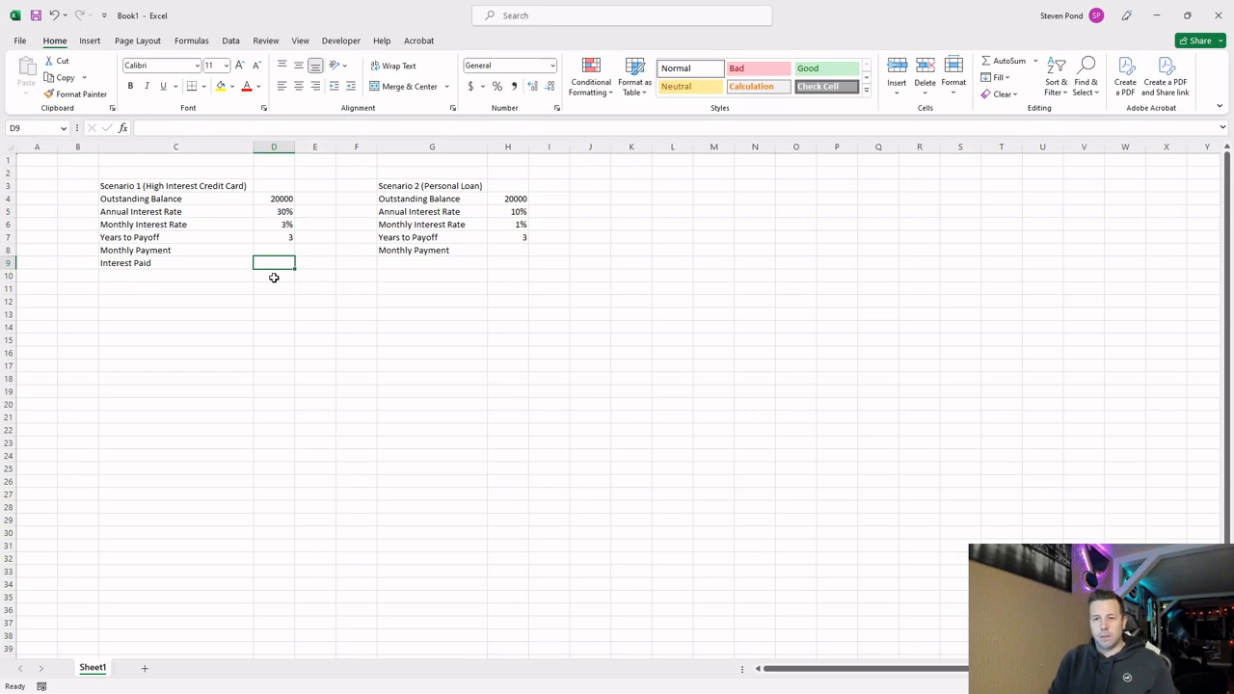
# Copy the Interest Paid label from C9 to G9 under Scenario 2.
pyautogui.click(275, 198)
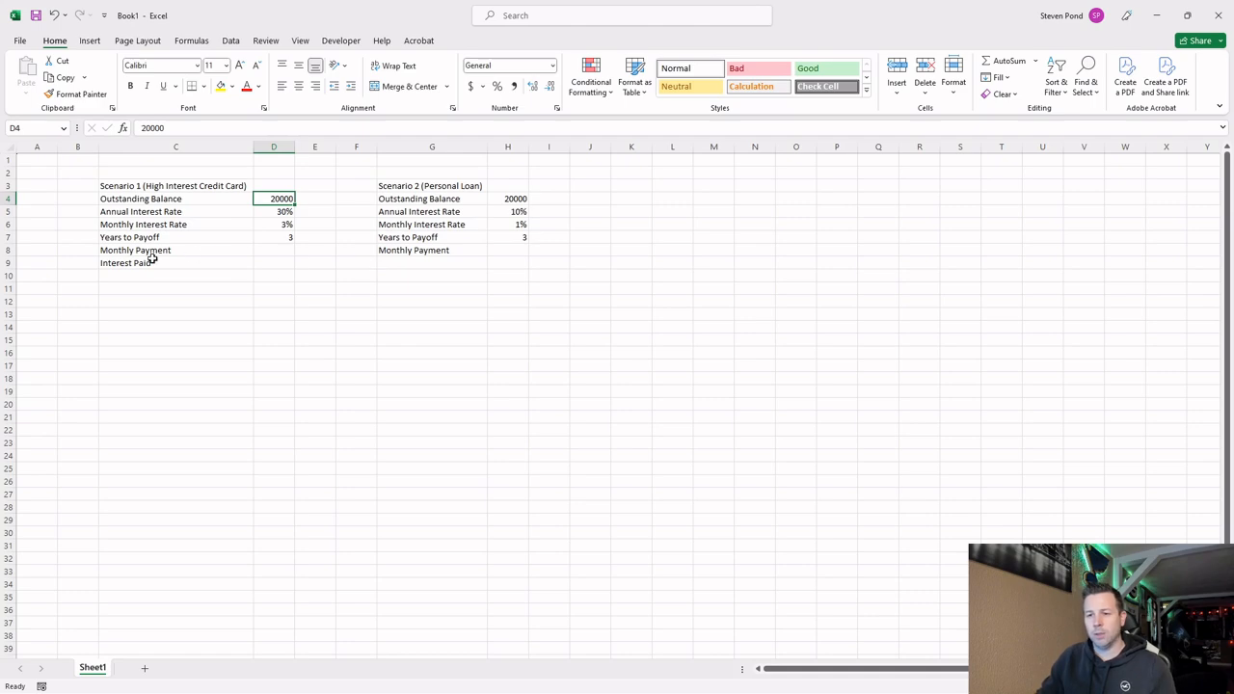
pyautogui.click(221, 266)
pyautogui.hotkey('ctrl', 'c')
pyautogui.click(435, 264)
pyautogui.hotkey('ctrl', 'v')
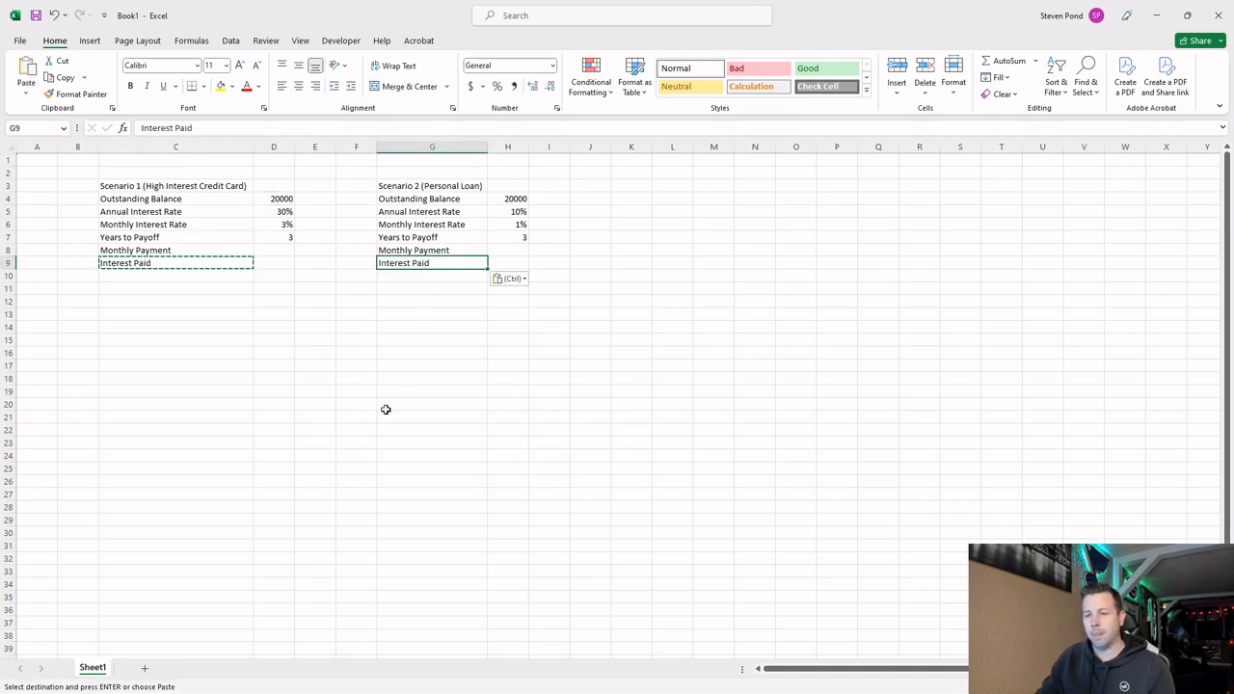
pyautogui.press('Escape')
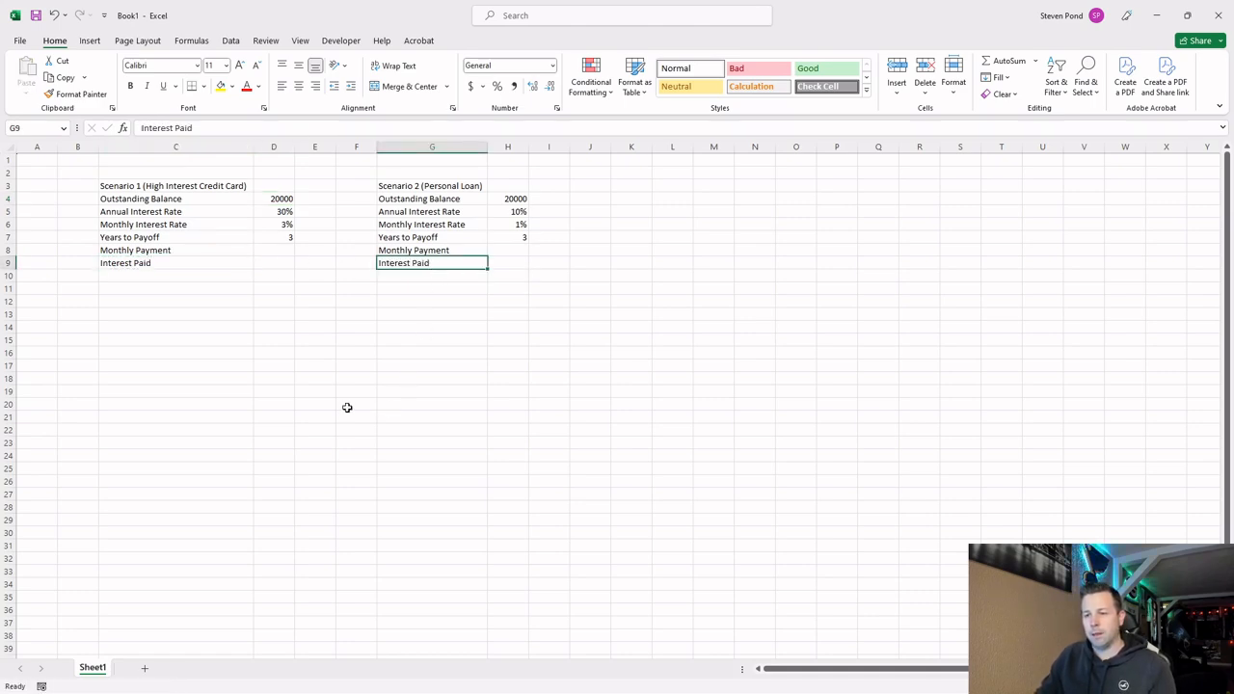
# Add a comparison heading "Scenario 2 - Scenario 1" in G12 below the Scenario 2 table.
pyautogui.click(171, 288)
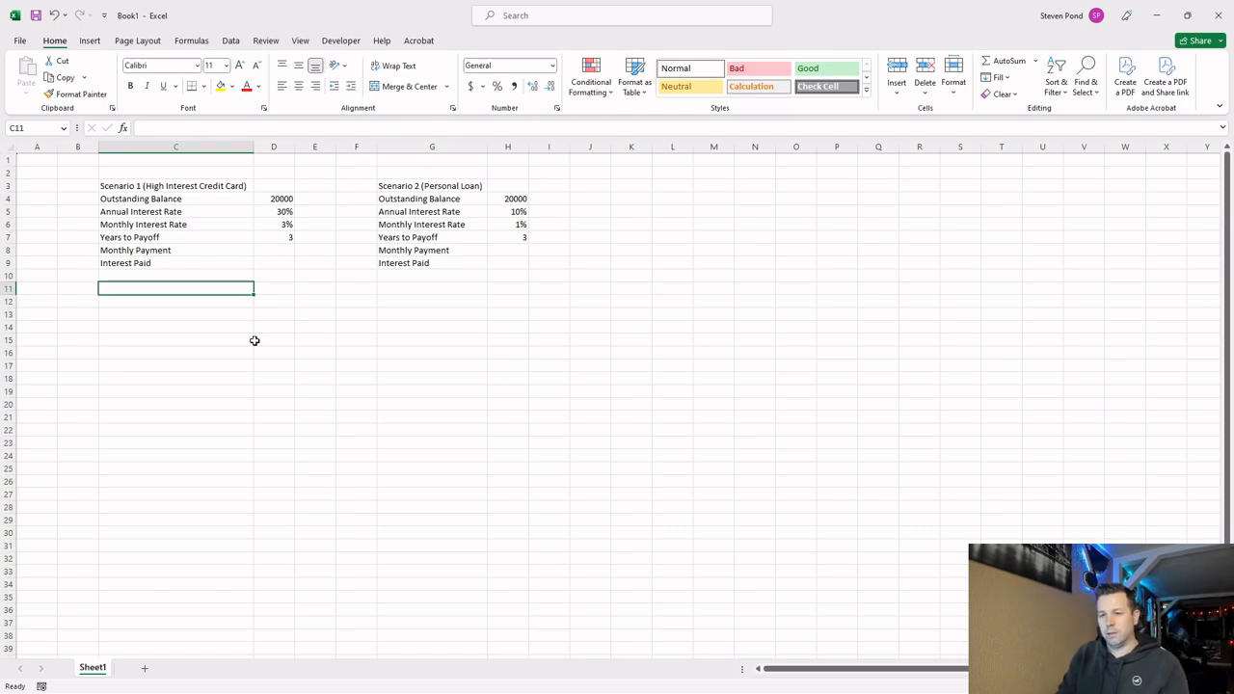
pyautogui.press('Right')
pyautogui.press('Right')
pyautogui.press('Right')
pyautogui.press('Right')
pyautogui.press('Down')
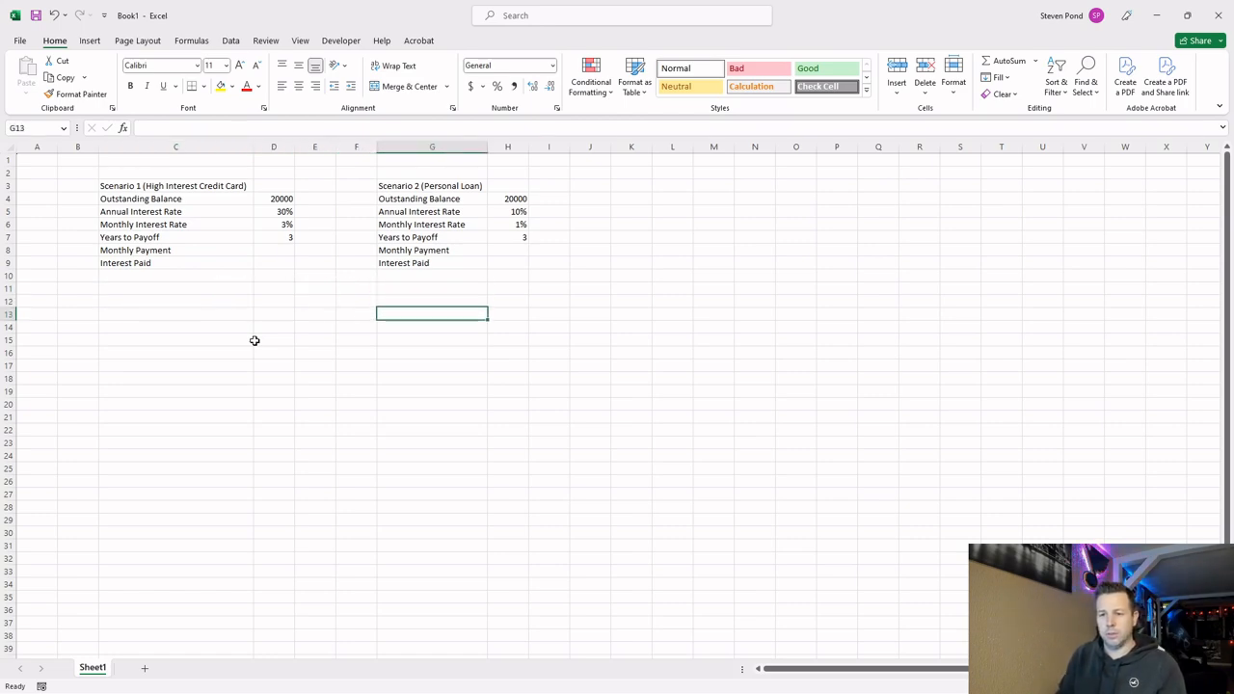
pyautogui.write('Scenario')
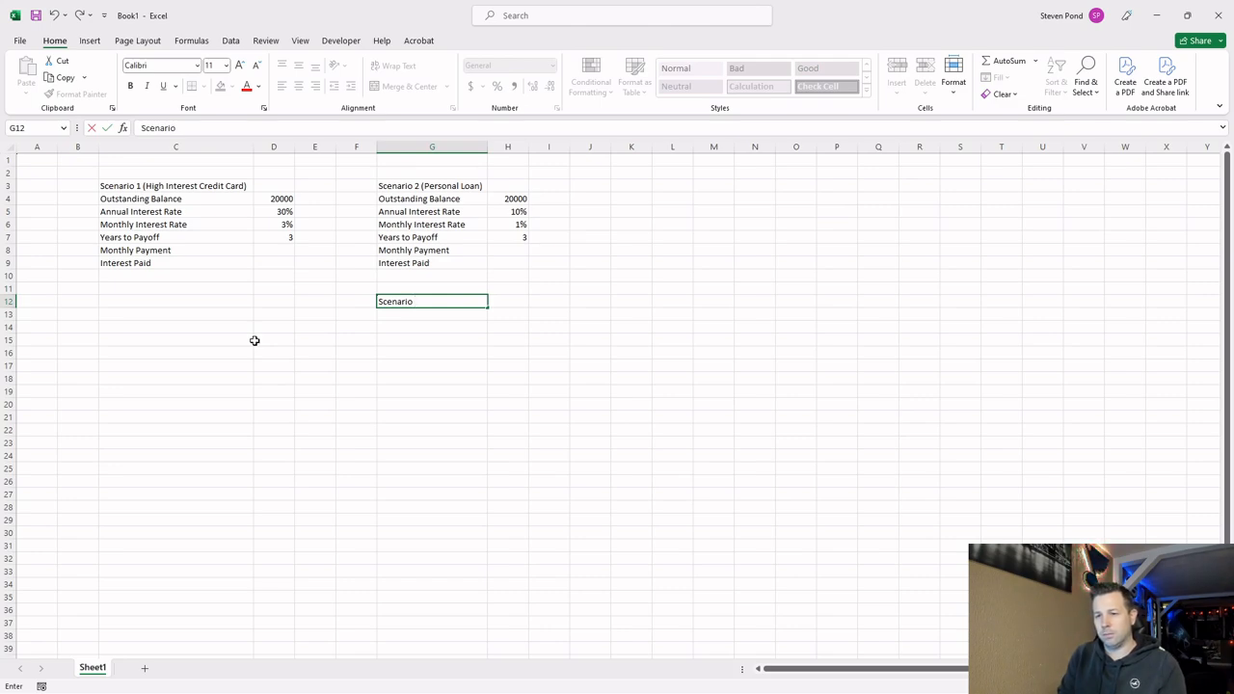
pyautogui.write(' 2 - Scenario 1')
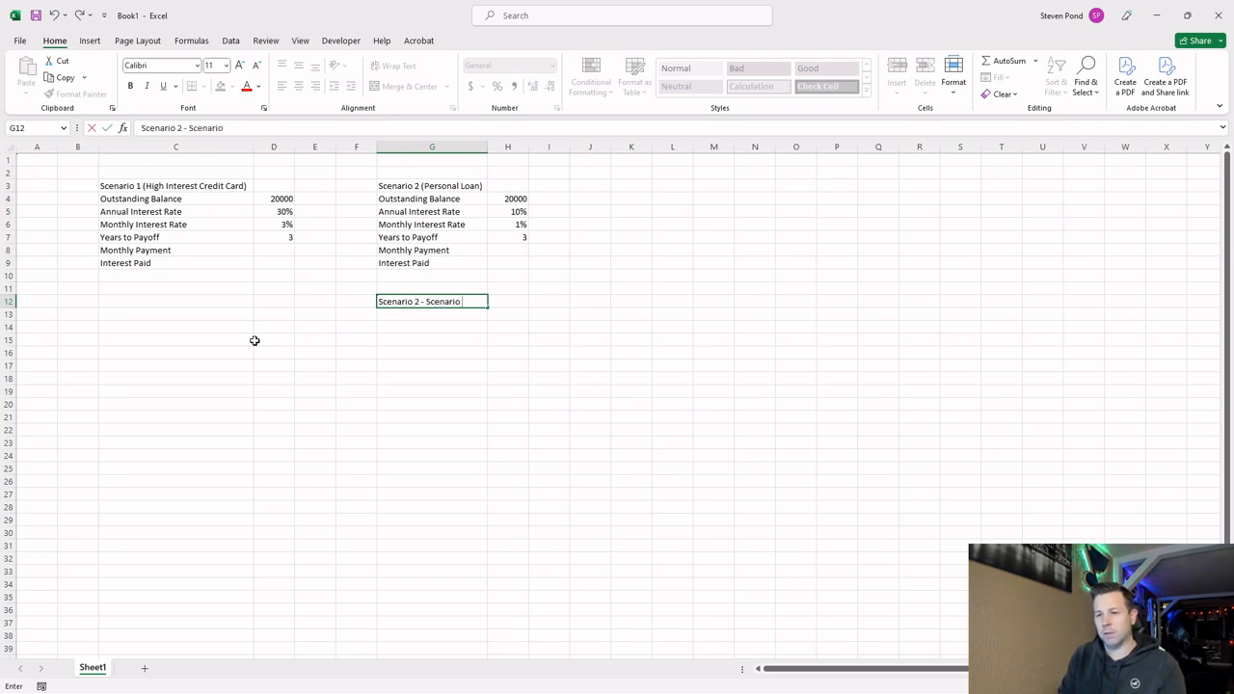
pyautogui.press('Return')
# Add a "Monthly Payment Change" label in G13 and calculate it in H13 with =H8-D8.
pyautogui.write('Mont')
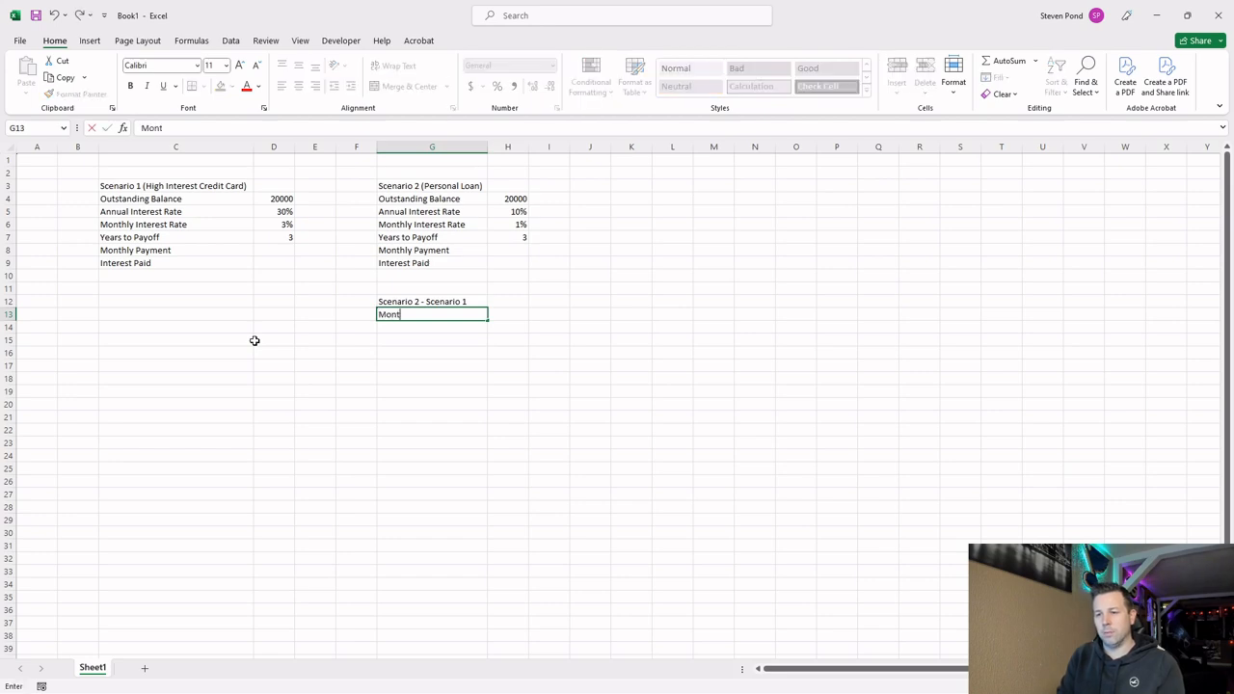
pyautogui.write('hly Payment Change')
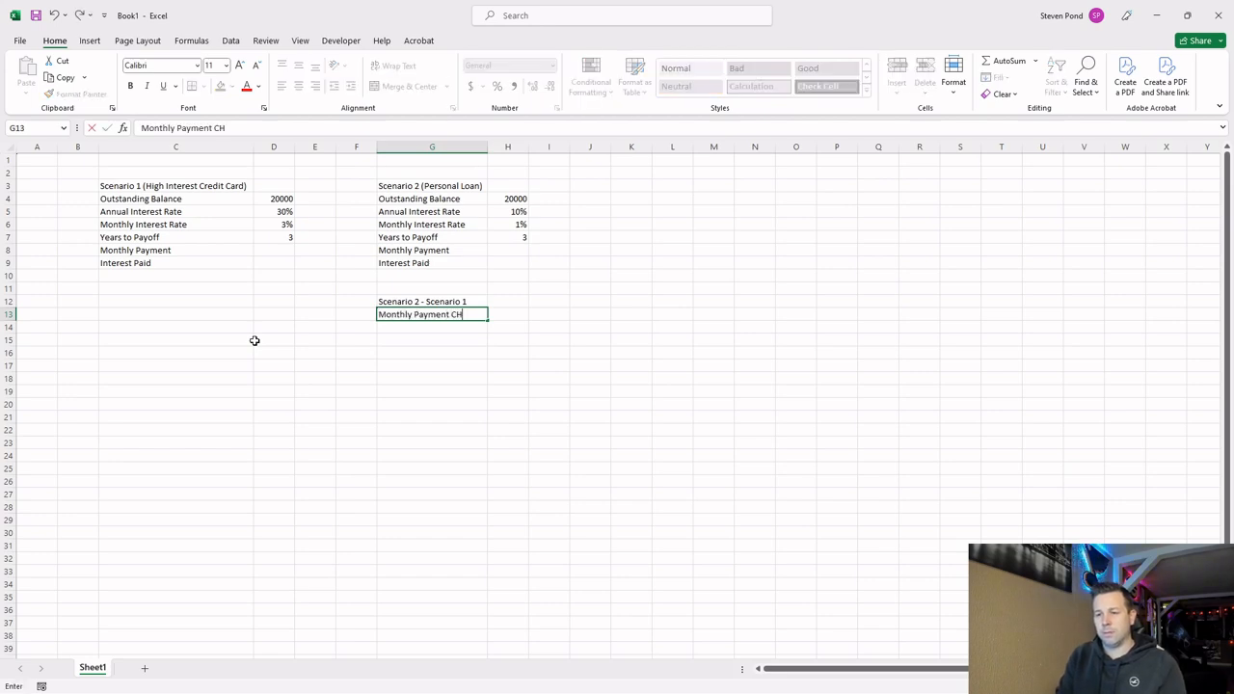
pyautogui.press('Return')
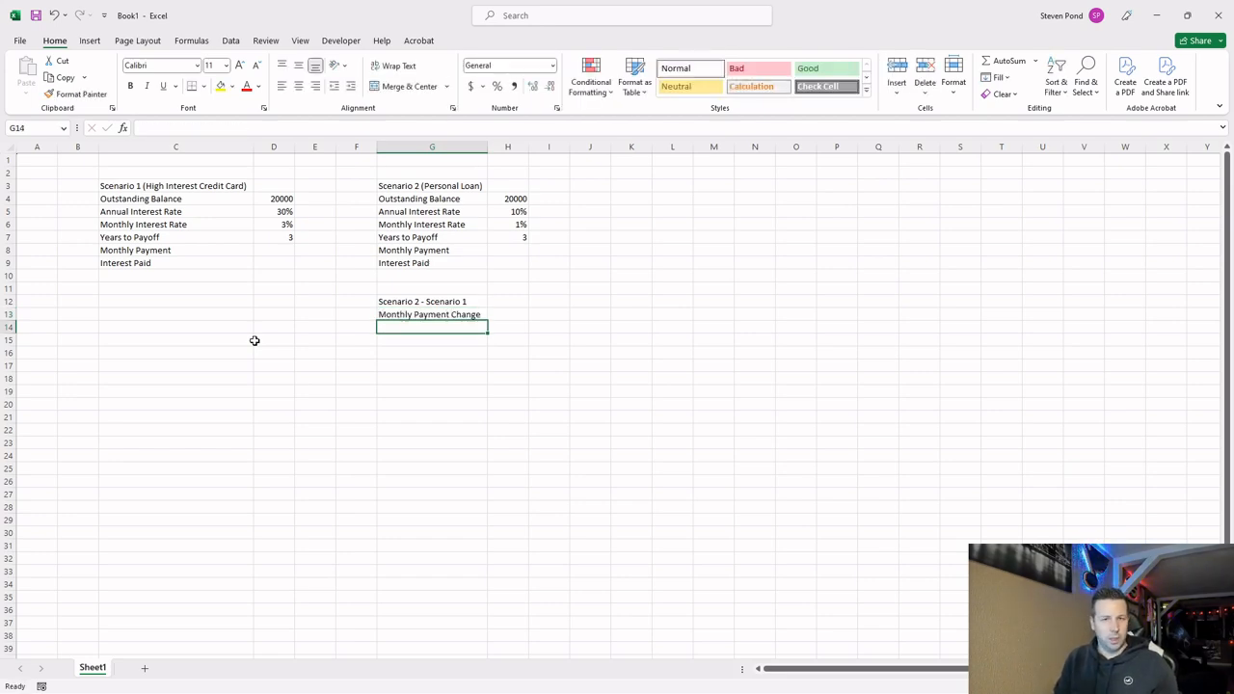
pyautogui.press('Up')
pyautogui.press('Right')
pyautogui.write('=')
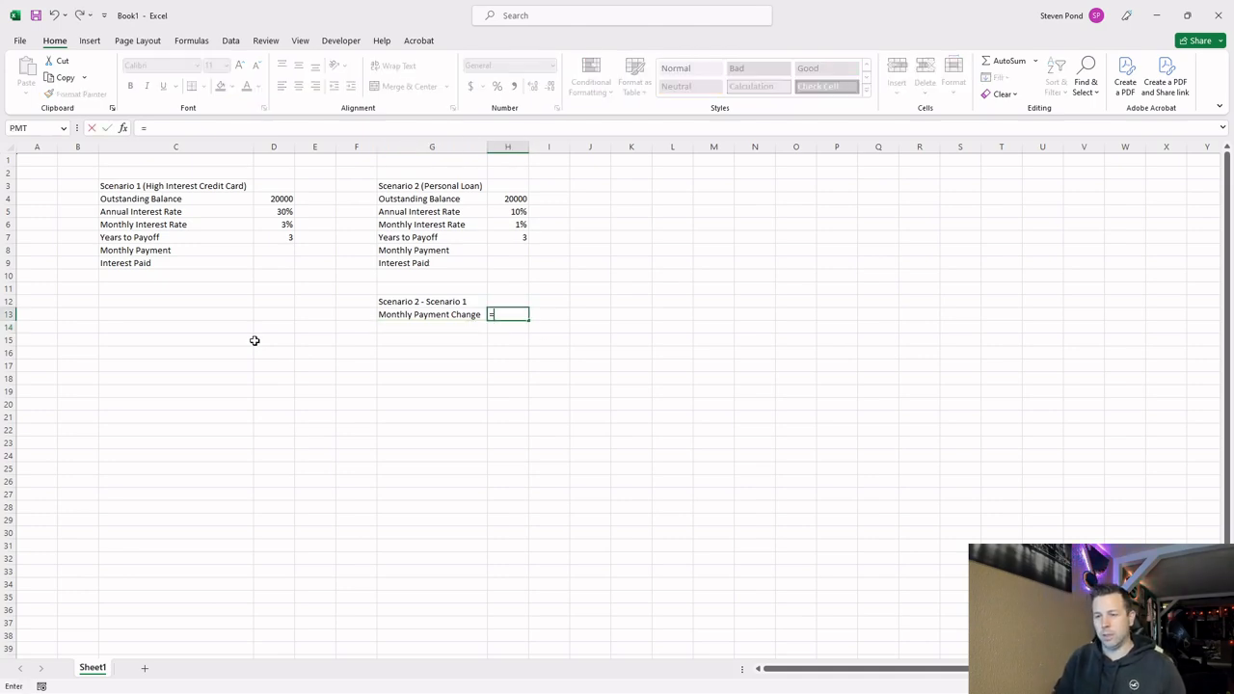
pyautogui.click(490, 250)
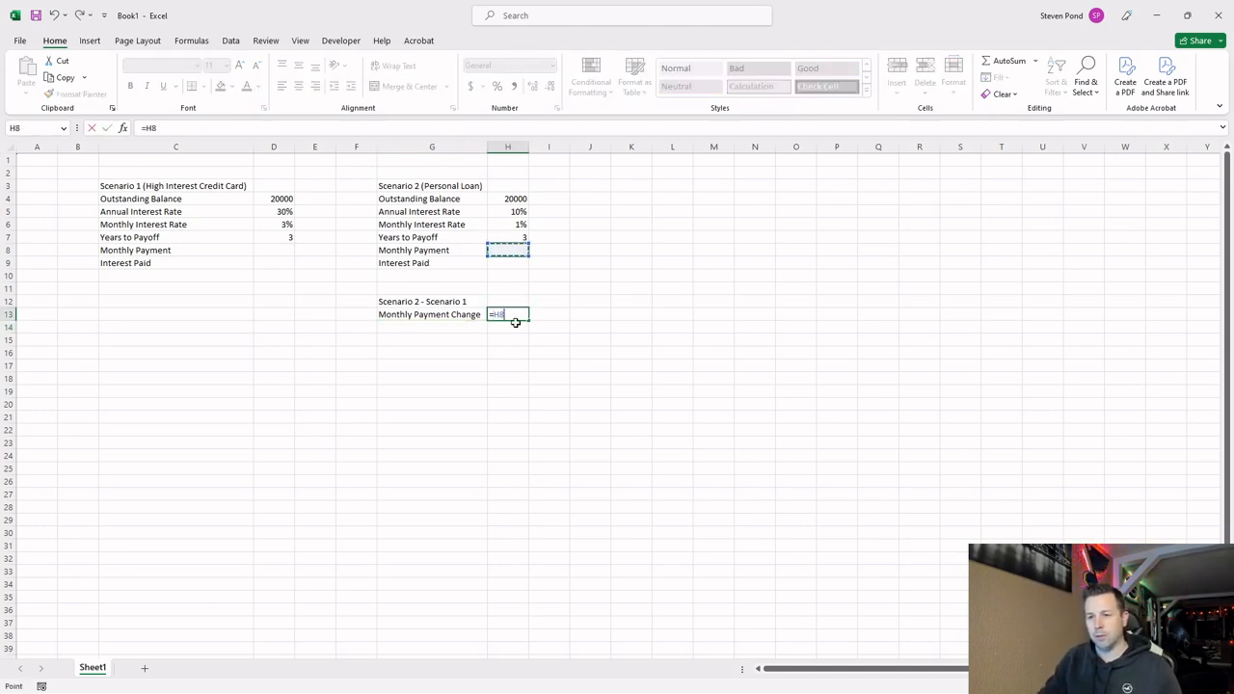
pyautogui.write('-')
pyautogui.click(277, 250)
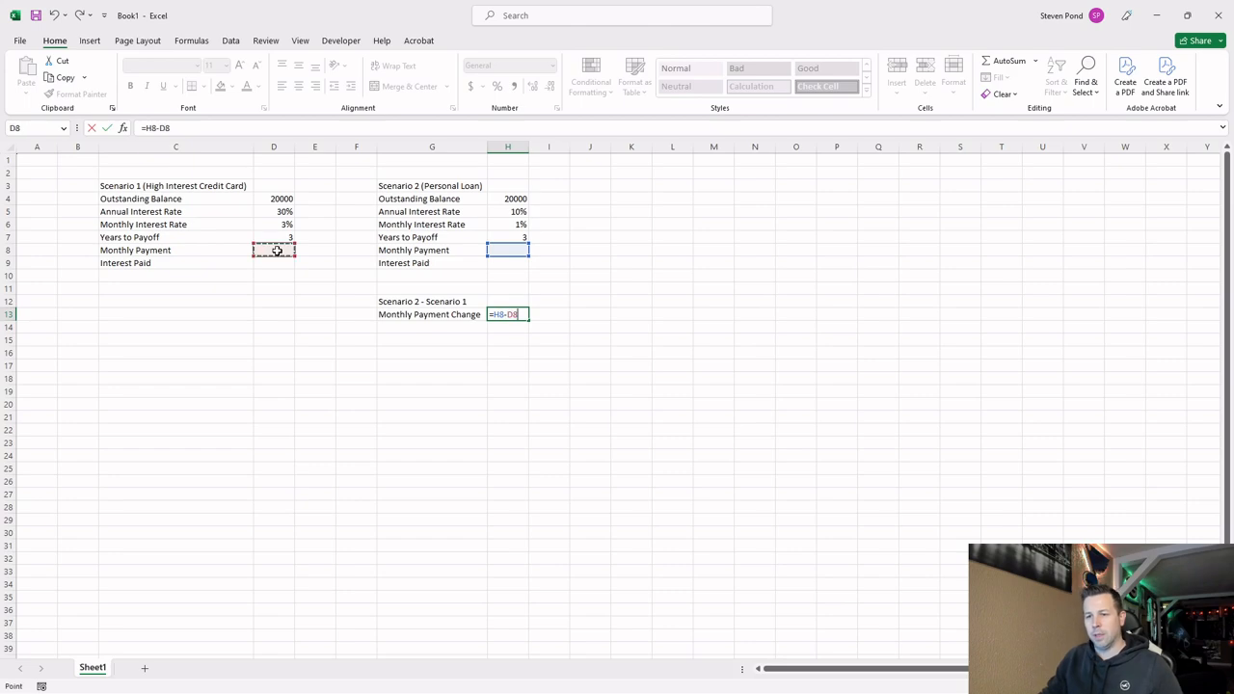
pyautogui.press('Return')
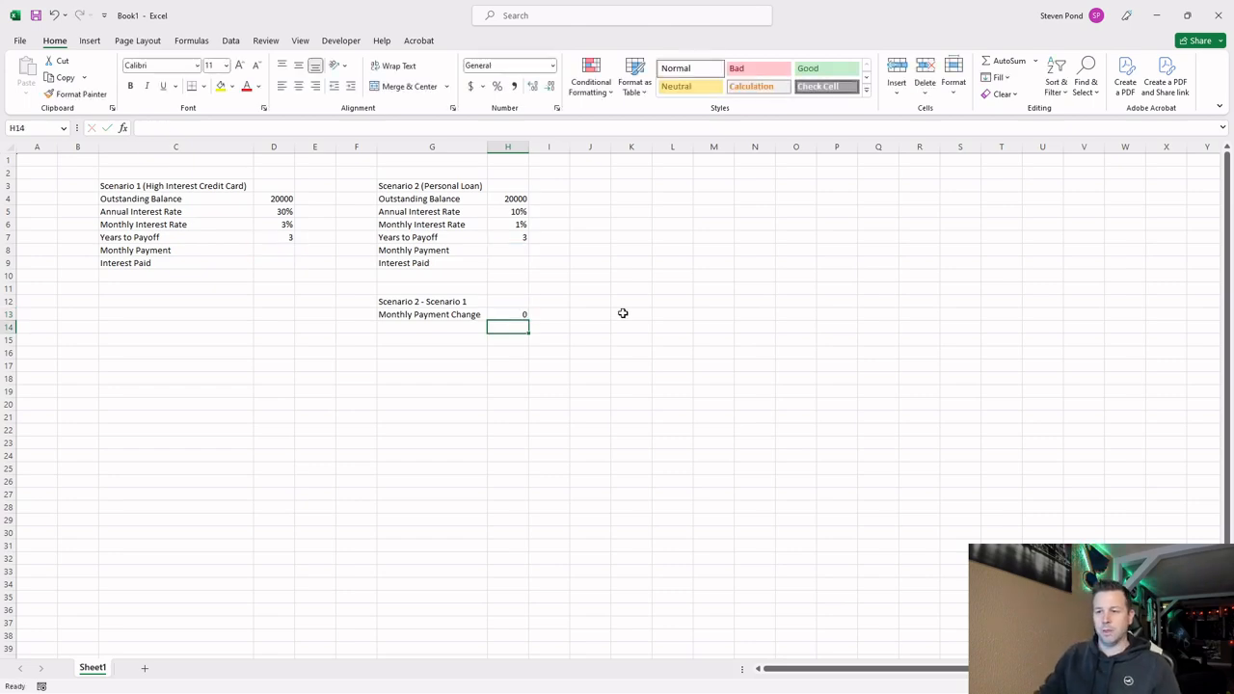
pyautogui.click(527, 314)
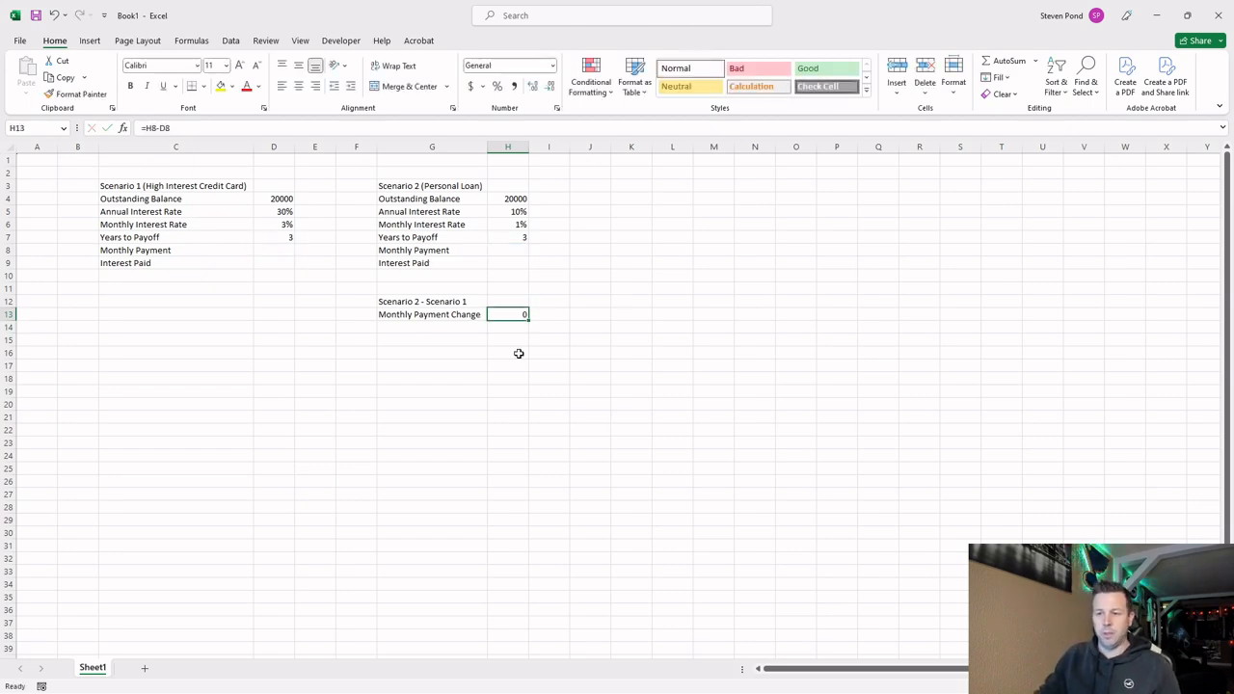
# Add an "Interest Saved" label in G14 below Monthly Payment Change.
pyautogui.click(518, 216)
pyautogui.click(420, 332)
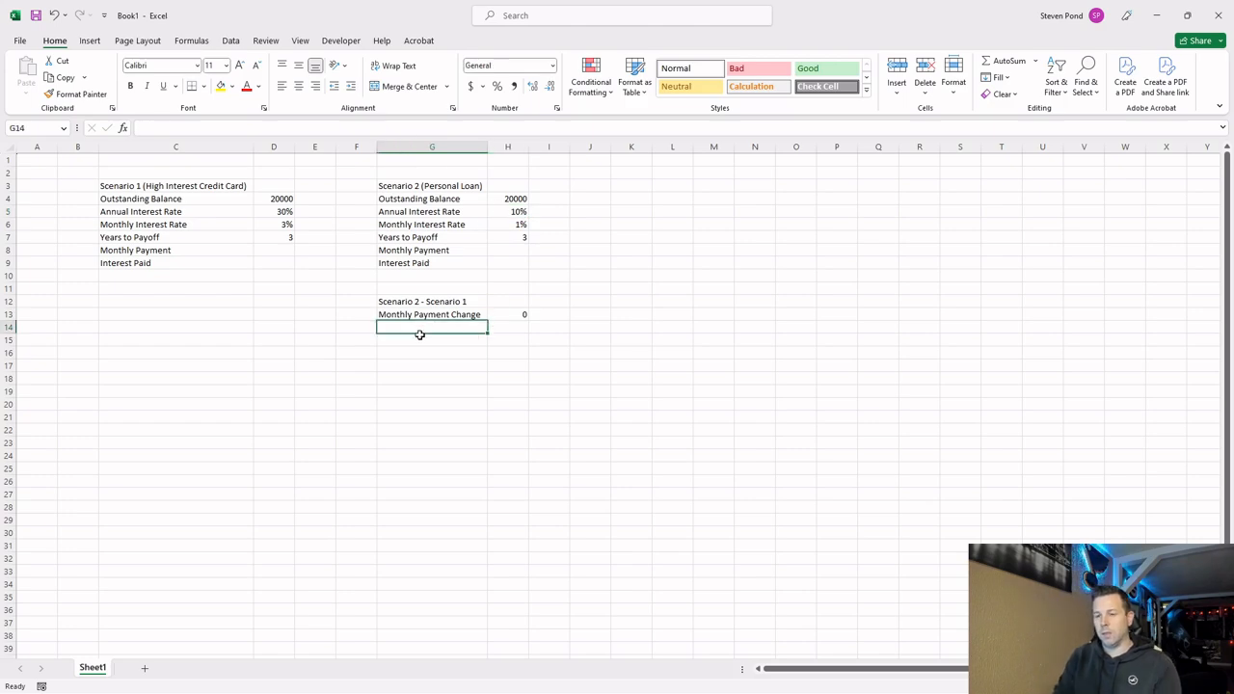
pyautogui.write('Interest')
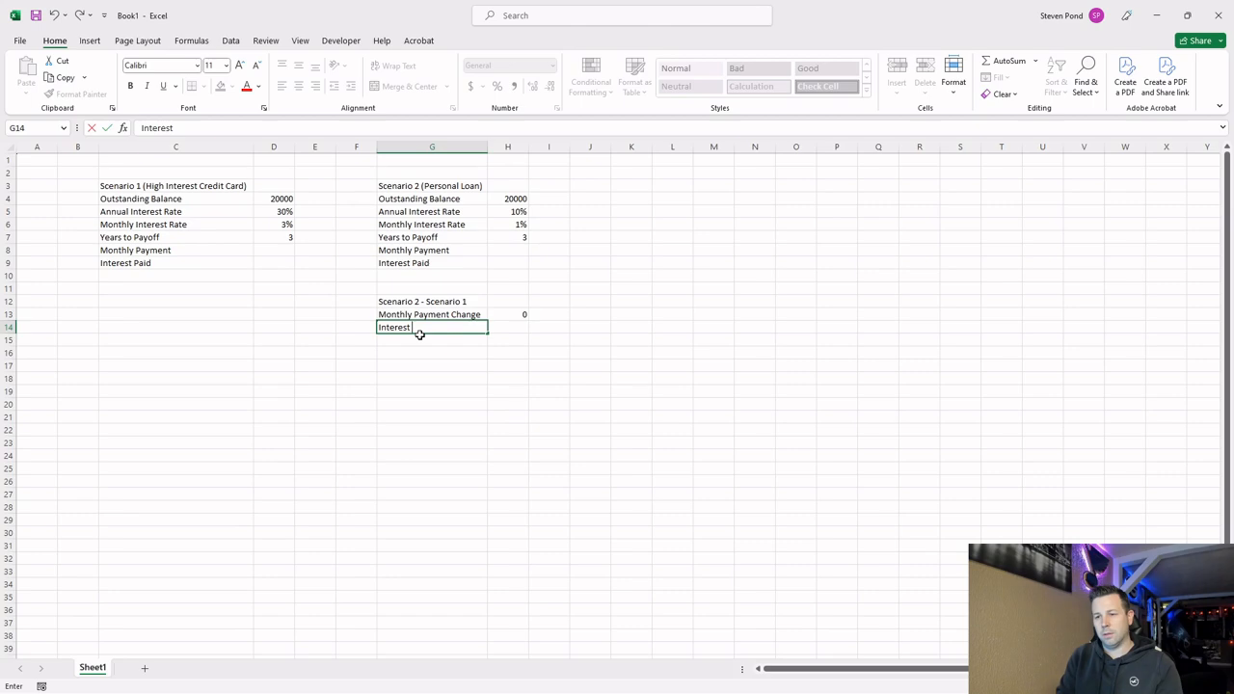
pyautogui.write(' Saved')
pyautogui.press('Return')
# Calculate the interest saved in H14 with the formula =H9-D9.
pyautogui.press('Up')
pyautogui.press('Right')
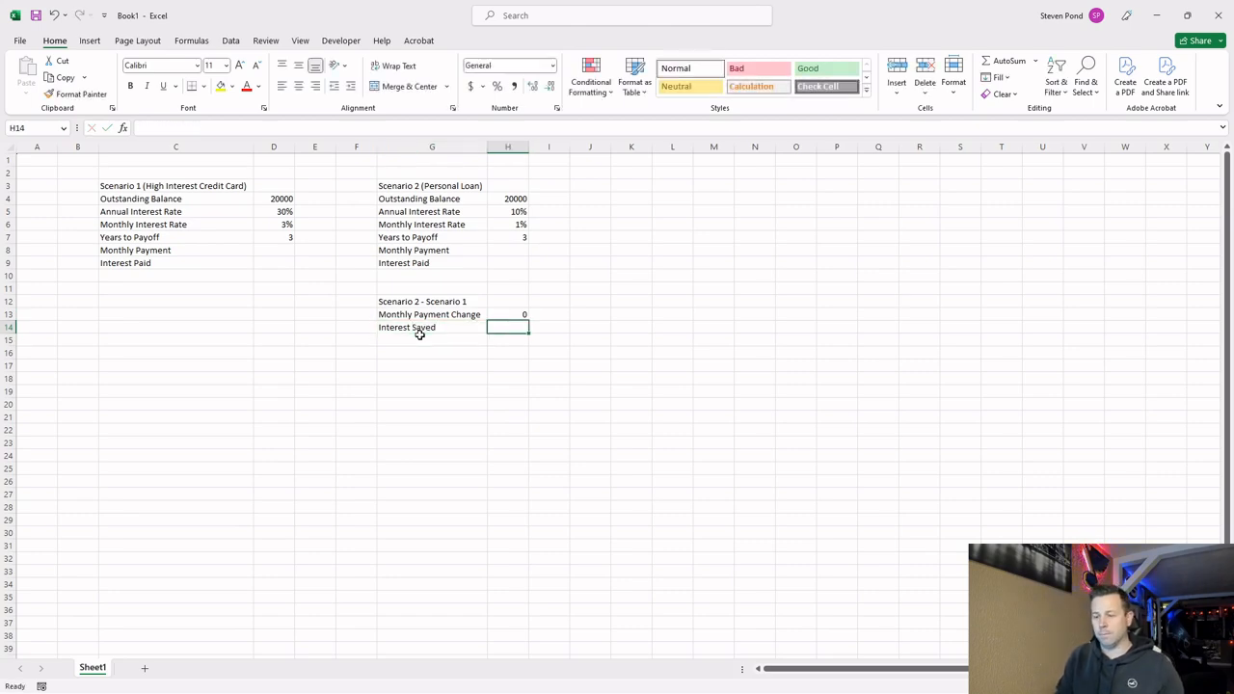
pyautogui.write('=')
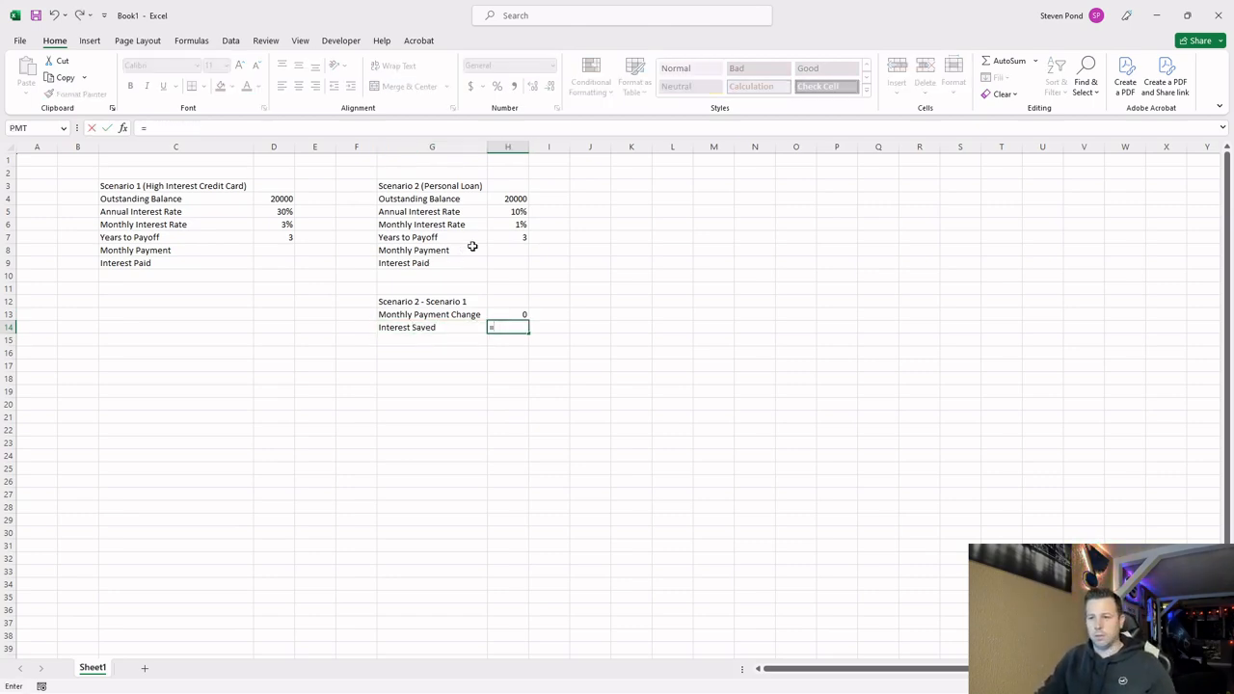
pyautogui.click(520, 262)
pyautogui.write('-')
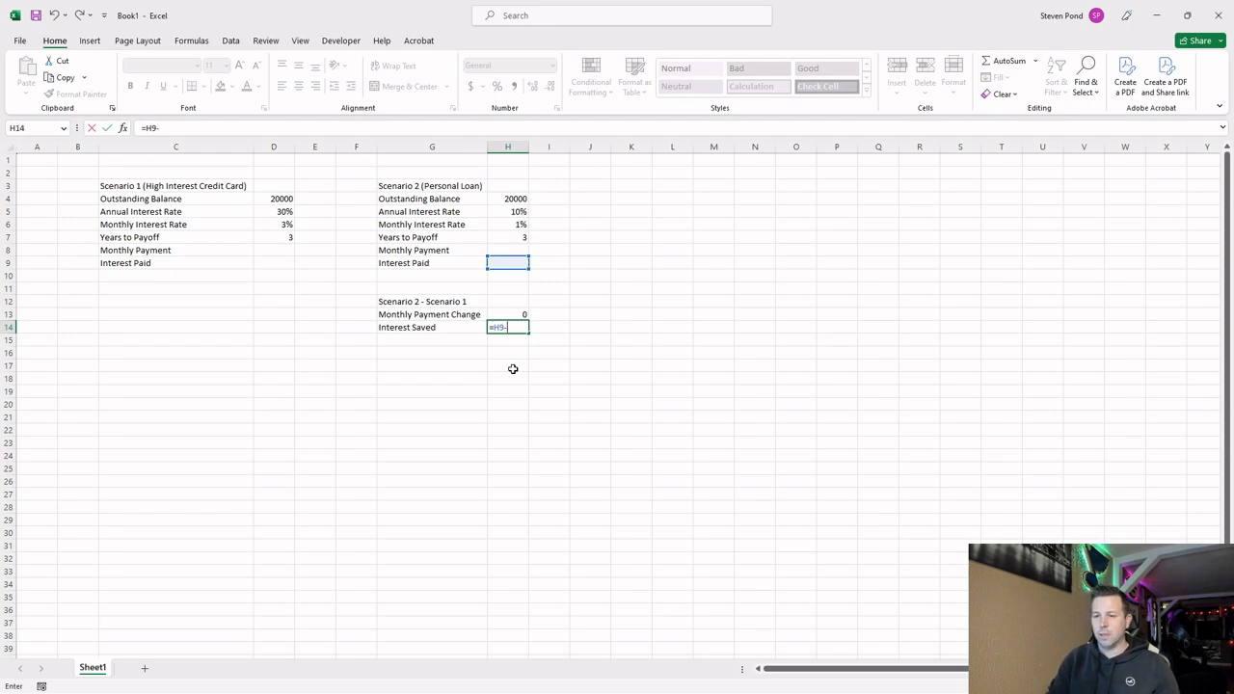
pyautogui.click(273, 269)
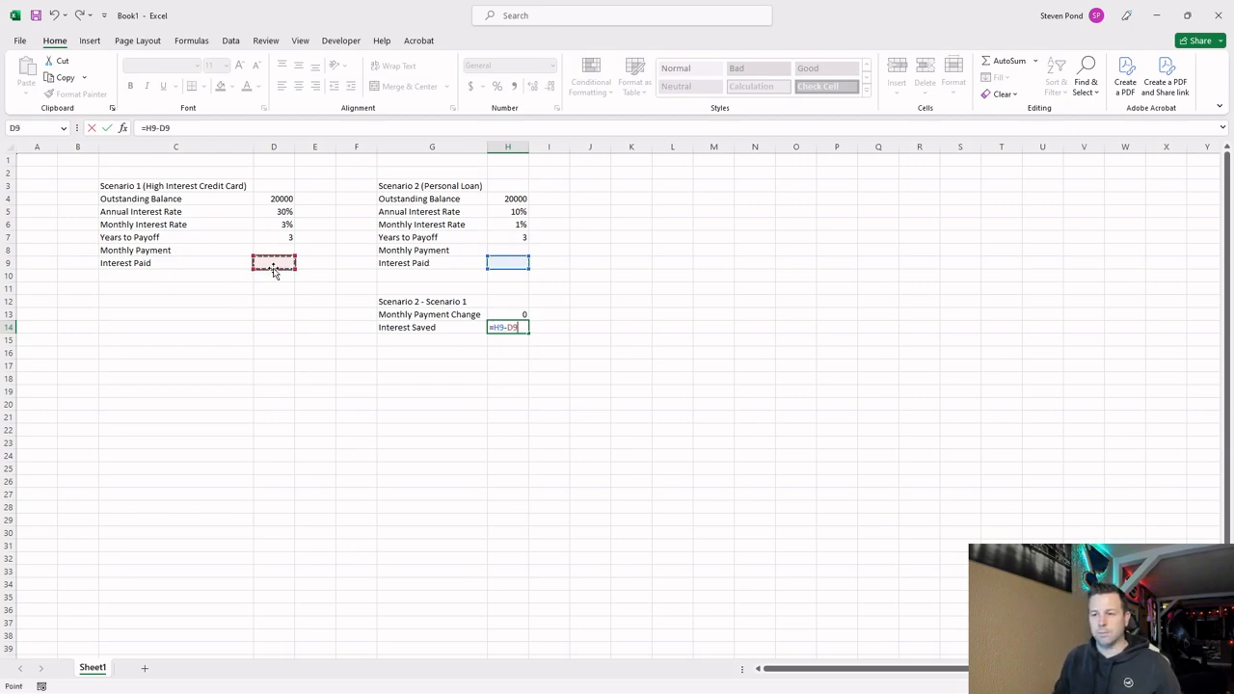
pyautogui.press('Return')
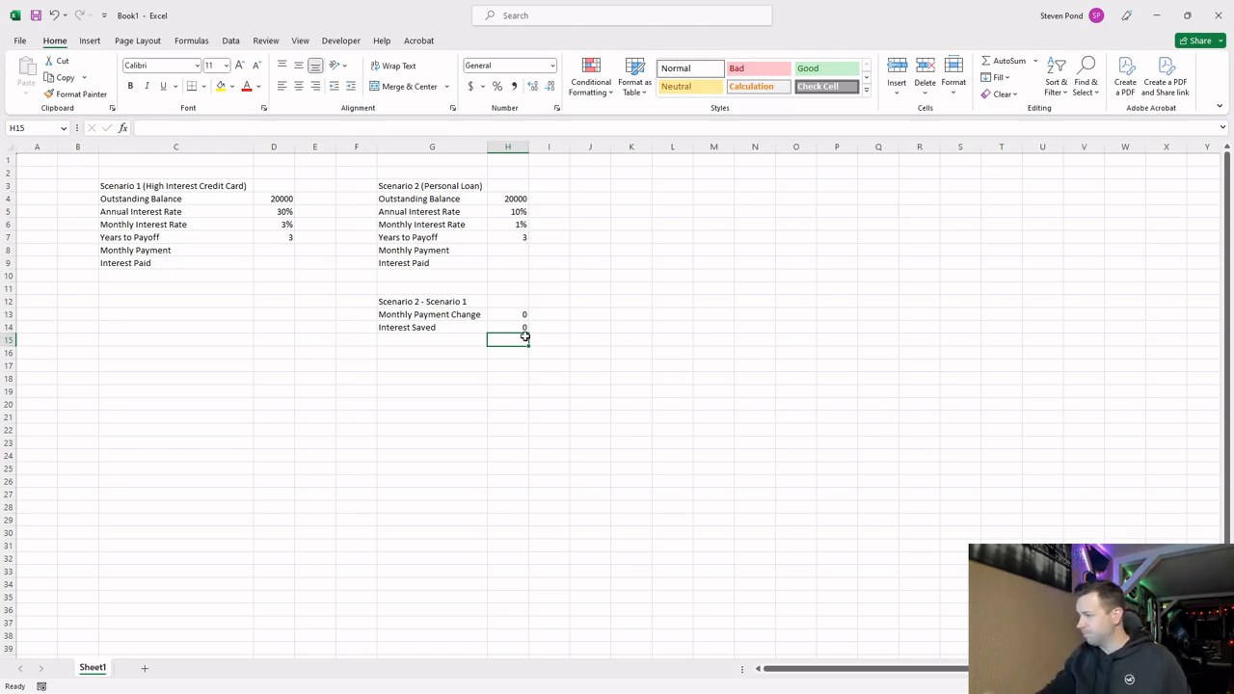
# Review the outstanding balance, interest rate and years to payoff entries in Scenario 1.
pyautogui.click(272, 250)
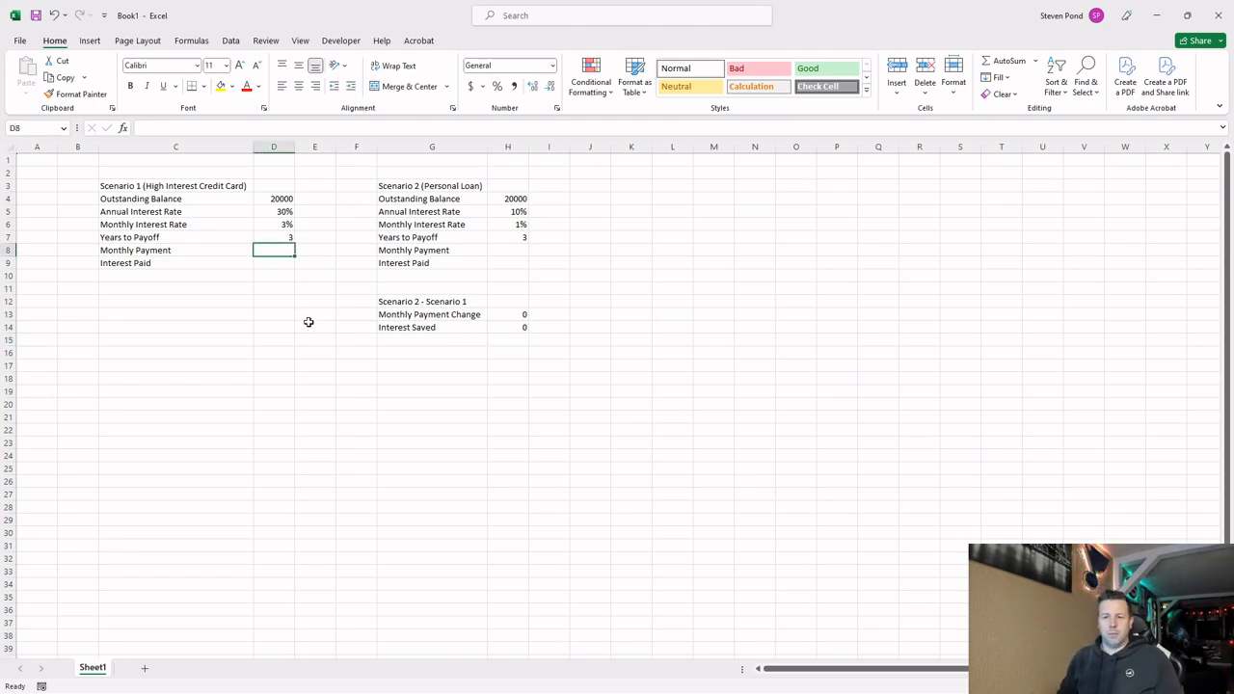
pyautogui.click(280, 199)
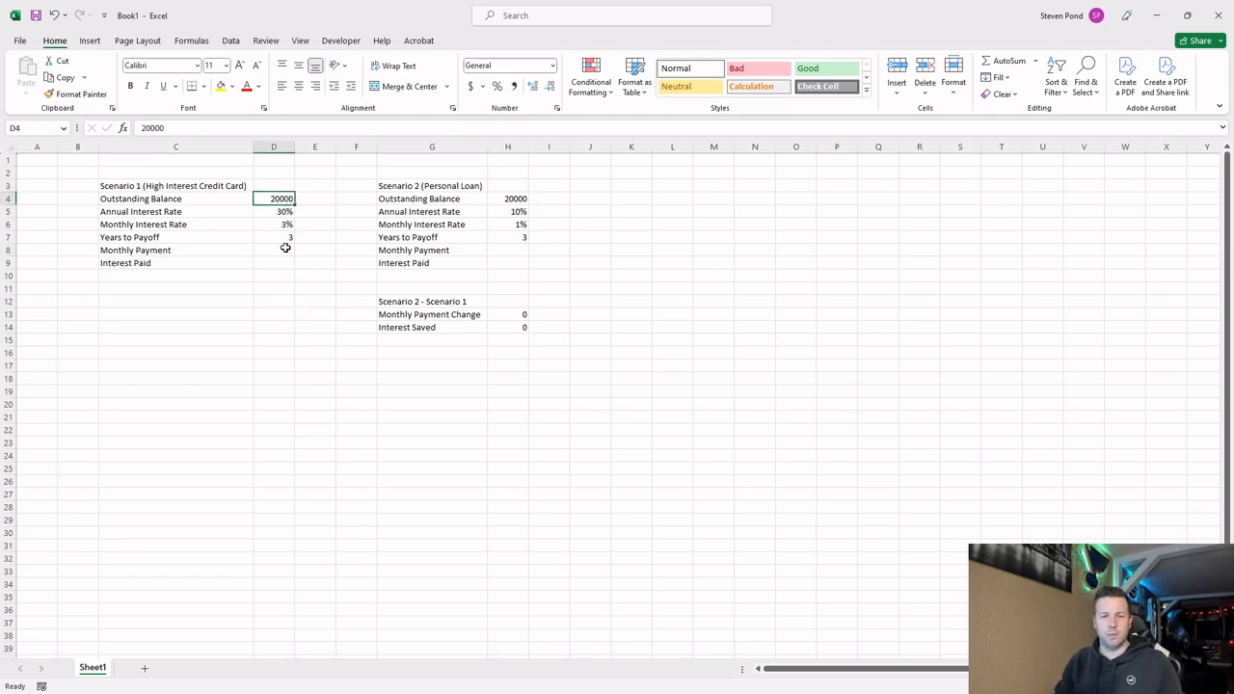
pyautogui.press('Down')
pyautogui.press('Down')
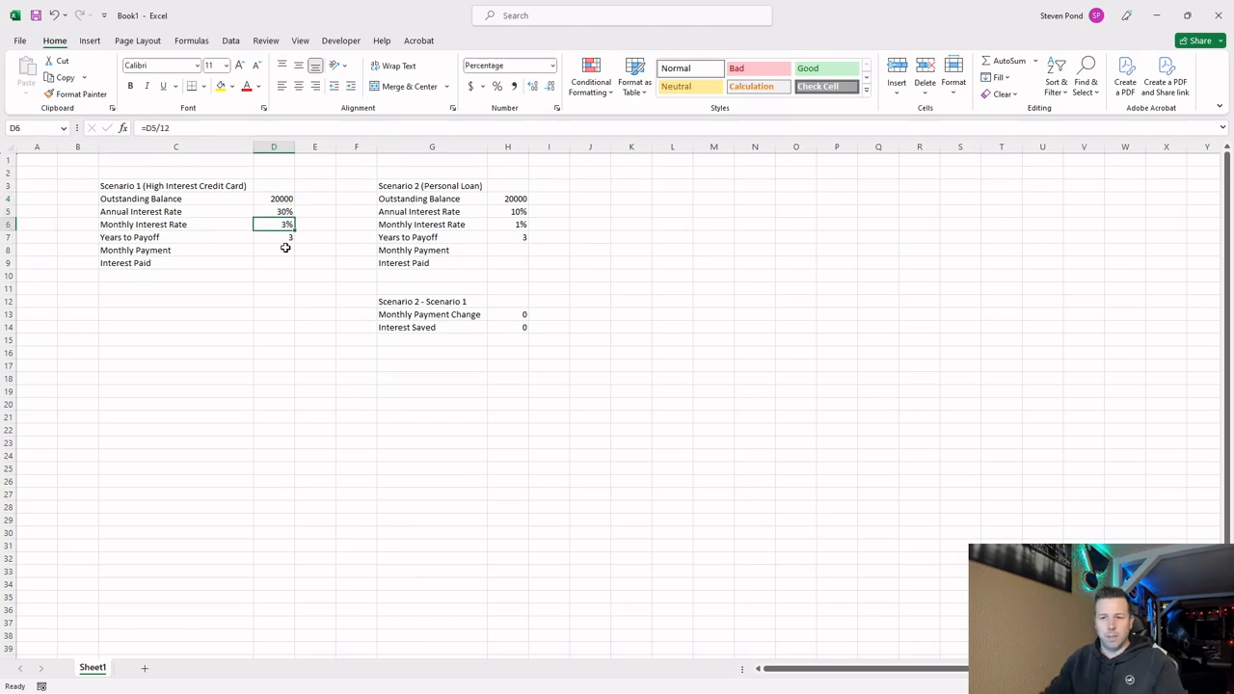
pyautogui.moveTo(207, 223); pyautogui.dragTo(272, 237)
pyautogui.click(273, 237)
# Insert a PMT function in D8 for the Scenario 1 monthly payment, using $D$6 as the rate.
pyautogui.click(272, 252)
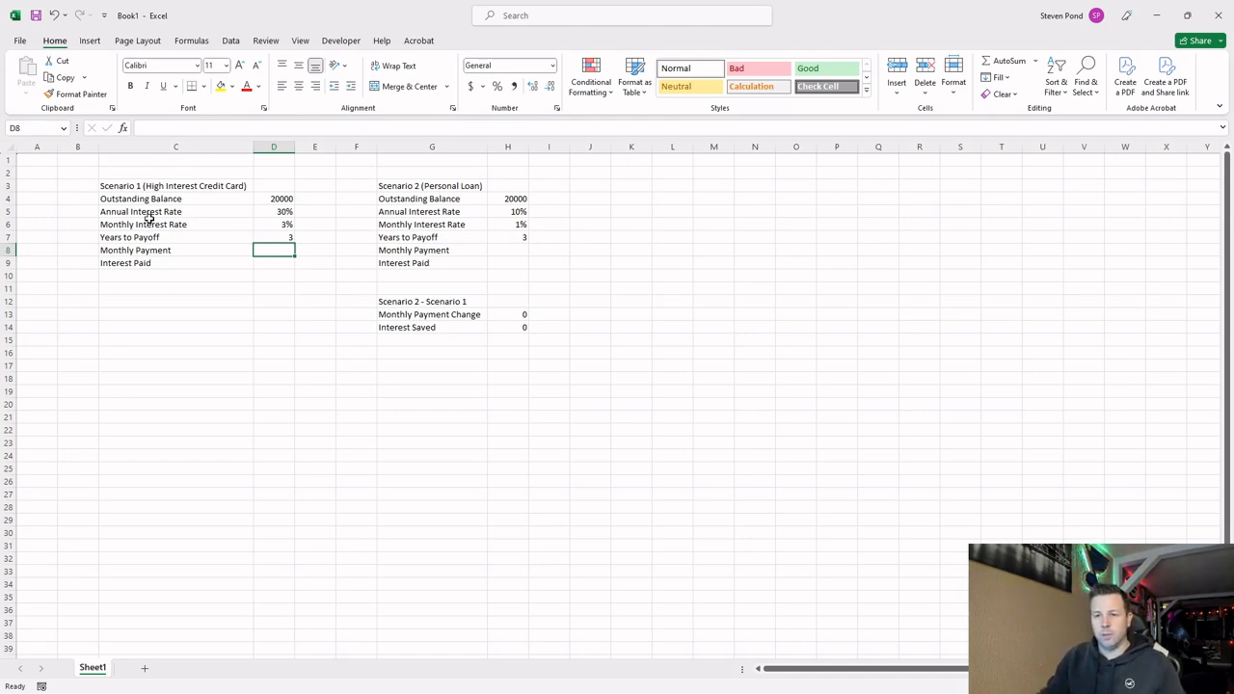
pyautogui.click(124, 131)
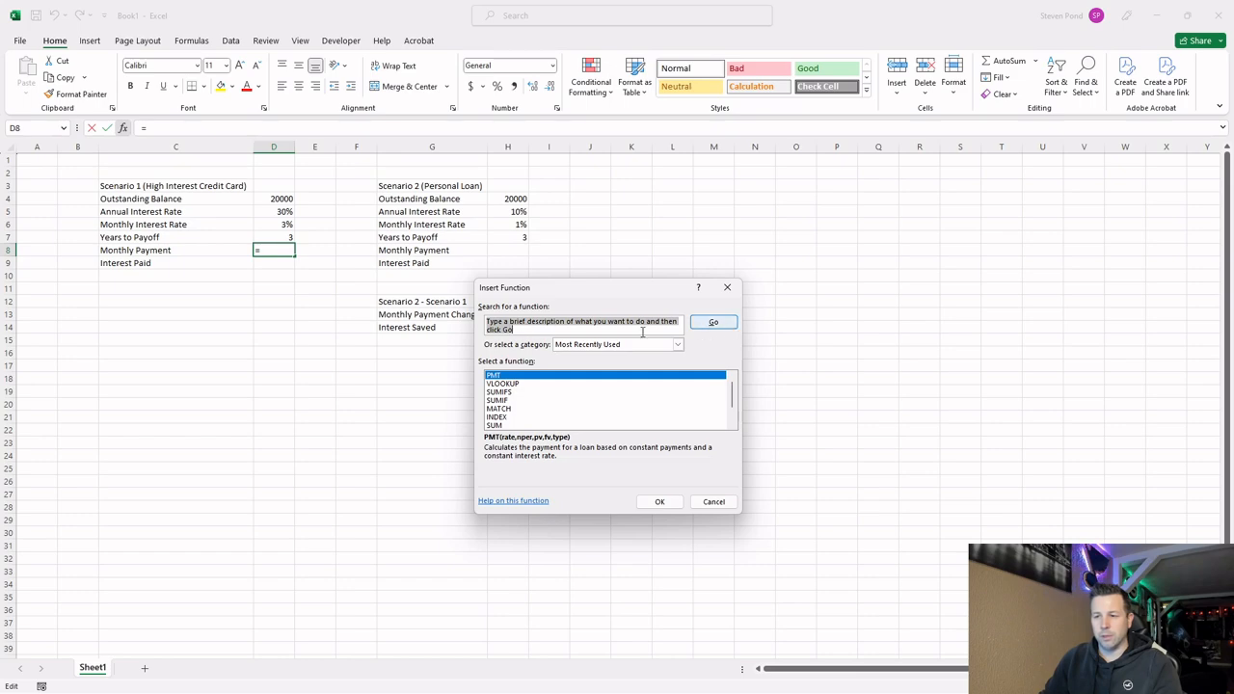
pyautogui.doubleClick(496, 376)
pyautogui.moveTo(586, 302); pyautogui.dragTo(536, 367)
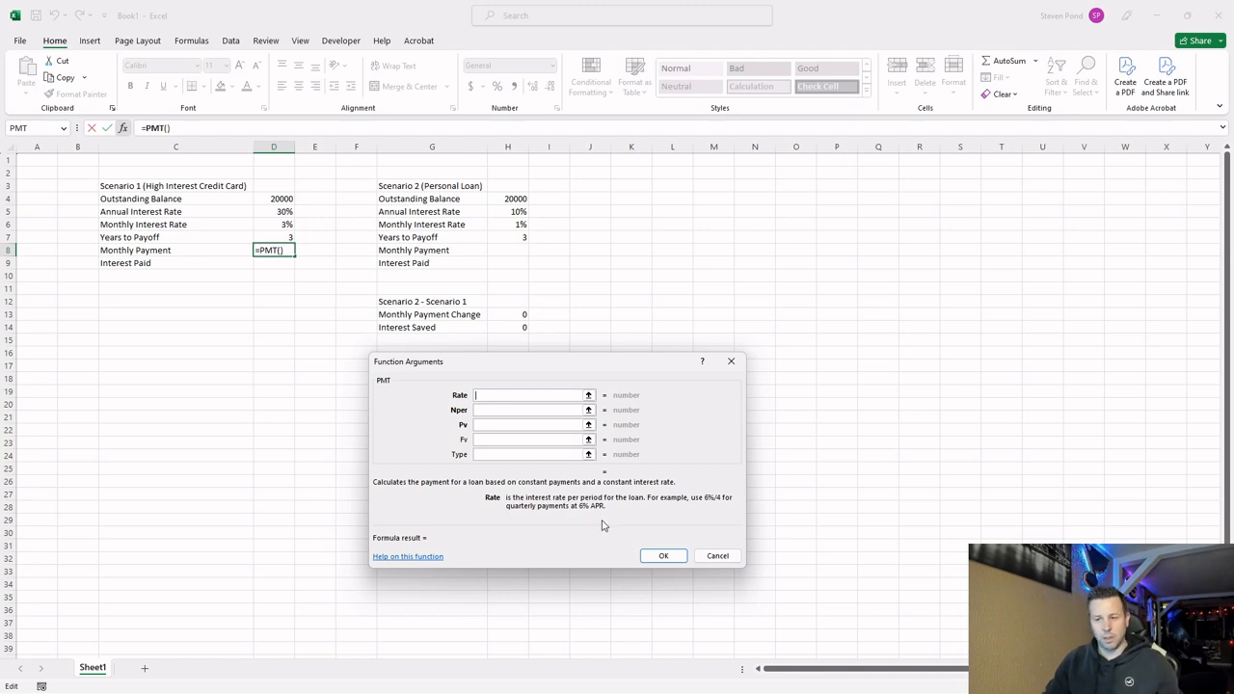
pyautogui.click(270, 225)
pyautogui.press('F4')
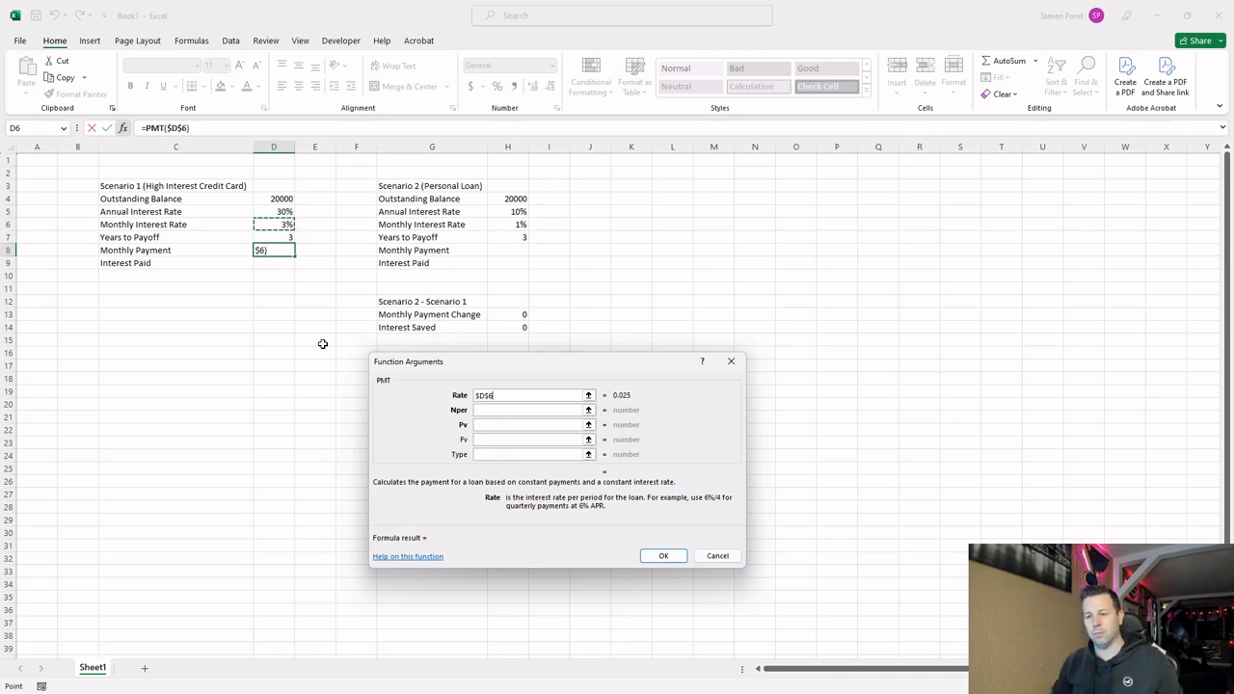
# Set the PMT function's number of periods to $D$7*12 and its present value to $D$4.
pyautogui.click(577, 409)
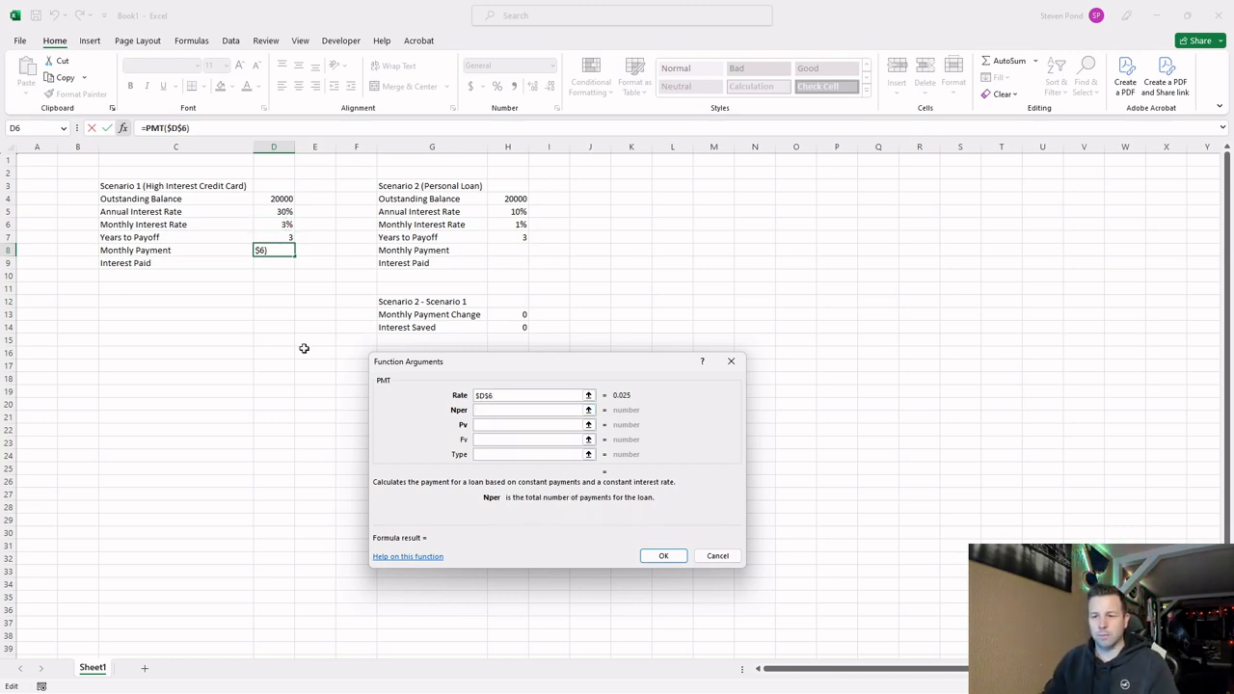
pyautogui.click(286, 238)
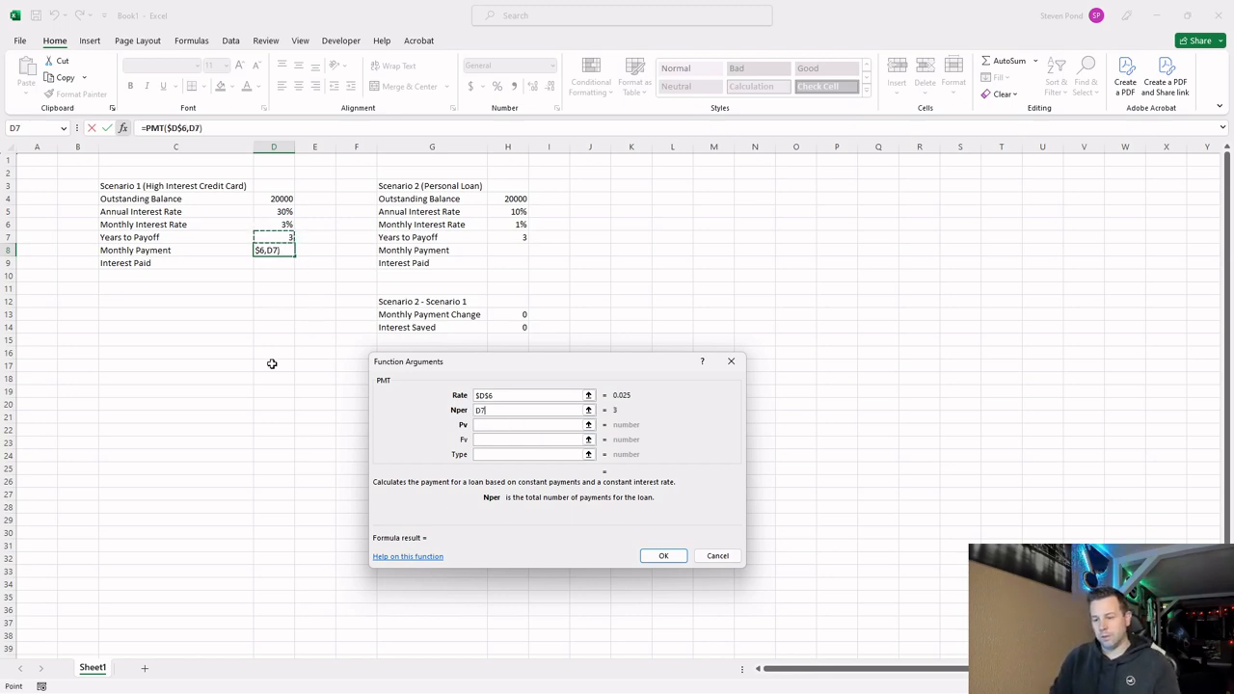
pyautogui.press('F4')
pyautogui.write('*12')
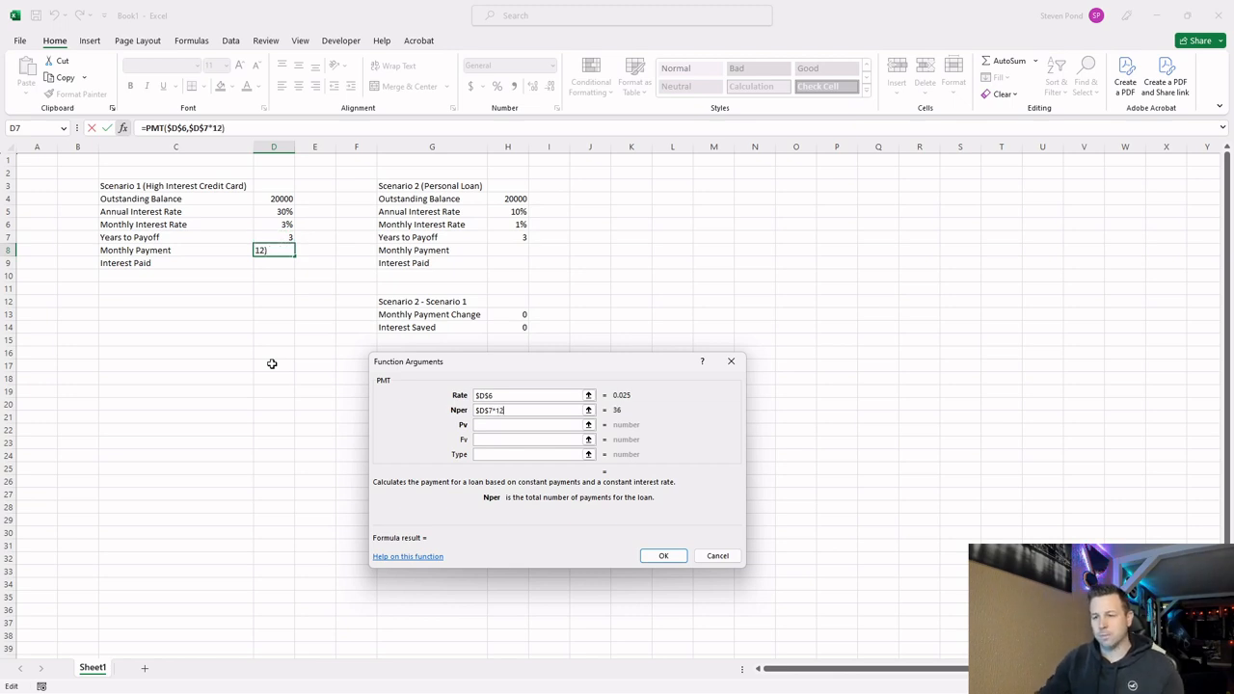
pyautogui.click(545, 429)
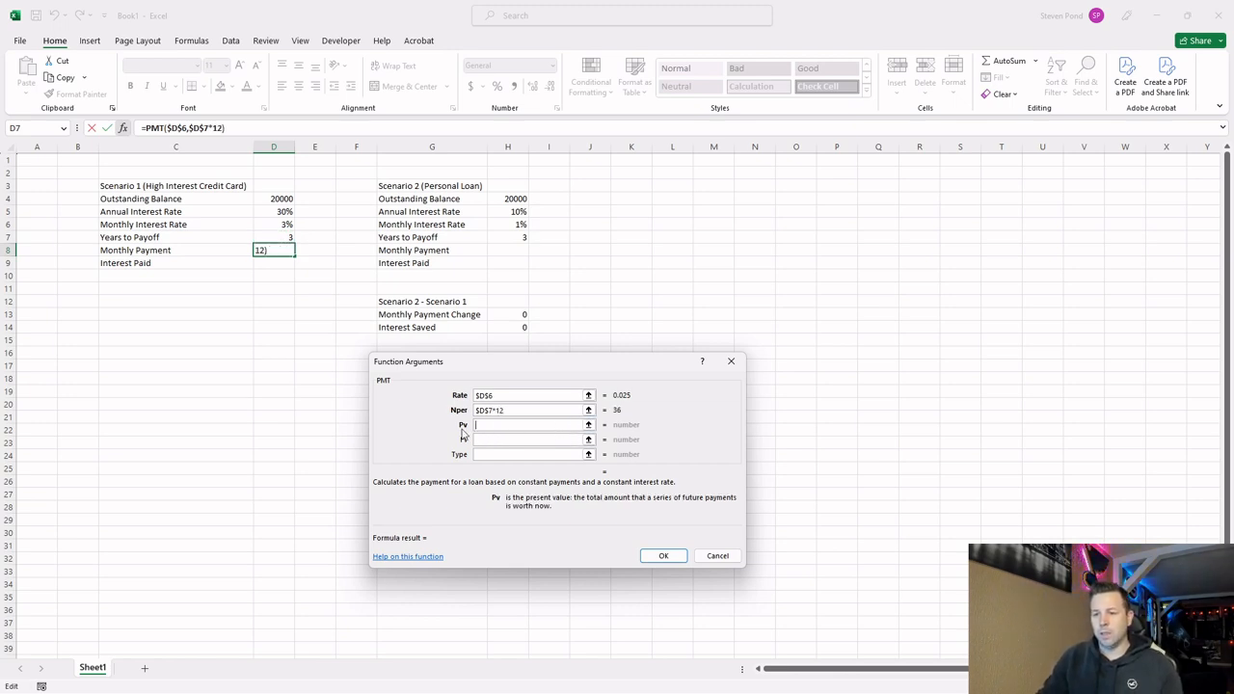
pyautogui.click(282, 200)
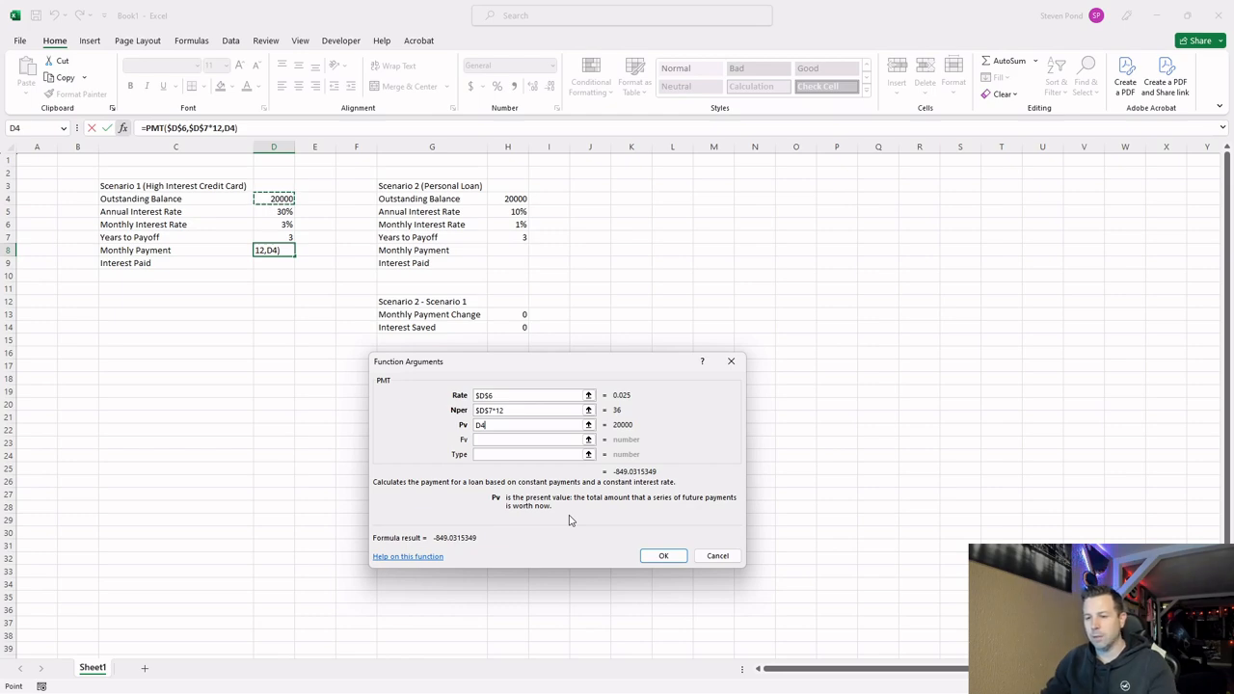
pyautogui.press('F4')
pyautogui.click(663, 556)
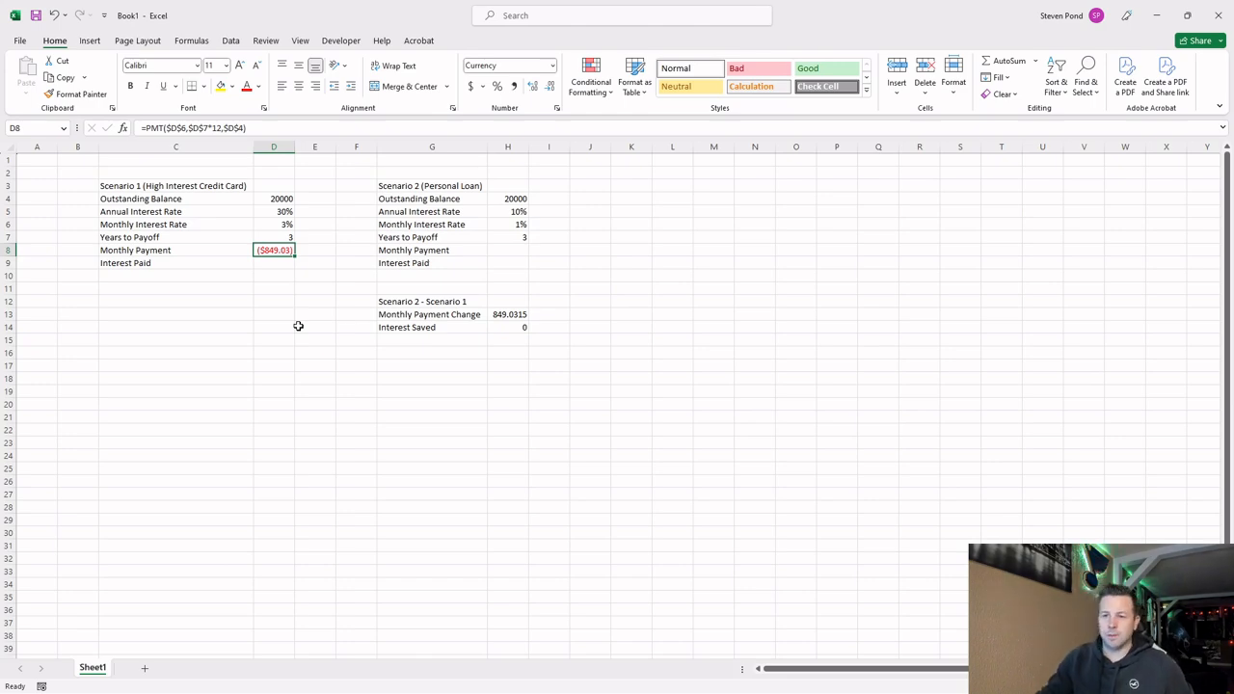
# Append *-1 to the PMT formula in D8 to make the monthly payment positive.
pyautogui.click(273, 128)
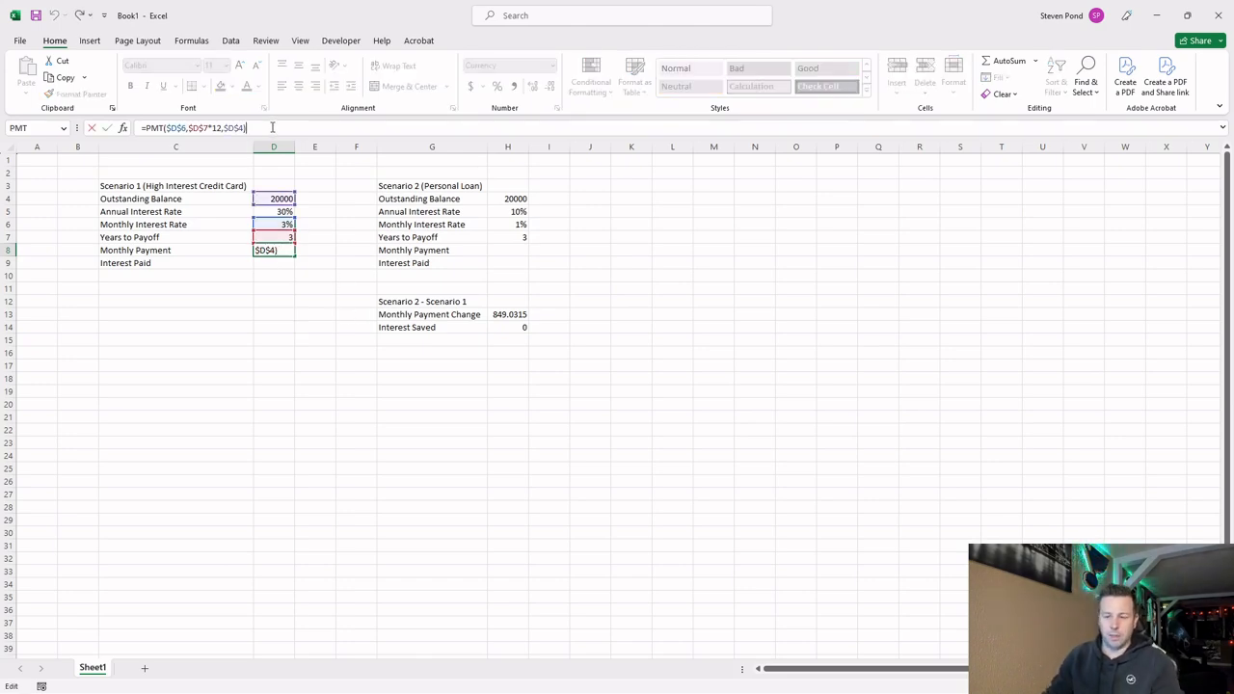
pyautogui.write('*')
pyautogui.press('Return')
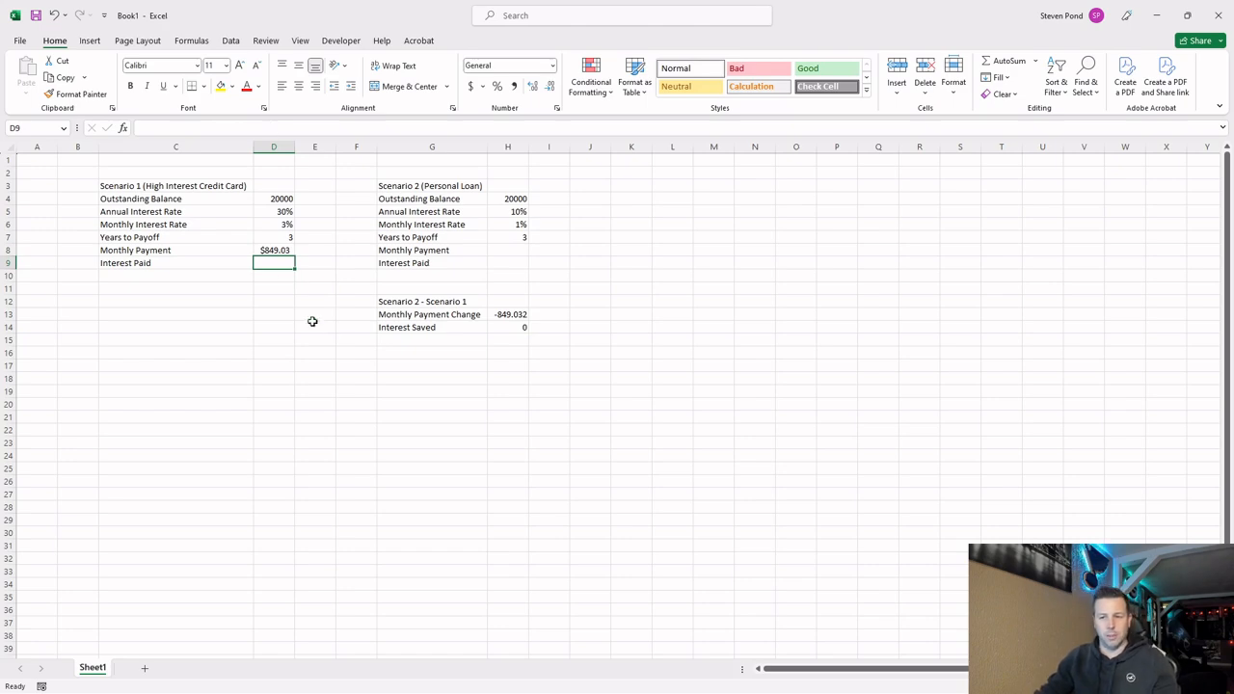
# Examine the Scenario 1 monthly payment formula together with the balance, rate and years cells it depends on.
pyautogui.click(276, 250)
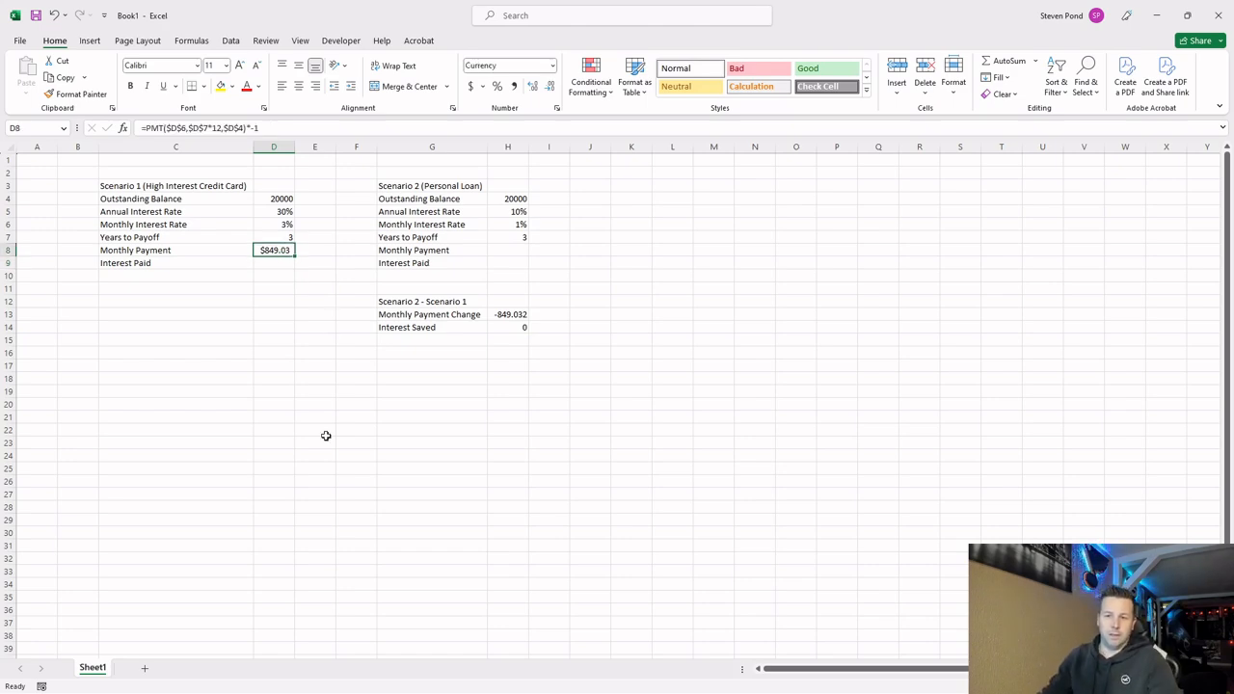
pyautogui.click(275, 200)
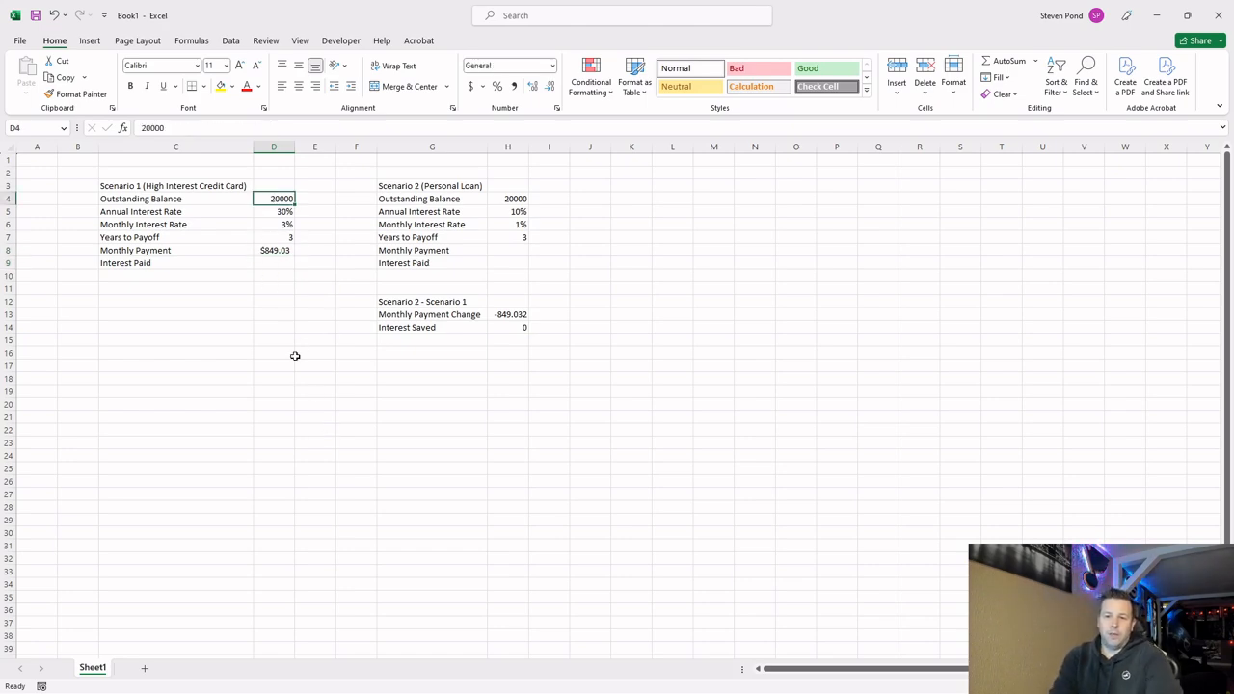
pyautogui.press('Down')
pyautogui.press('Down')
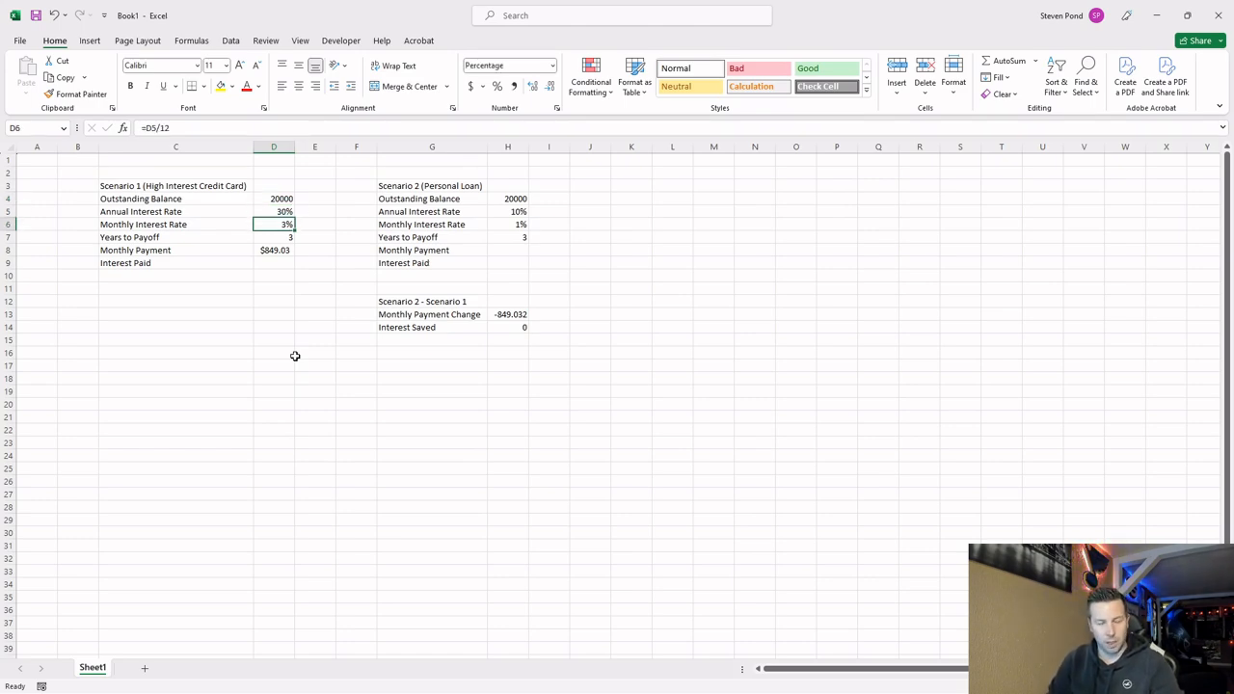
pyautogui.click(276, 236)
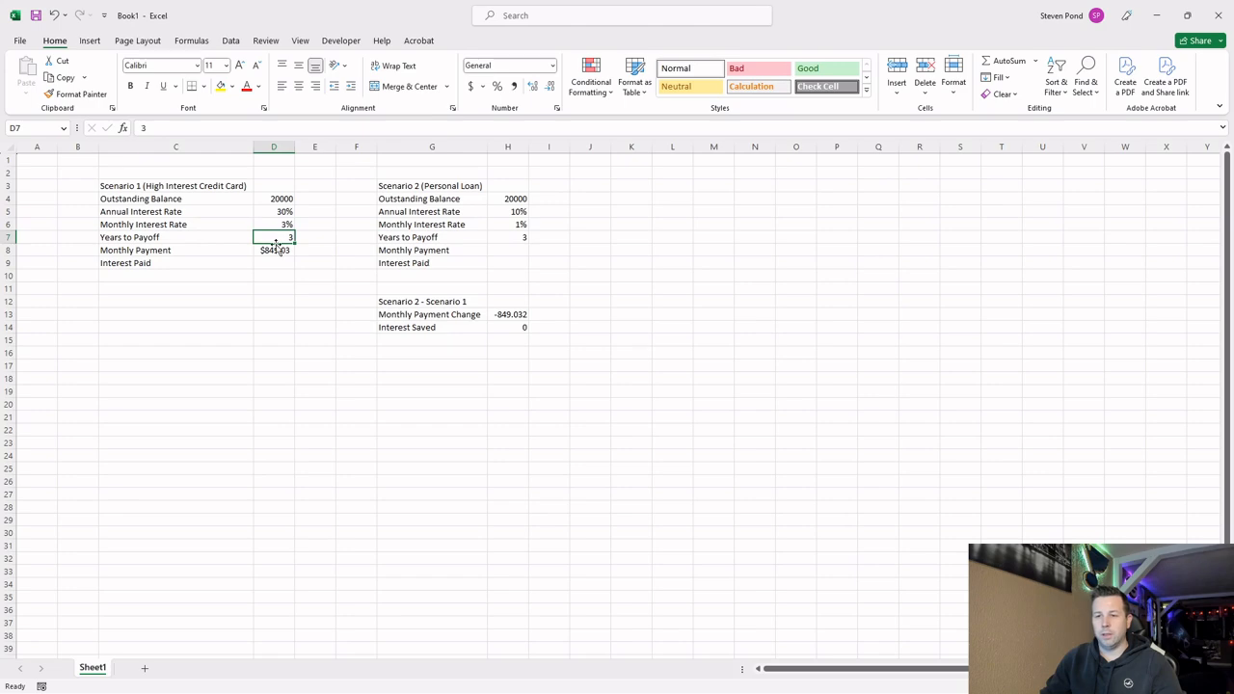
pyautogui.click(277, 250)
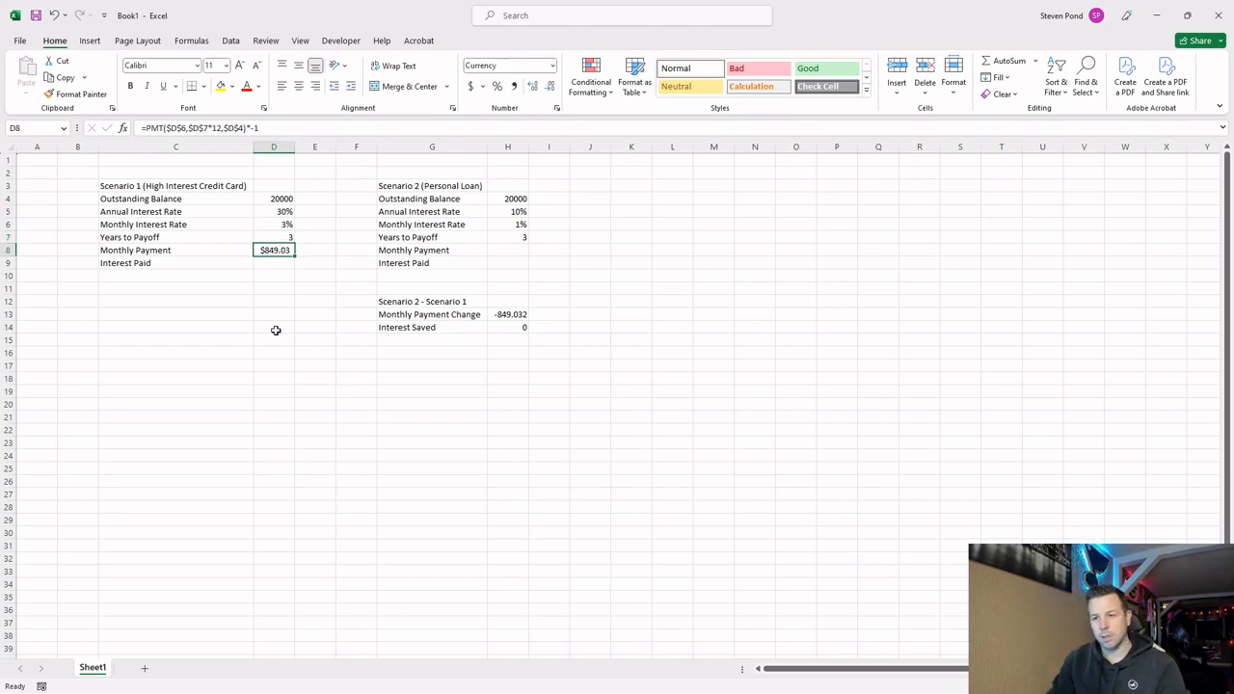
pyautogui.press('Down')
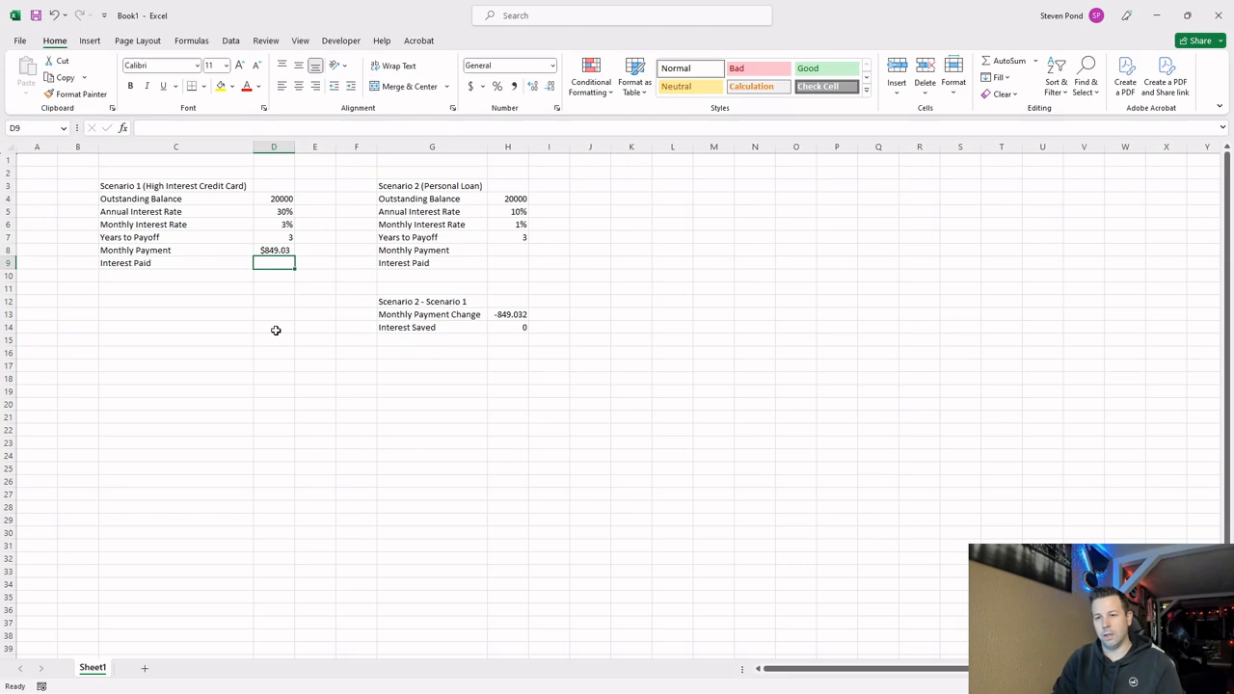
pyautogui.write('=')
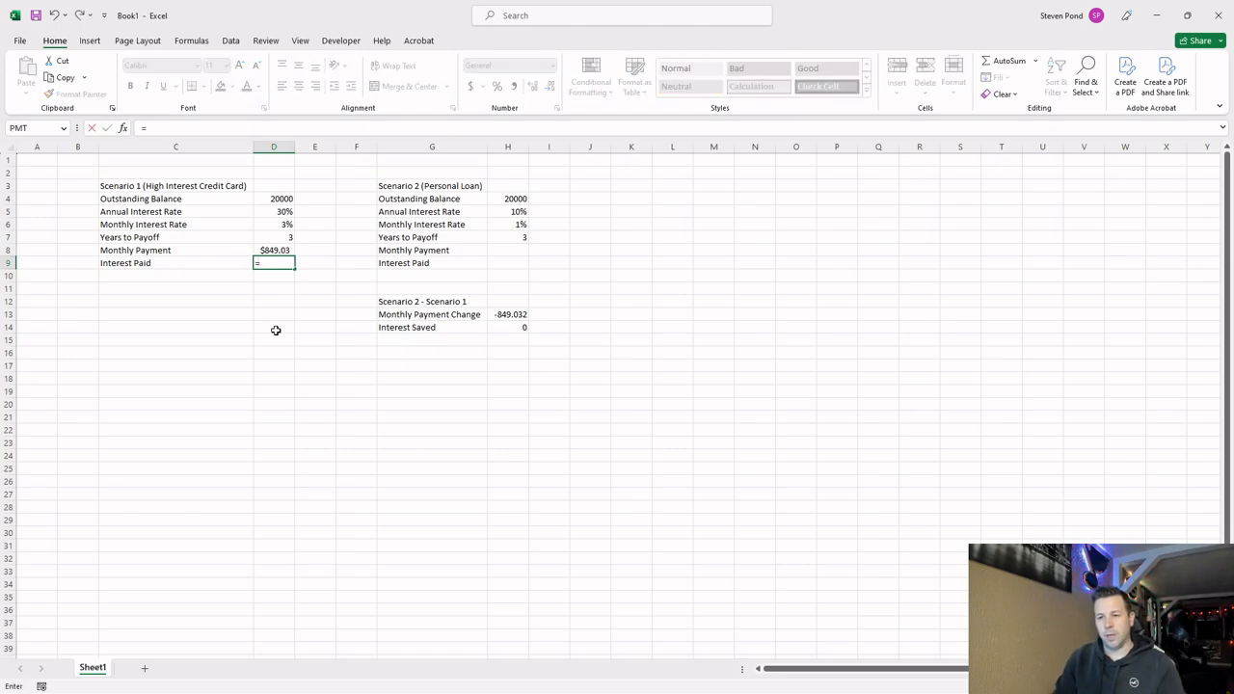
pyautogui.press('Escape')
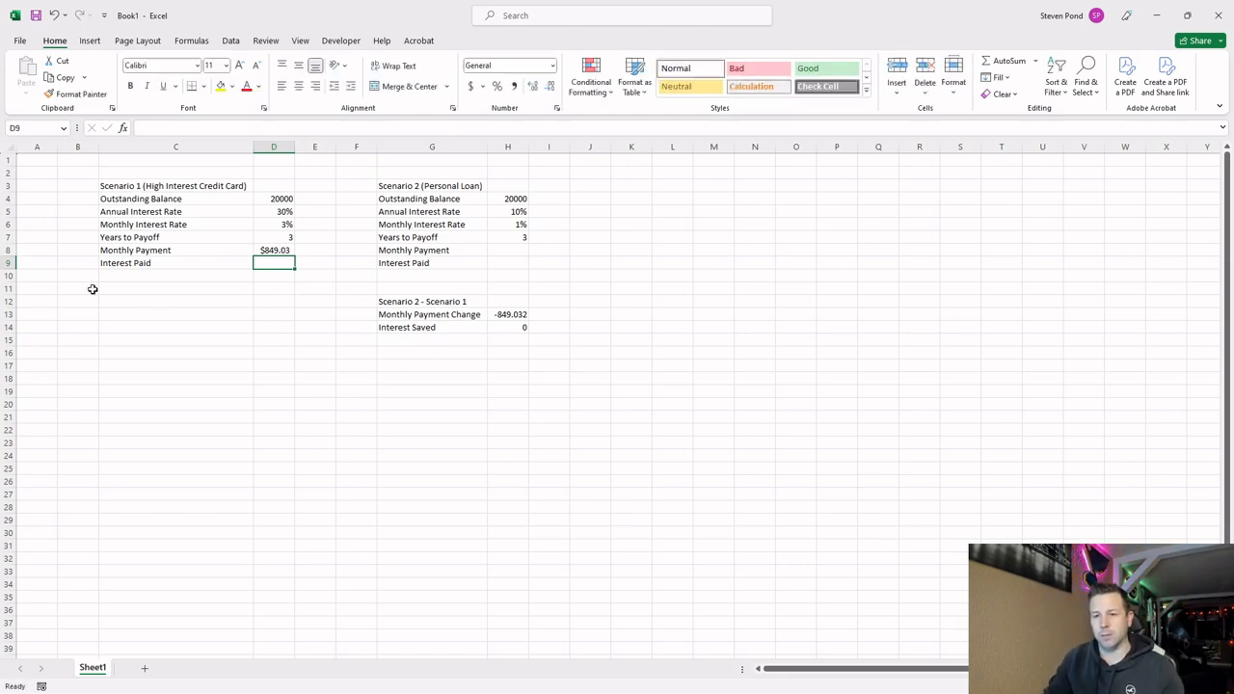
# Move the Interest Paid labels of both scenarios down one row, to C10 and G10.
pyautogui.click(164, 264)
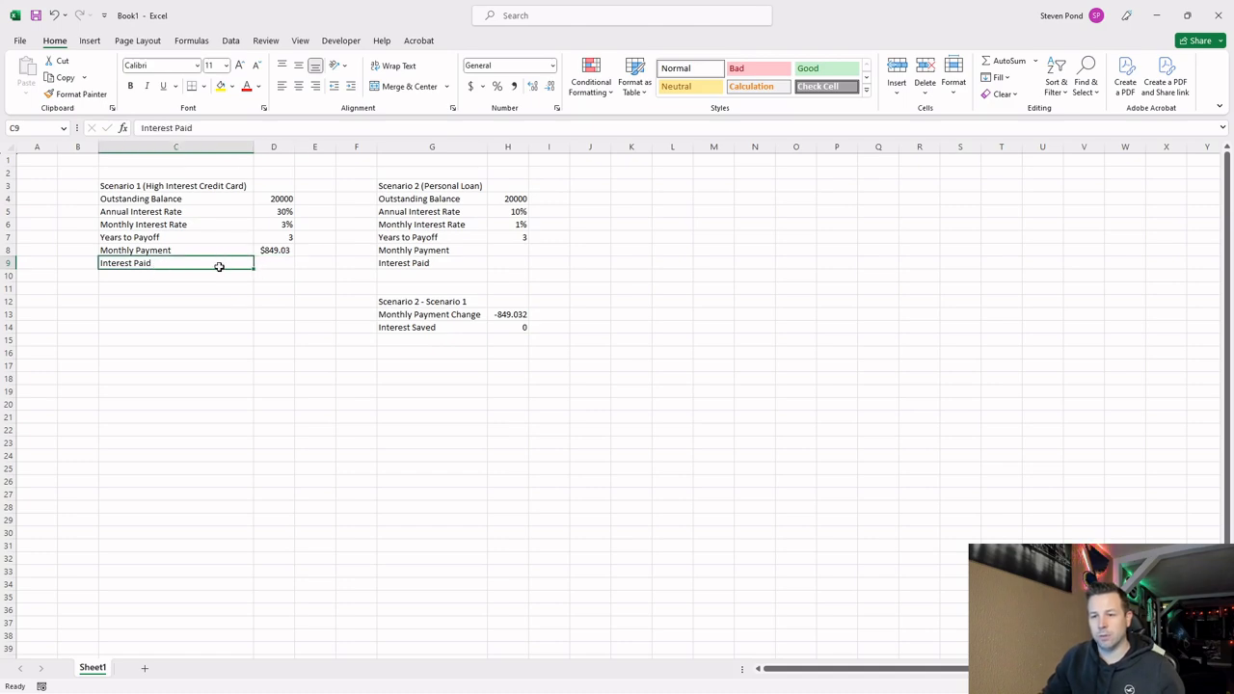
pyautogui.moveTo(221, 268); pyautogui.dragTo(225, 275)
pyautogui.click(411, 263)
pyautogui.moveTo(414, 269); pyautogui.dragTo(427, 280)
# Add a "Total Payback Amount" label in C9 below Monthly Payment in Scenario 1.
pyautogui.click(164, 262)
pyautogui.write('Total')
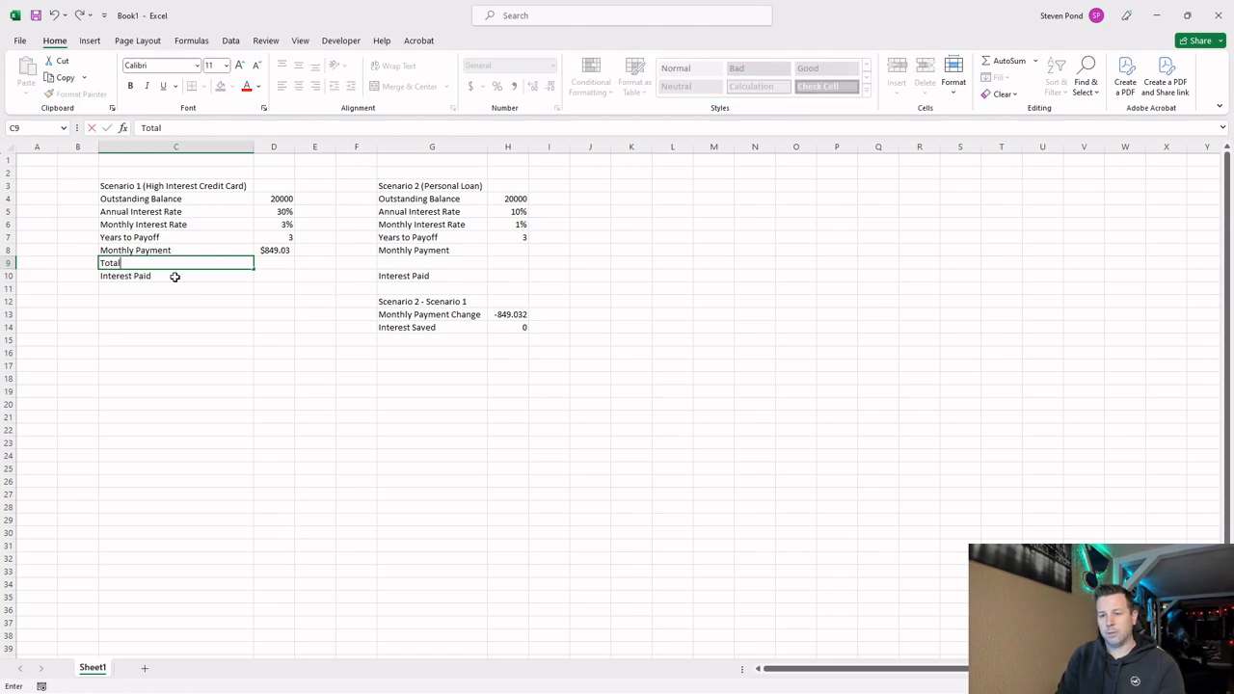
pyautogui.write(' Payback Amount')
pyautogui.press('Return')
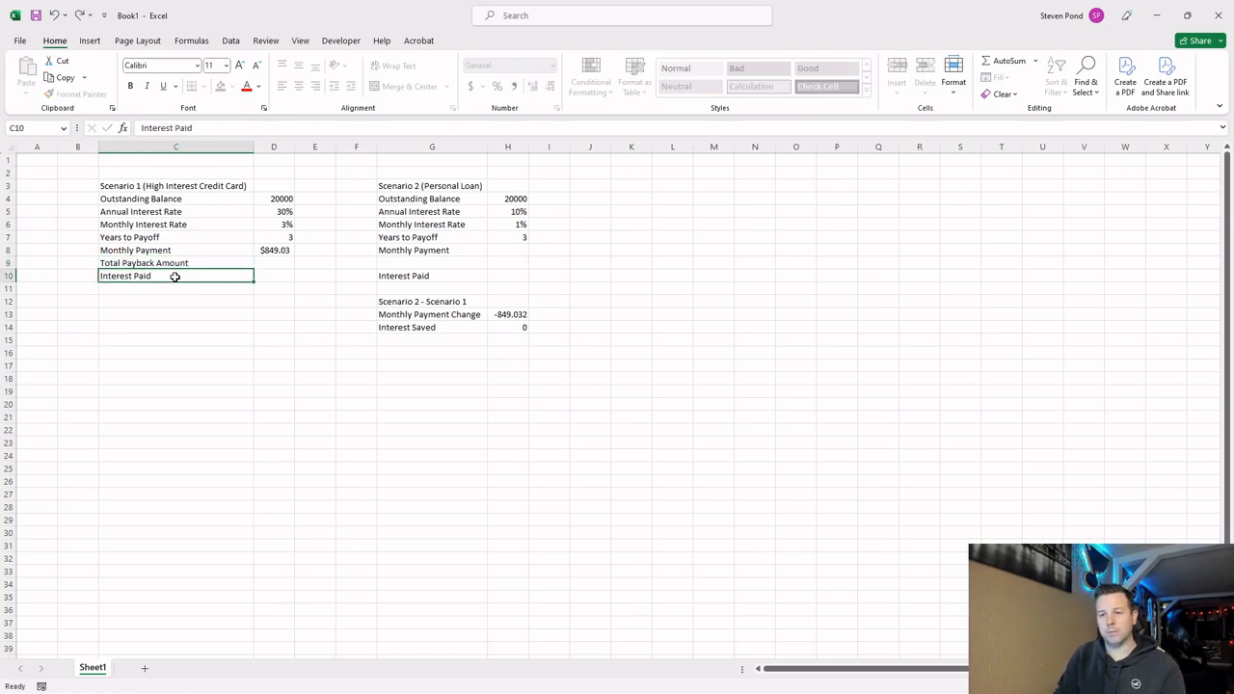
# Calculate the Scenario 1 Total Payback Amount in D9 with the formula =D8*(D7*12).
pyautogui.press('Up')
pyautogui.press('Right')
pyautogui.write('=')
pyautogui.press('Up')
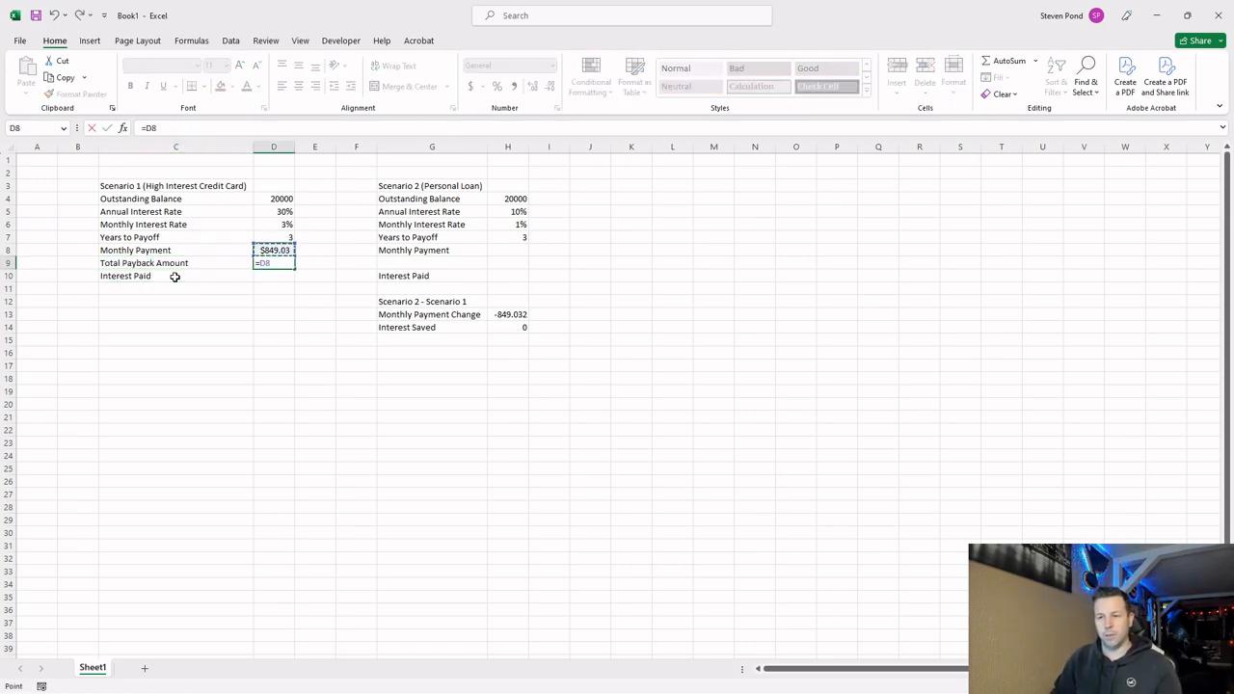
pyautogui.write('*(')
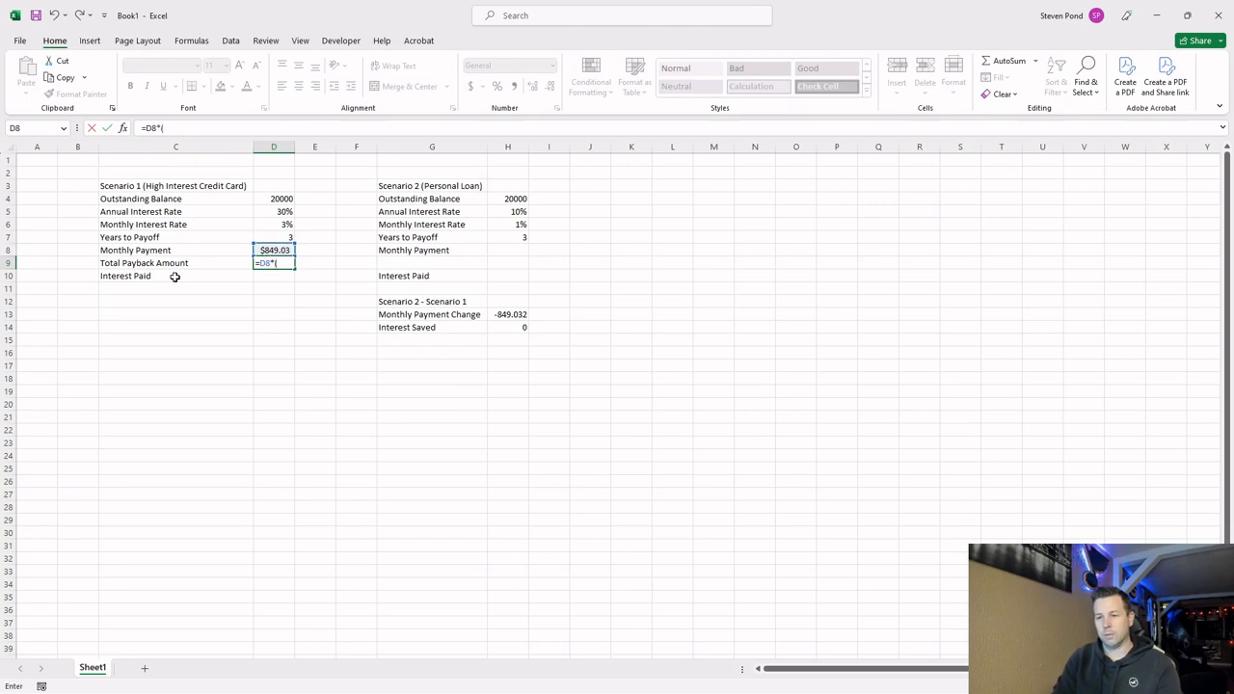
pyautogui.click(284, 237)
pyautogui.write('*')
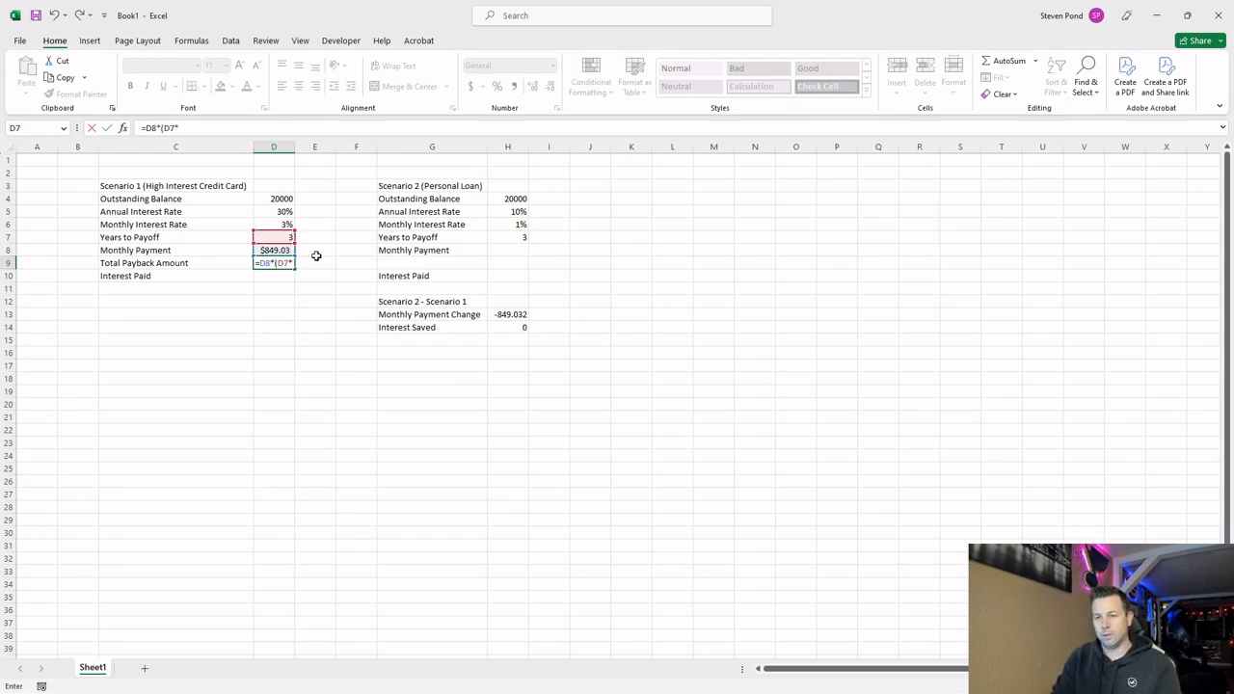
pyautogui.write('12)')
pyautogui.press('Return')
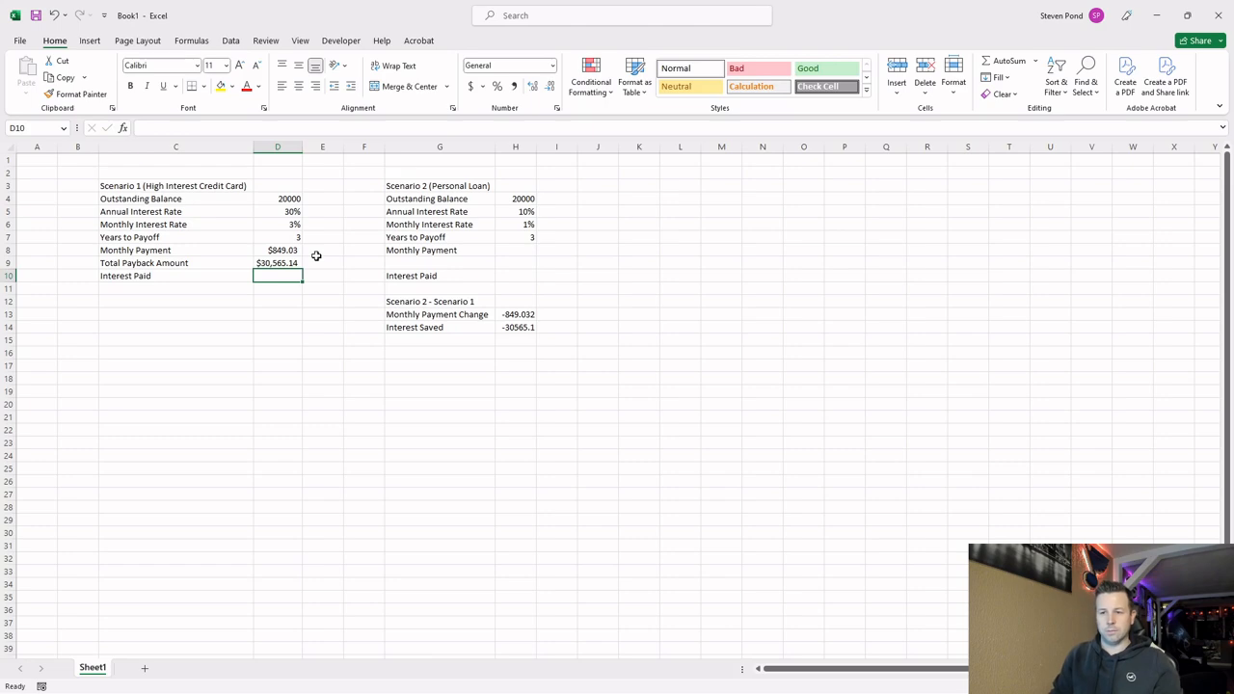
# Calculate the Scenario 1 Interest Paid in D10 with the formula =D9-D4.
pyautogui.click(279, 263)
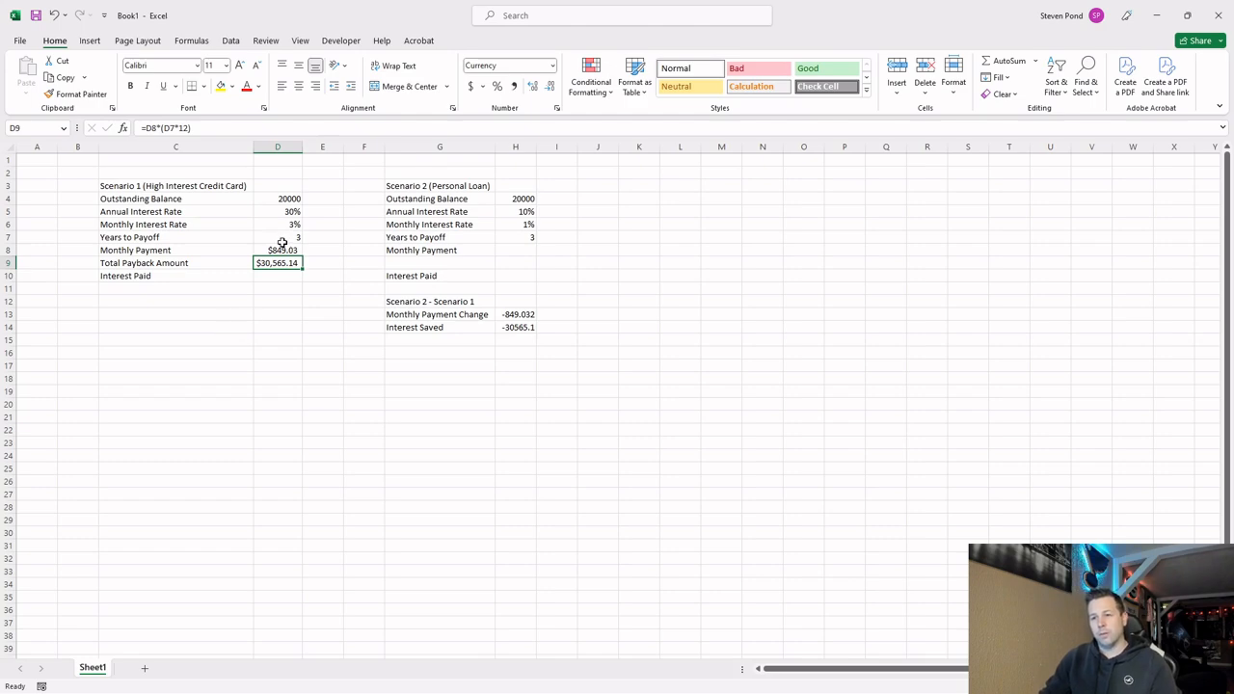
pyautogui.click(289, 198)
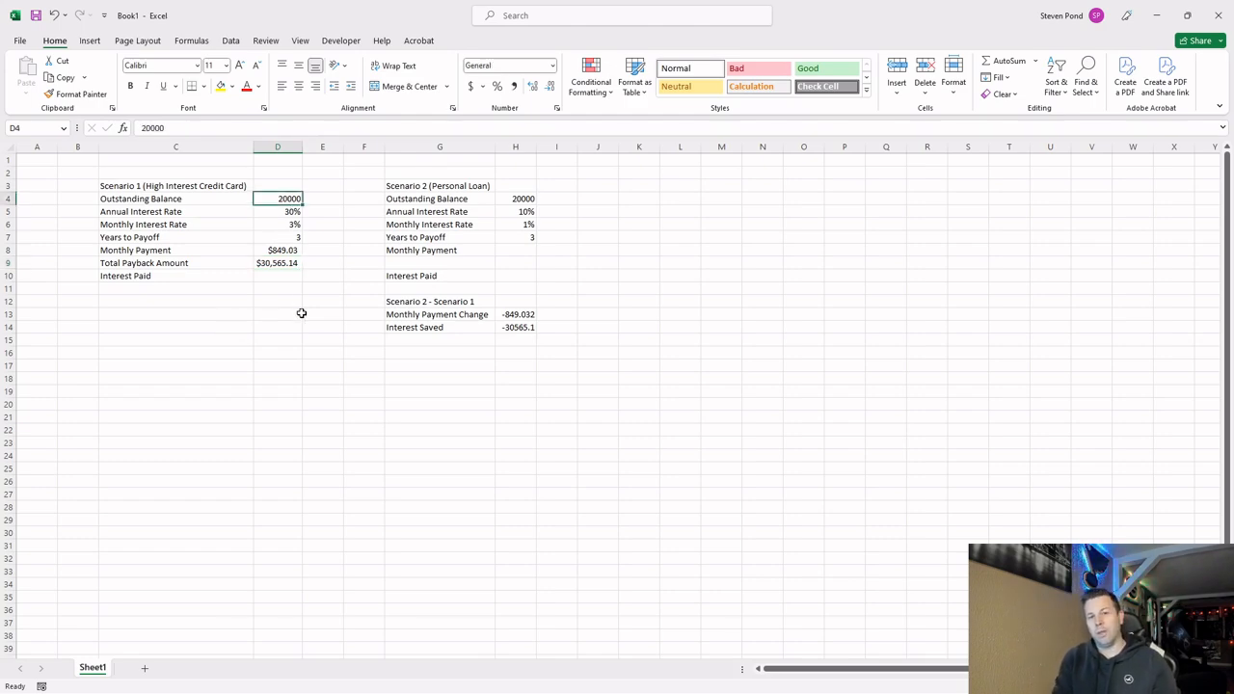
pyautogui.click(288, 277)
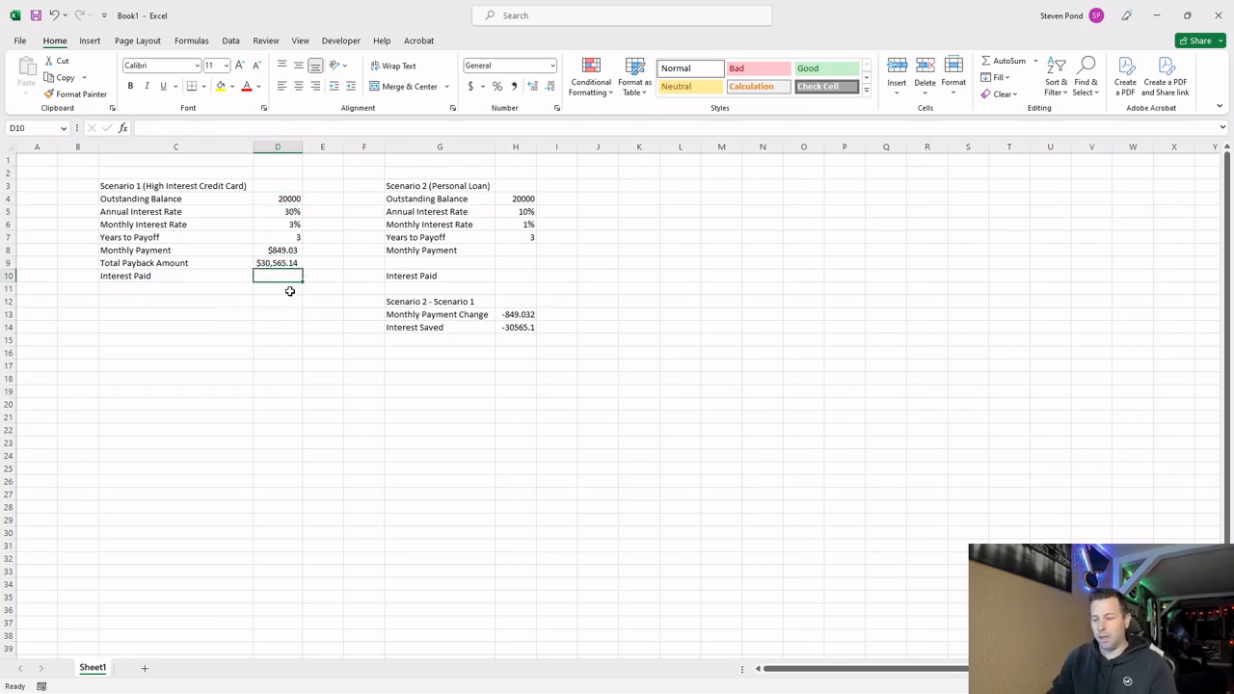
pyautogui.write('=D9-')
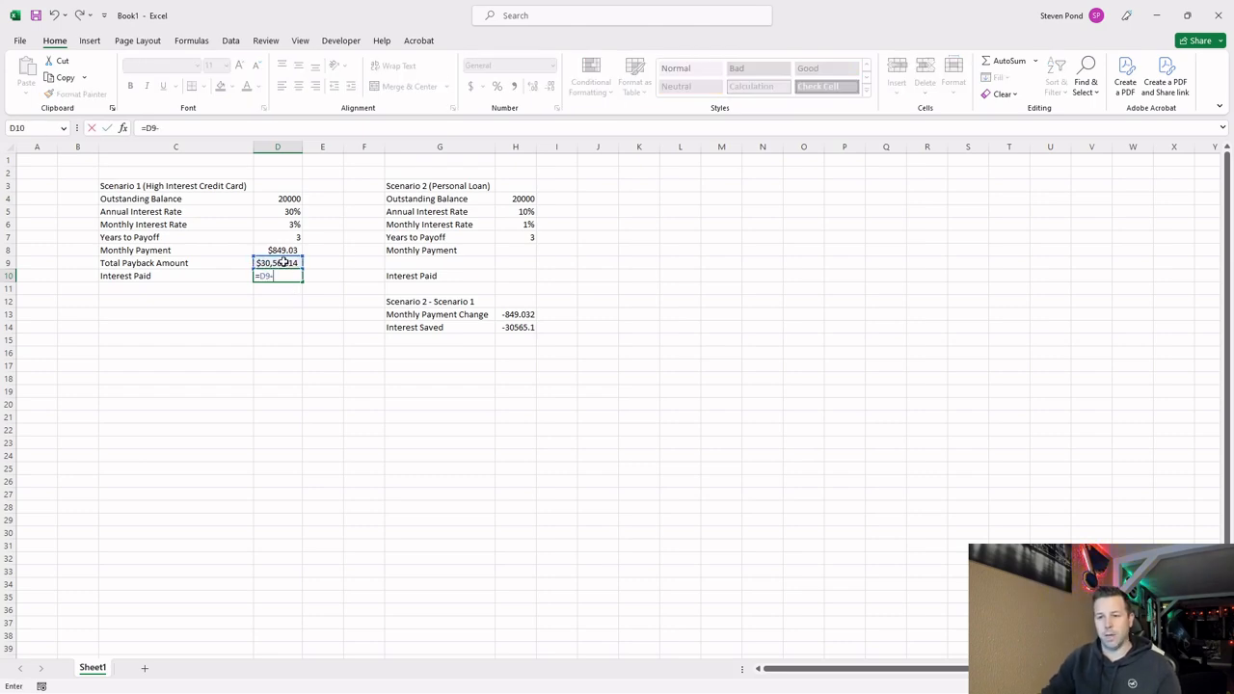
pyautogui.click(280, 198)
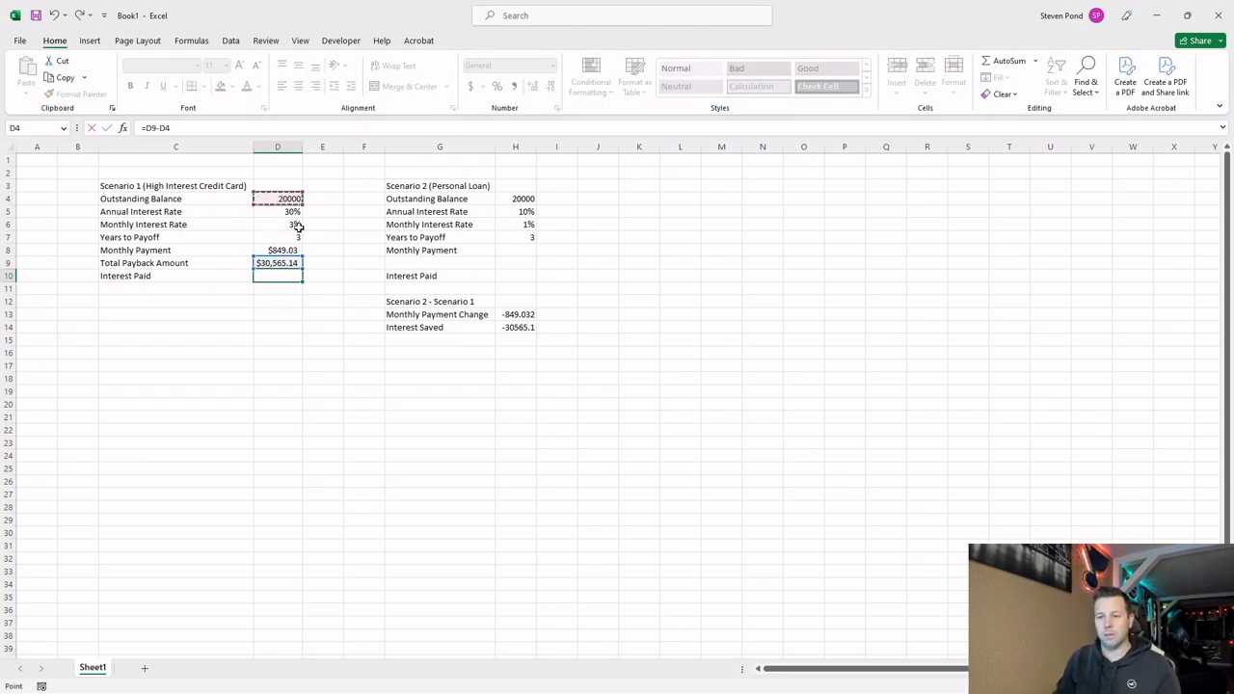
pyautogui.press('Return')
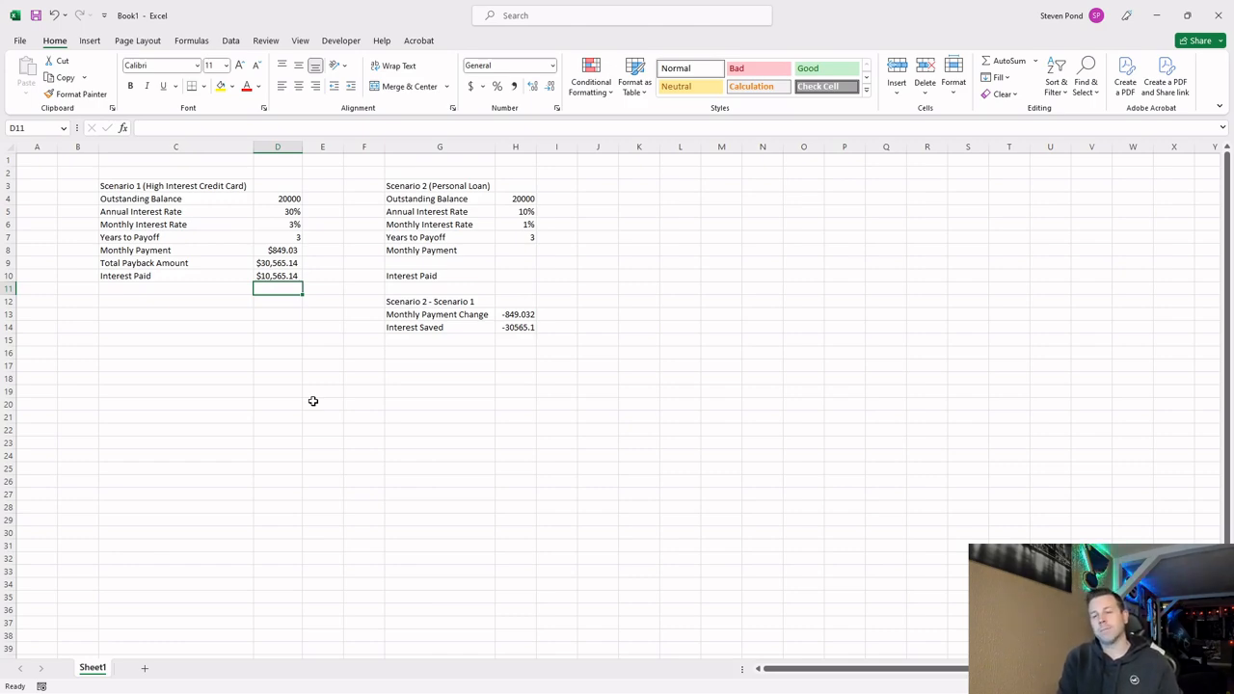
pyautogui.click(288, 212)
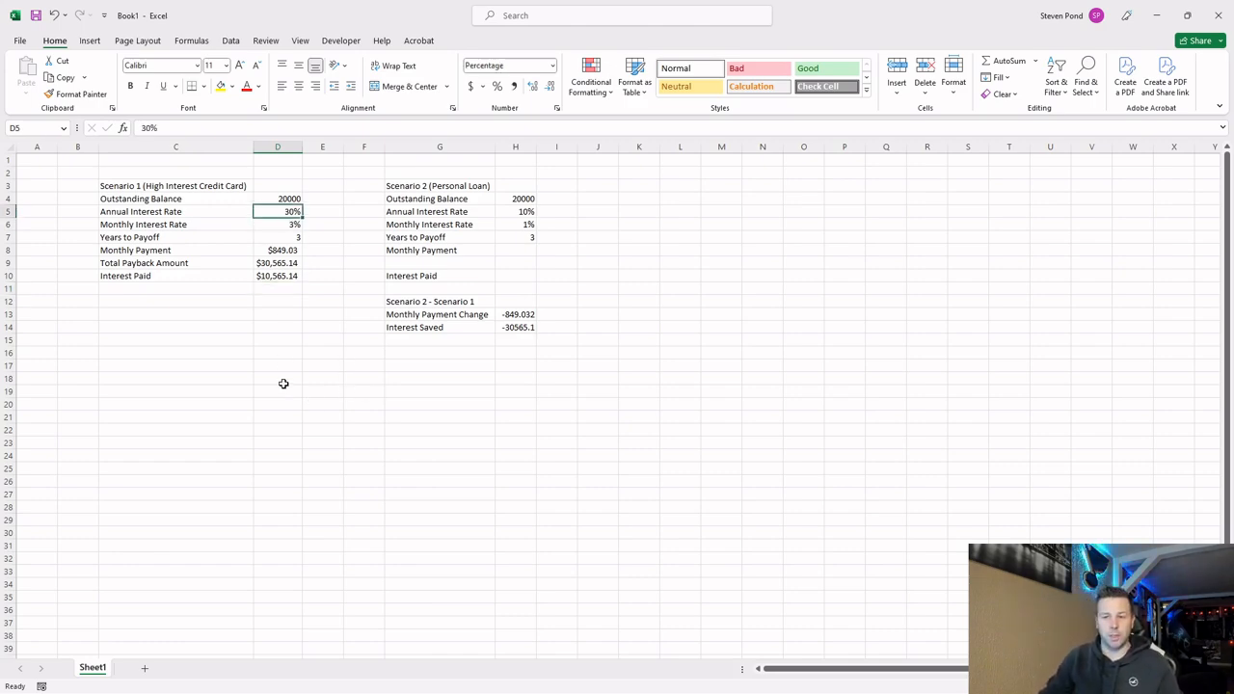
pyautogui.click(270, 225)
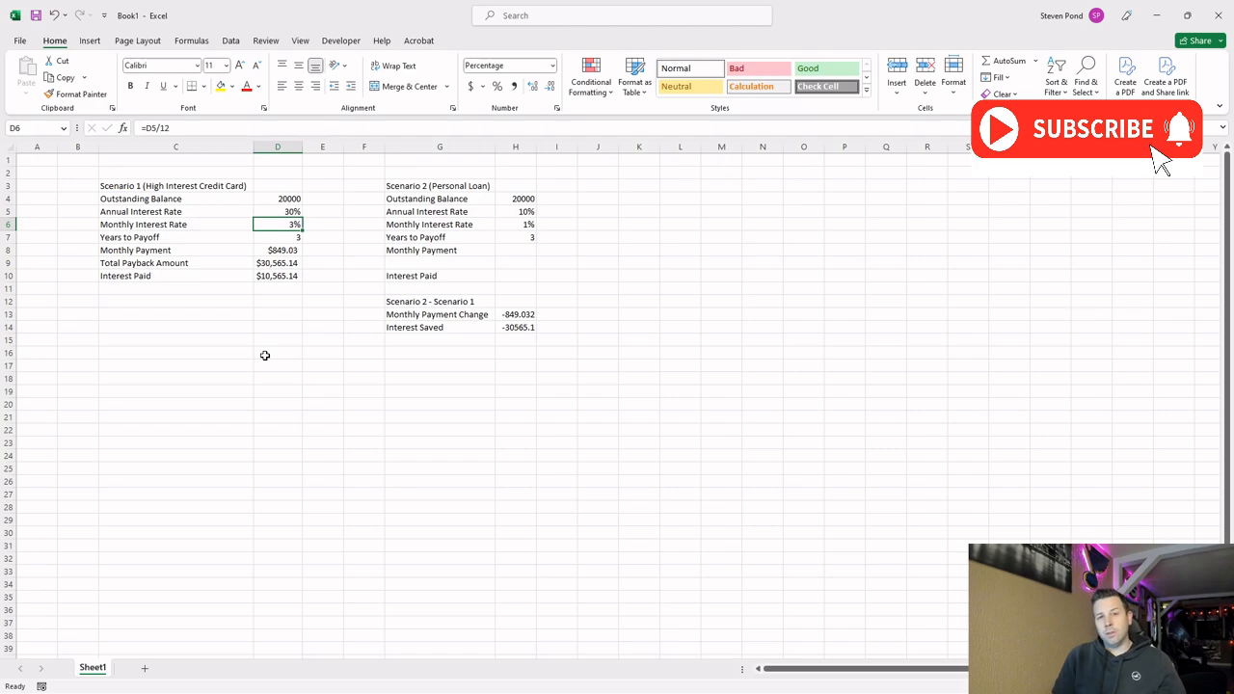
pyautogui.click(497, 214)
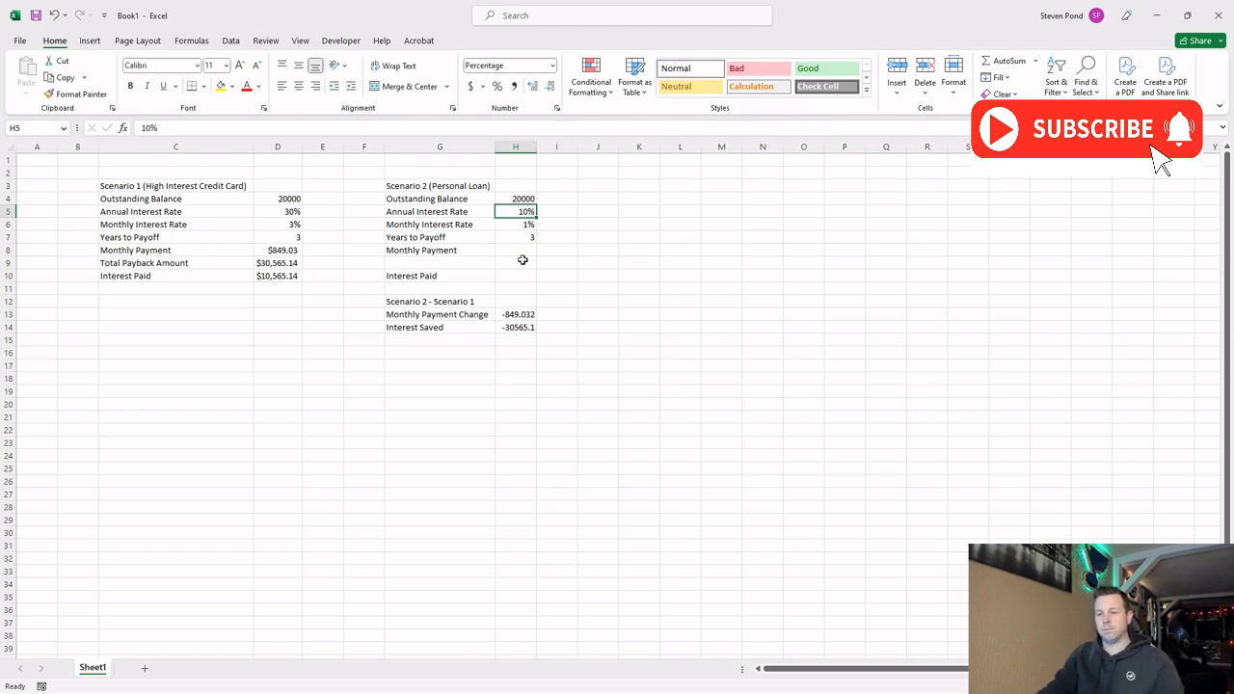
# Add a "Total Payback Amount" label in G9 below Monthly Payment in Scenario 2.
pyautogui.click(474, 262)
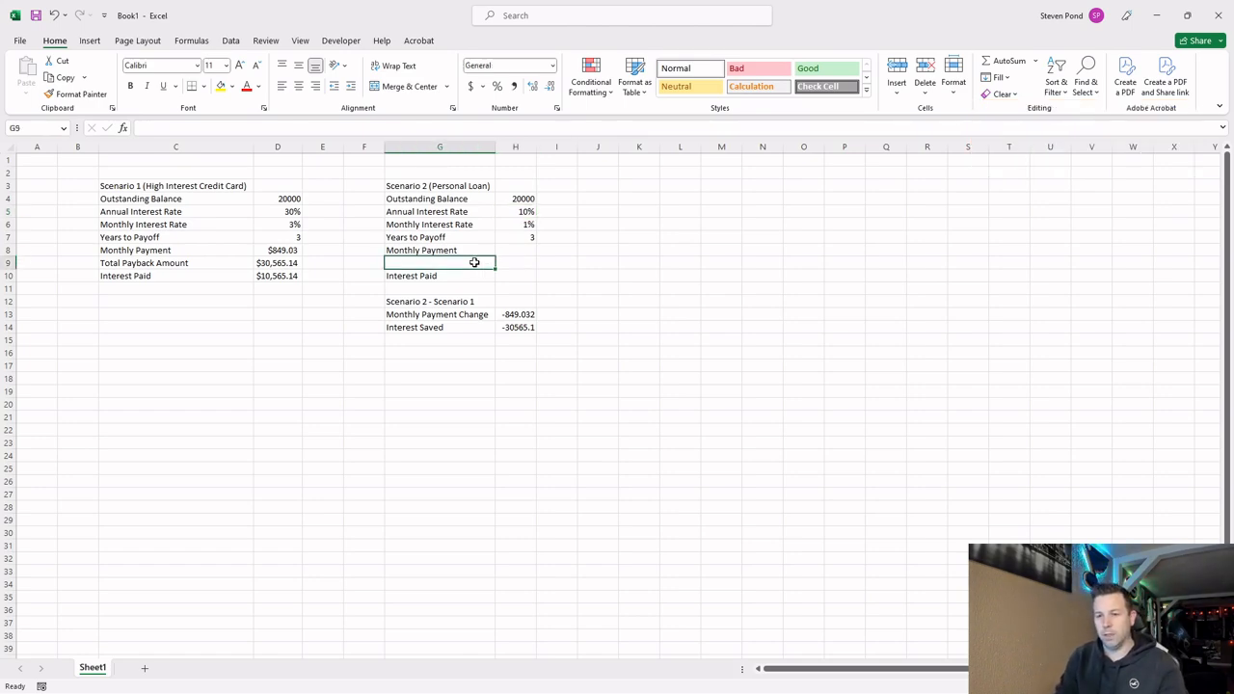
pyautogui.write('Total')
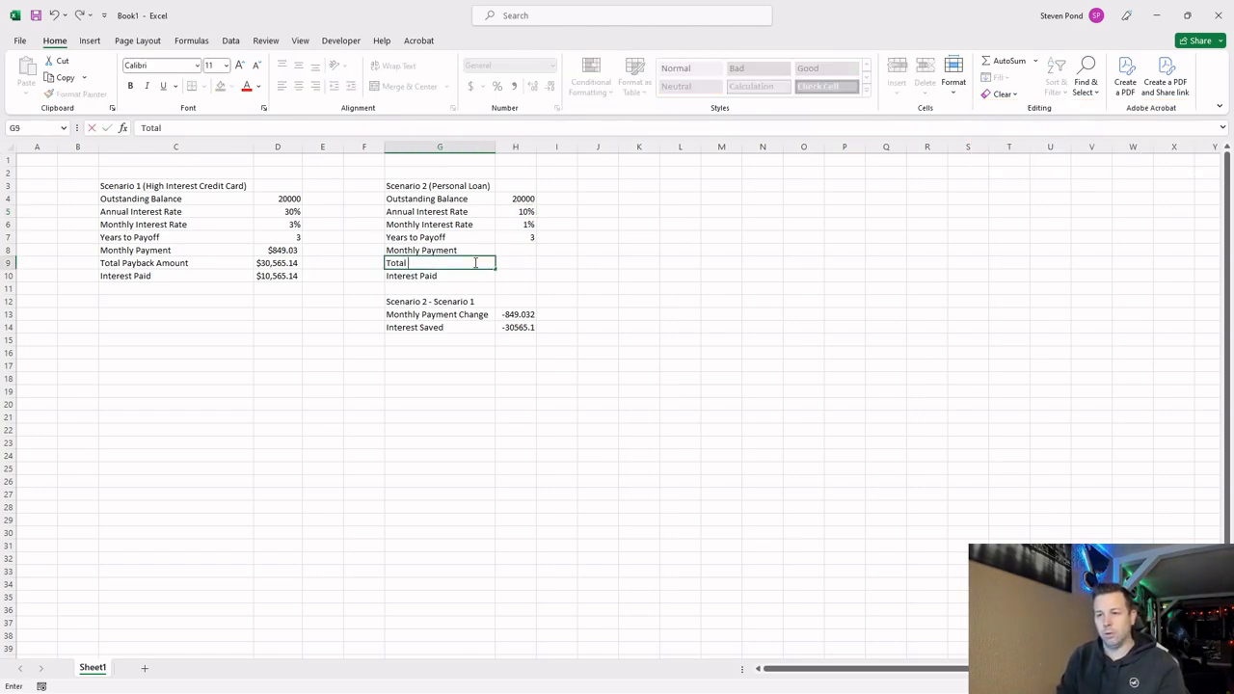
pyautogui.write(' Payback Amount')
pyautogui.press('Tab')
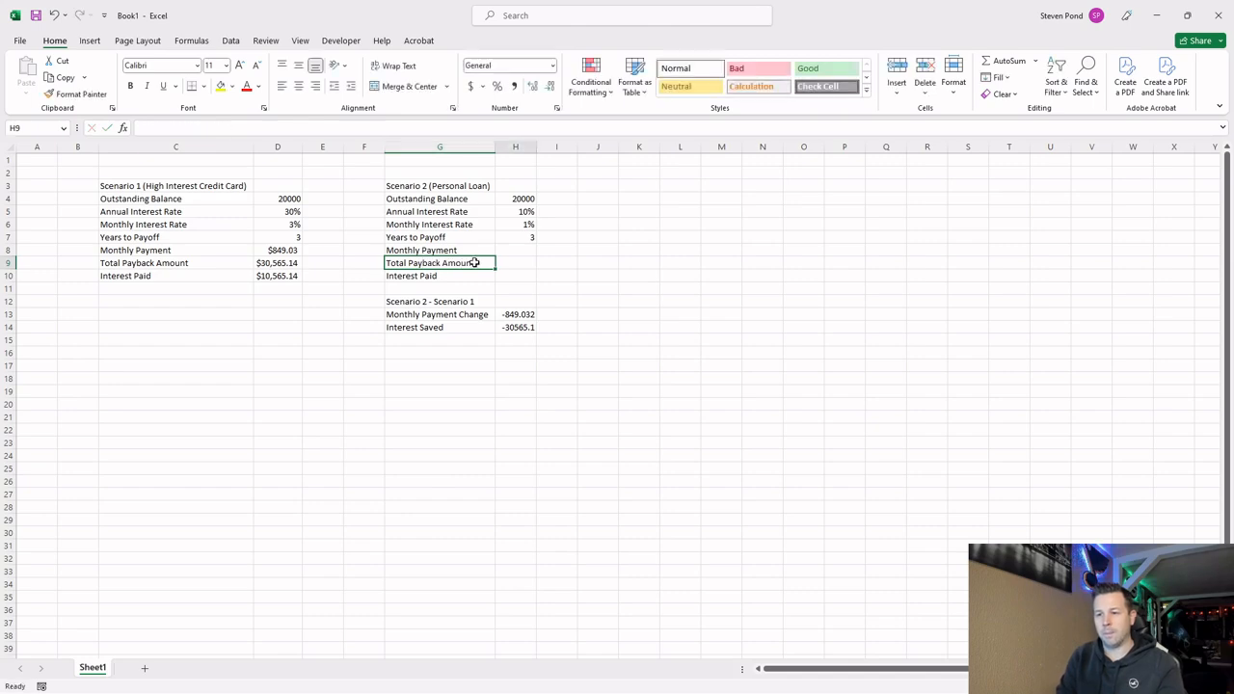
# Calculate the Scenario 2 Total Payback Amount in H9 with the formula =H8*(H7*12).
pyautogui.write('=')
pyautogui.press('Up')
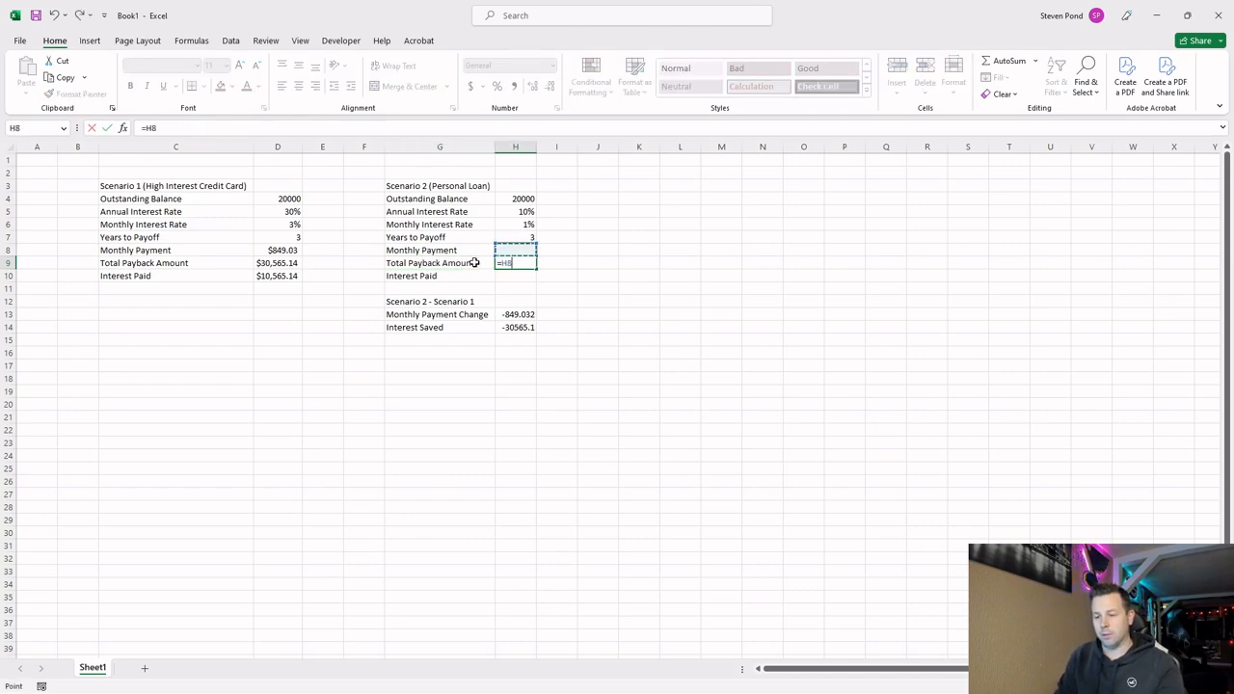
pyautogui.write('*(')
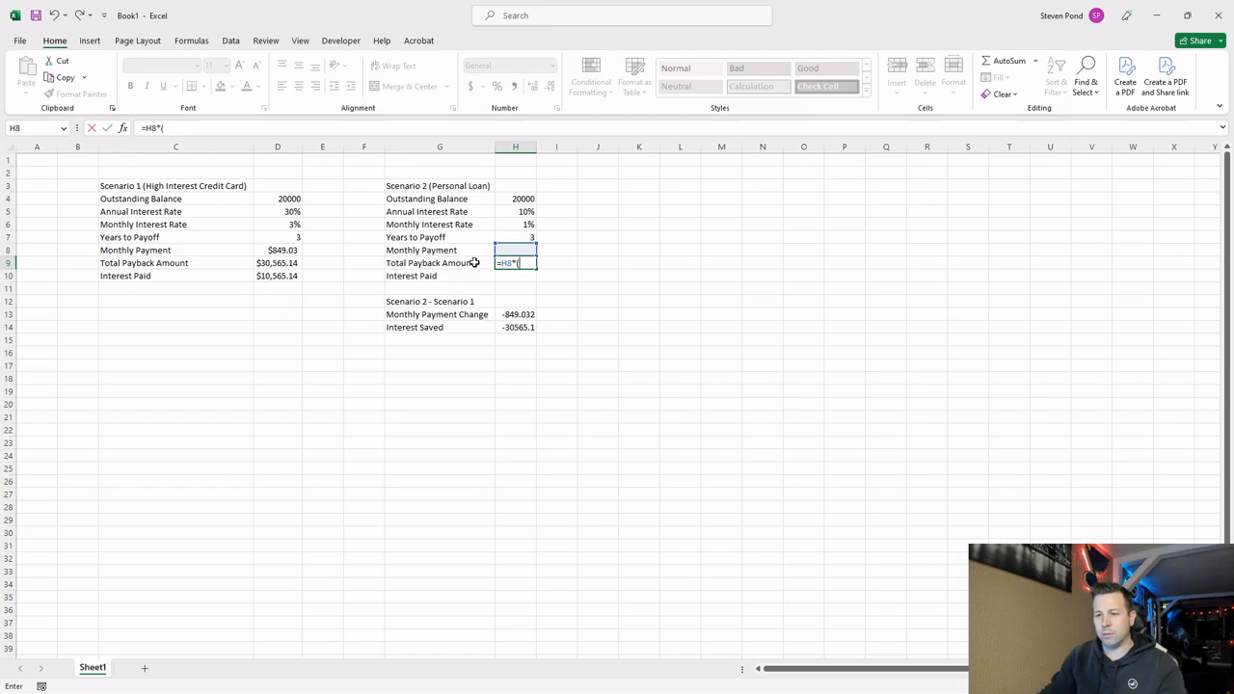
pyautogui.click(520, 236)
pyautogui.write('*12')
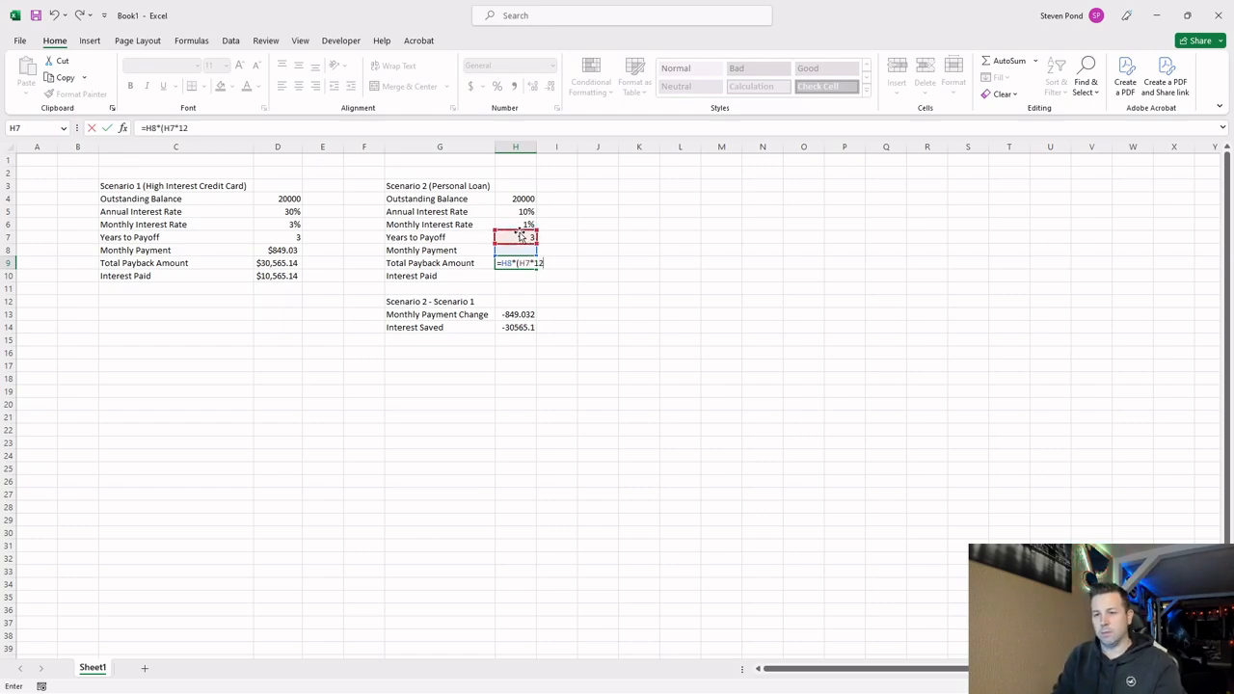
pyautogui.press('Return')
# Calculate the Scenario 2 Interest Paid in H10 by subtracting the outstanding balance H4 from the total payback H9.
pyautogui.press('Tab')
pyautogui.write('=')
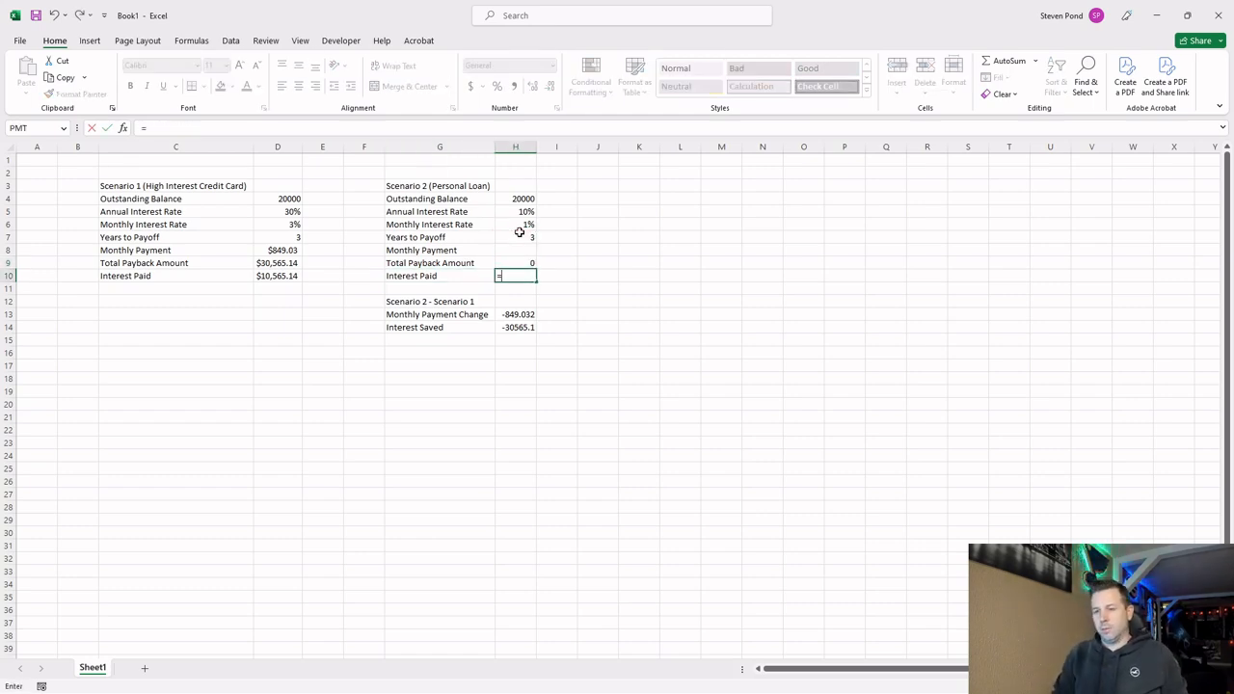
pyautogui.press('Up')
pyautogui.write('-')
pyautogui.press('Up')
pyautogui.press('Up')
pyautogui.press('Up')
pyautogui.press('Up')
pyautogui.press('Up')
pyautogui.press('Up')
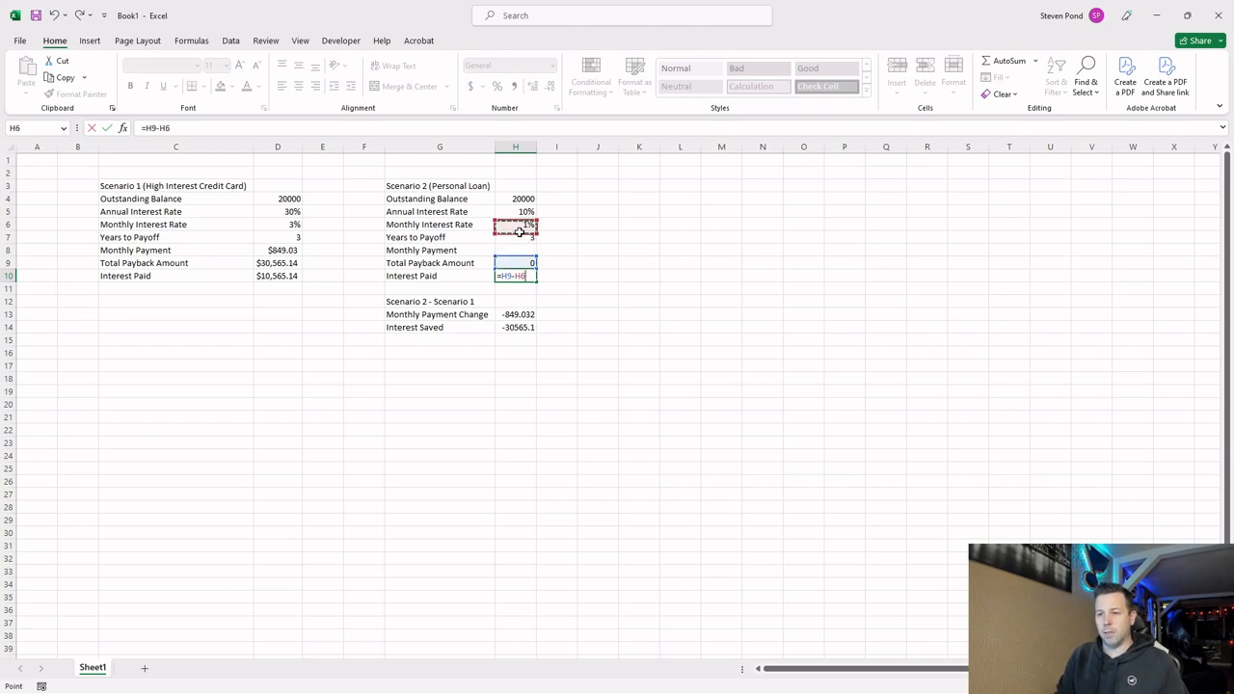
pyautogui.press('Return')
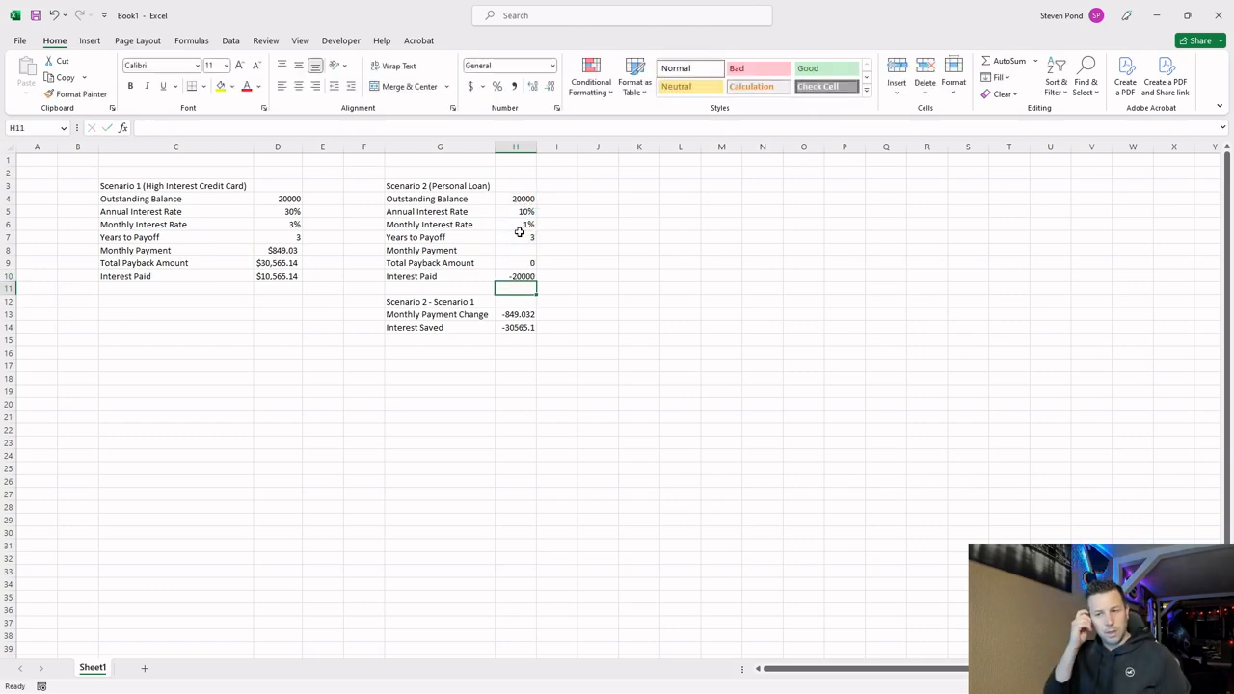
# Start a PMT function in the Scenario 2 Monthly Payment cell H8 with $H$6 as its Rate.
pyautogui.click(530, 248)
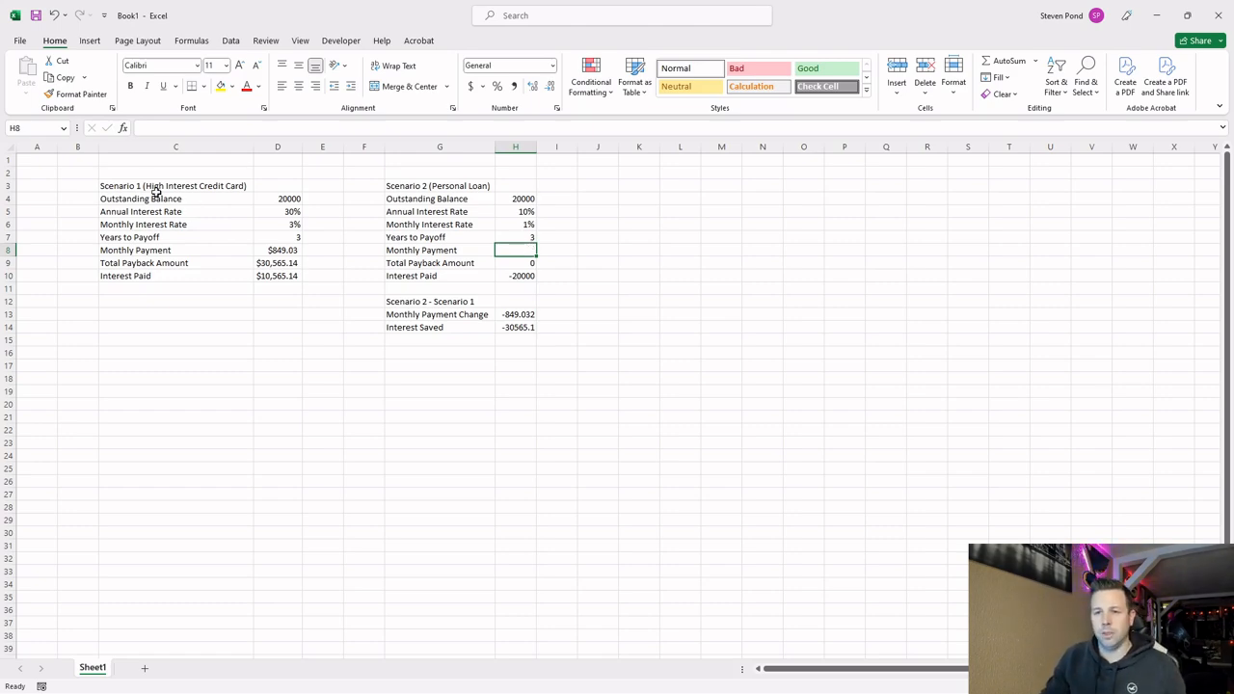
pyautogui.click(123, 131)
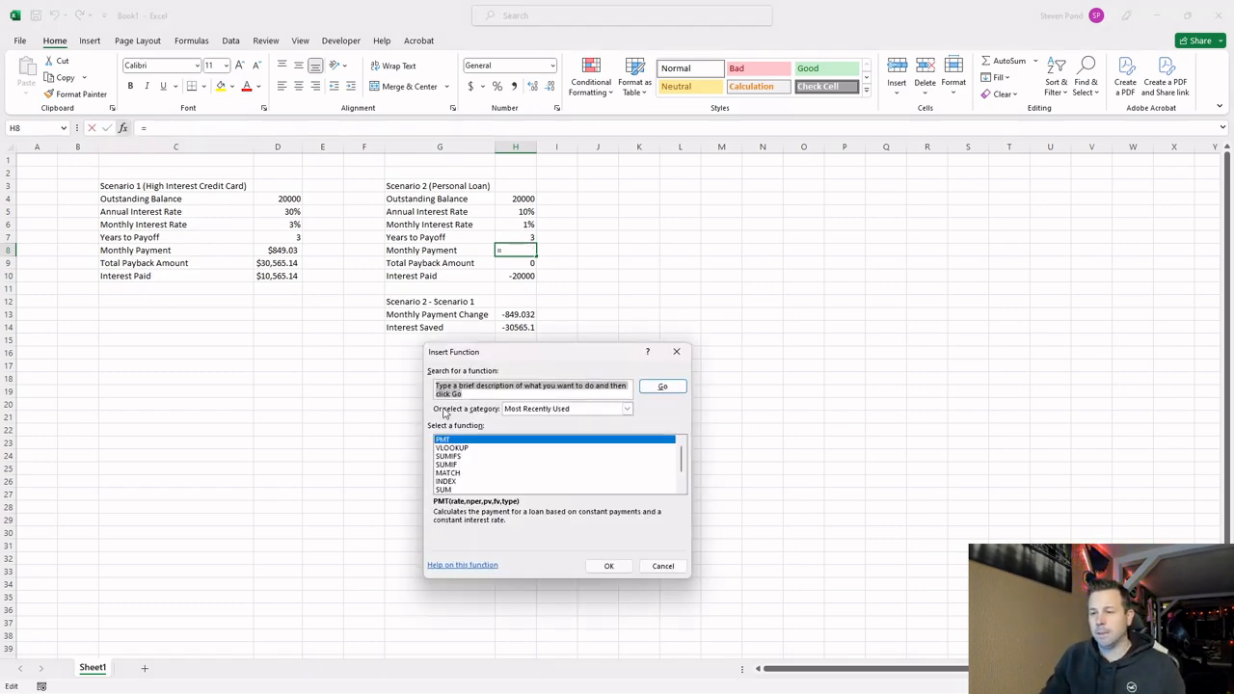
pyautogui.doubleClick(460, 441)
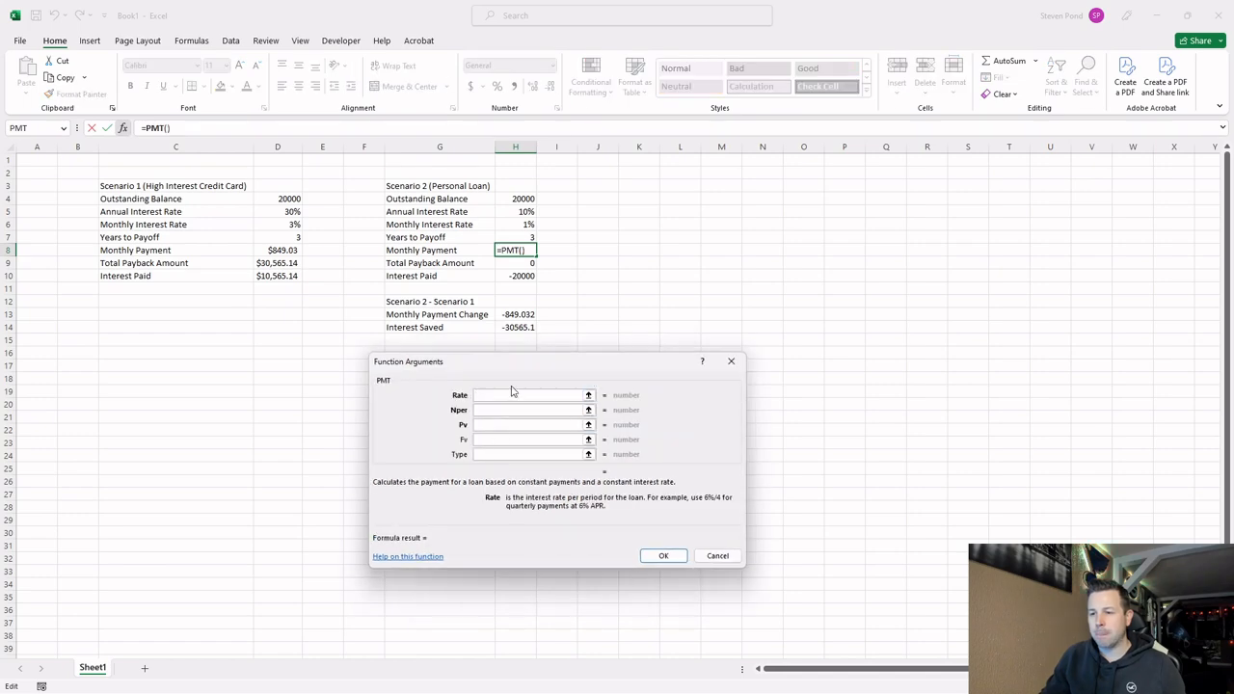
pyautogui.click(525, 225)
pyautogui.press('F4')
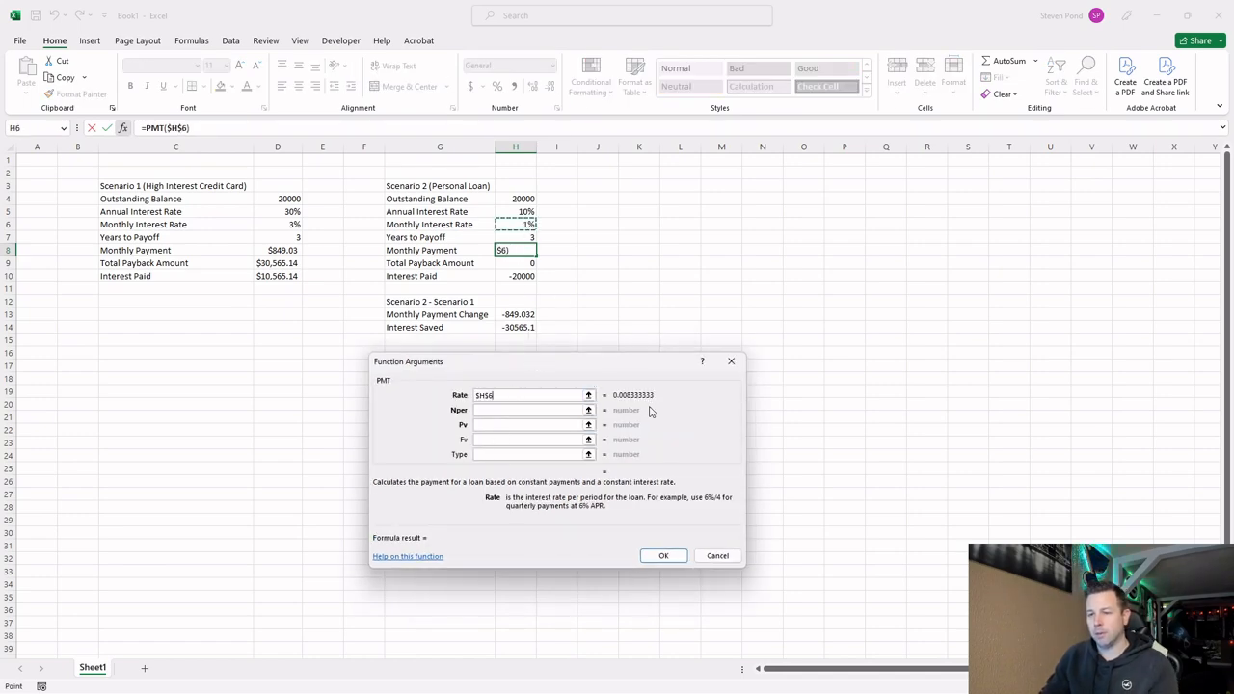
# Set the PMT function's Nper to $H$7*12 and Pv to $H$4, and insert it into H8.
pyautogui.click(535, 410)
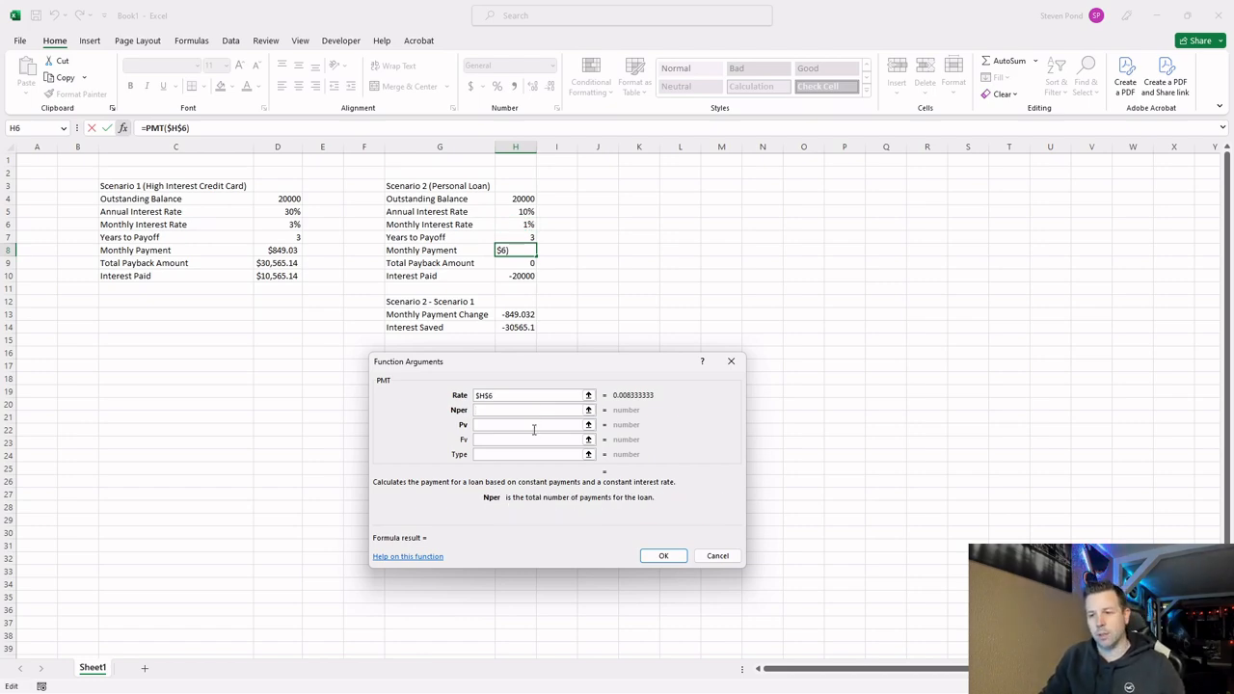
pyautogui.click(514, 235)
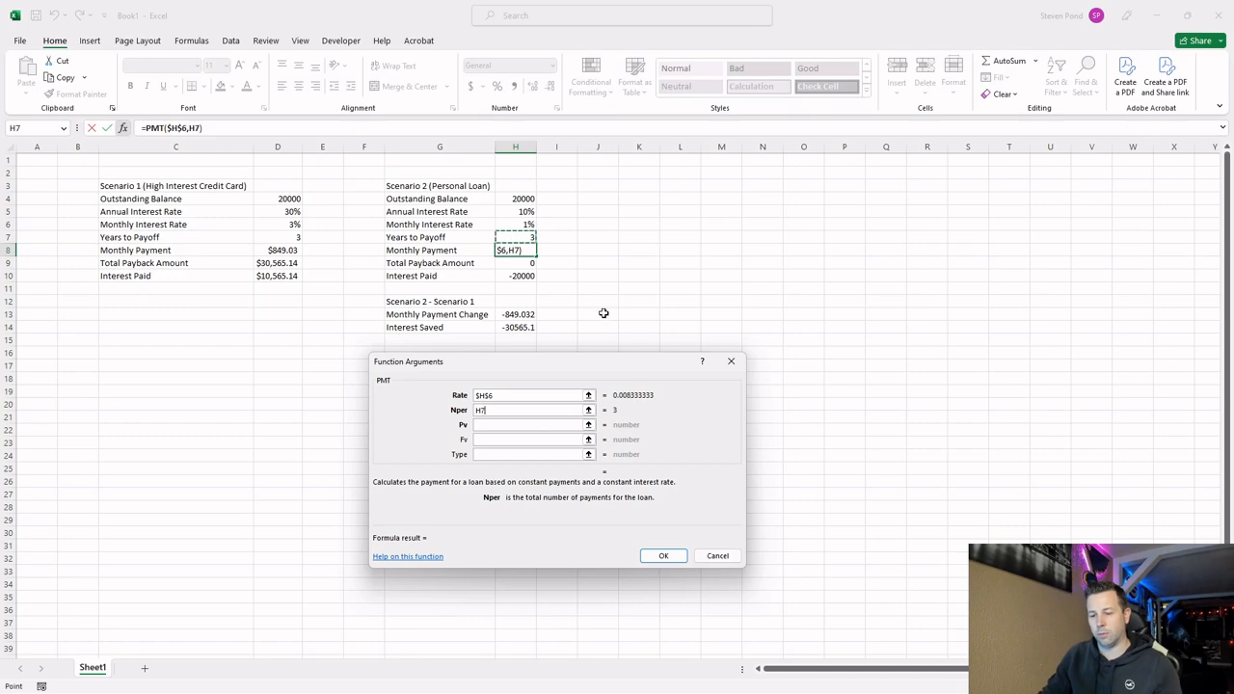
pyautogui.press('F4')
pyautogui.write('*12')
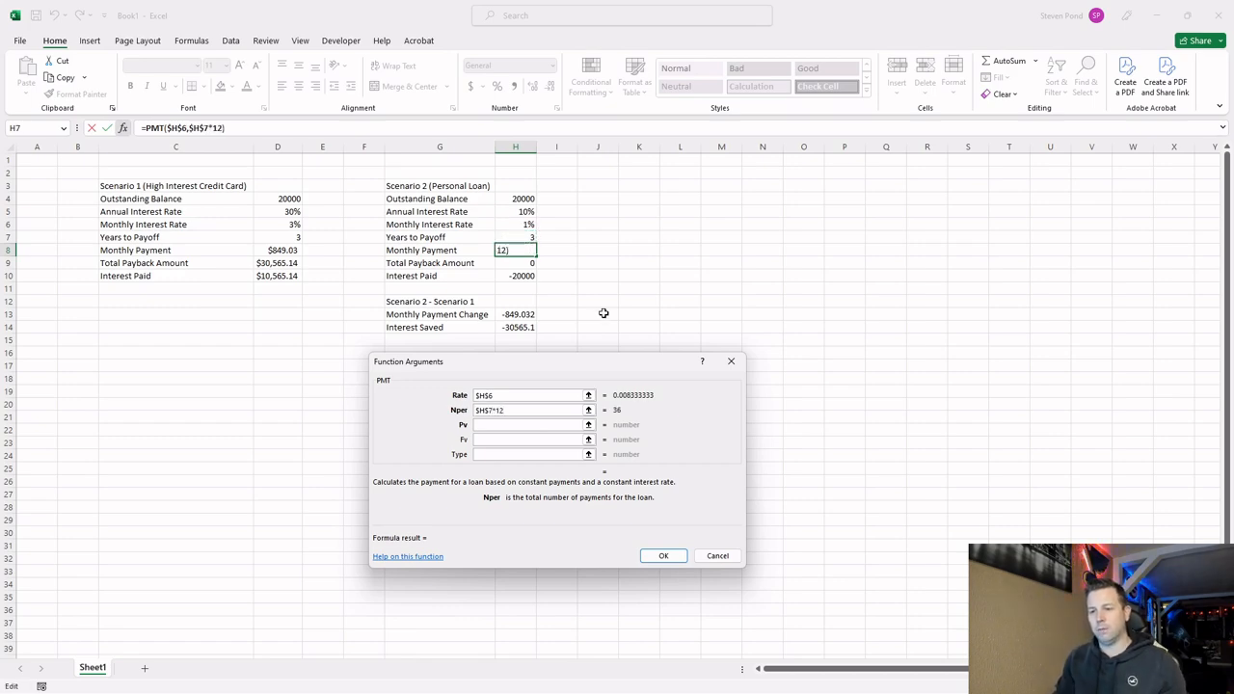
pyautogui.click(502, 423)
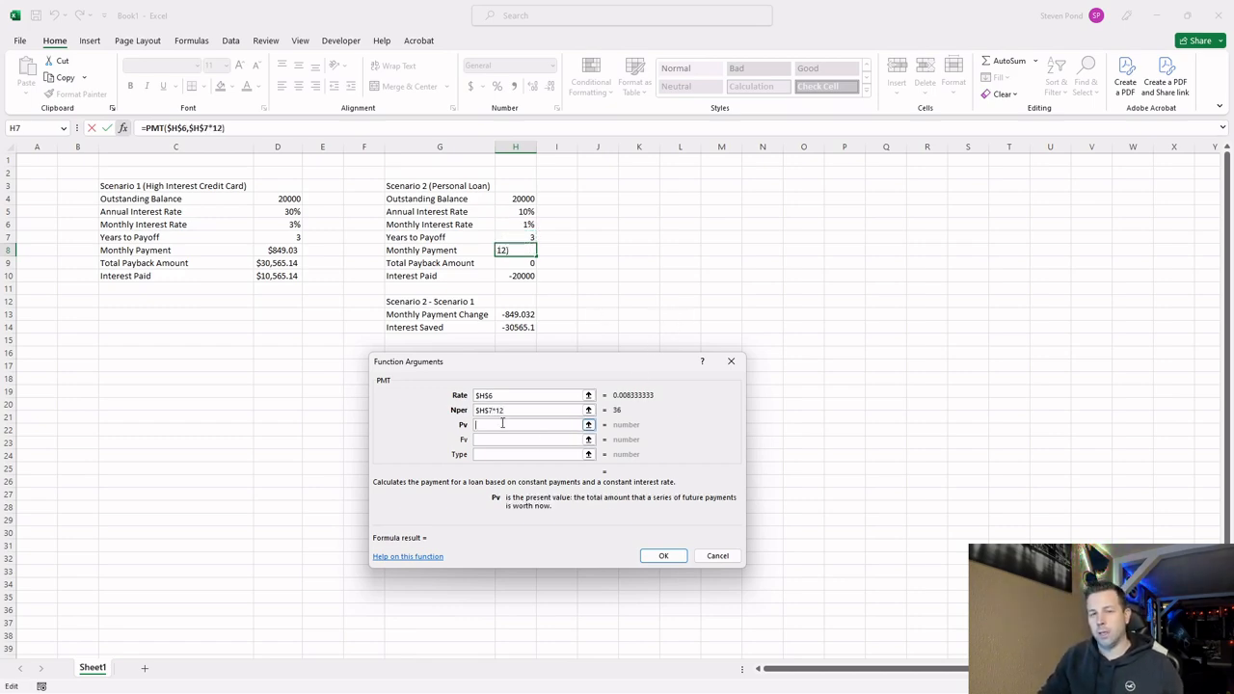
pyautogui.click(521, 197)
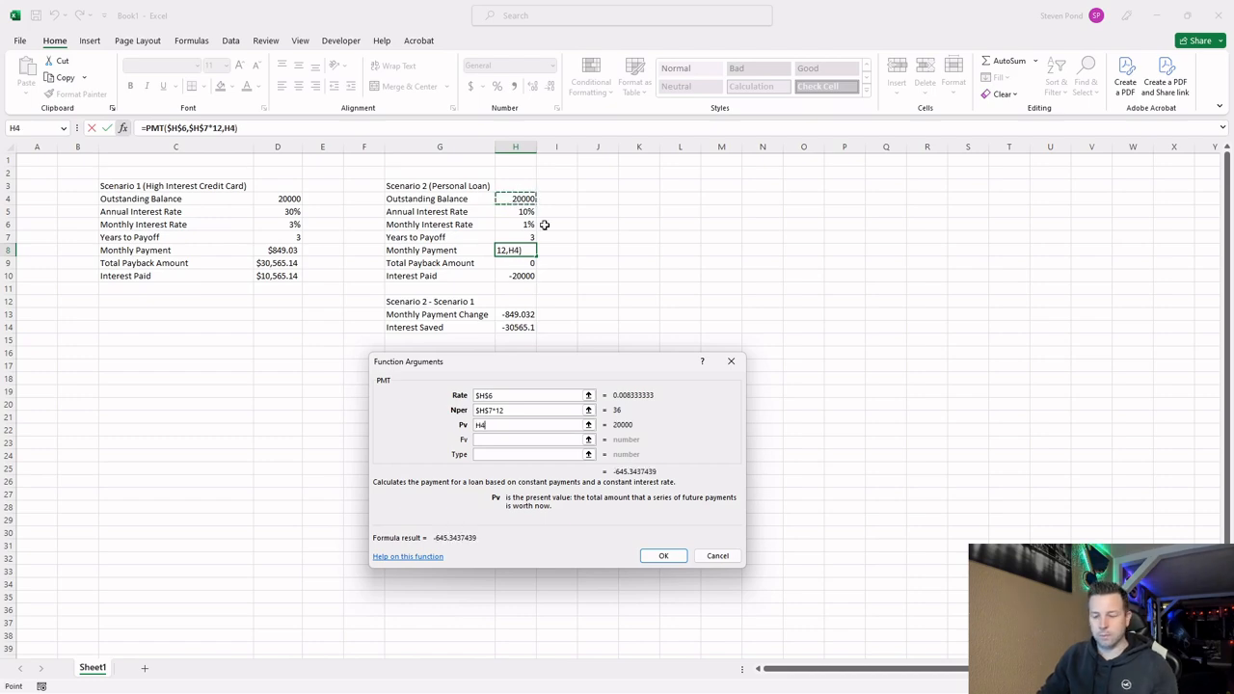
pyautogui.press('F4')
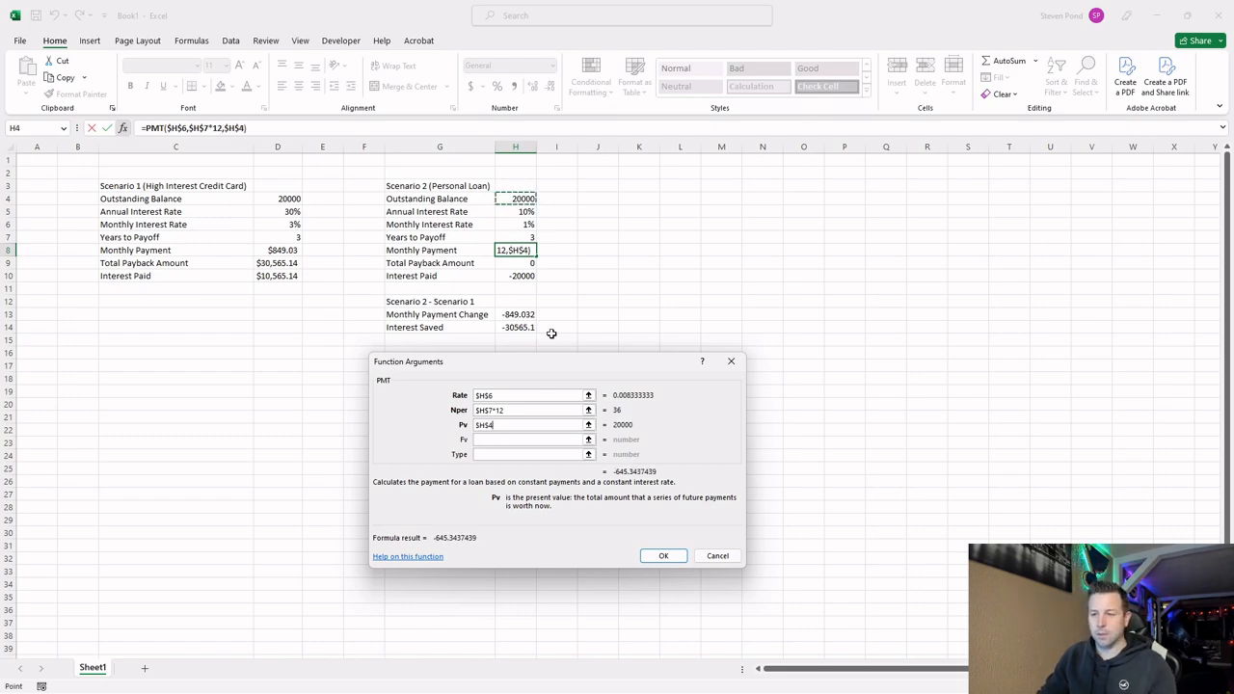
pyautogui.click(664, 557)
# Append *-1 to the PMT formula in H8 to make the Scenario 2 monthly payment positive.
pyautogui.click(262, 127)
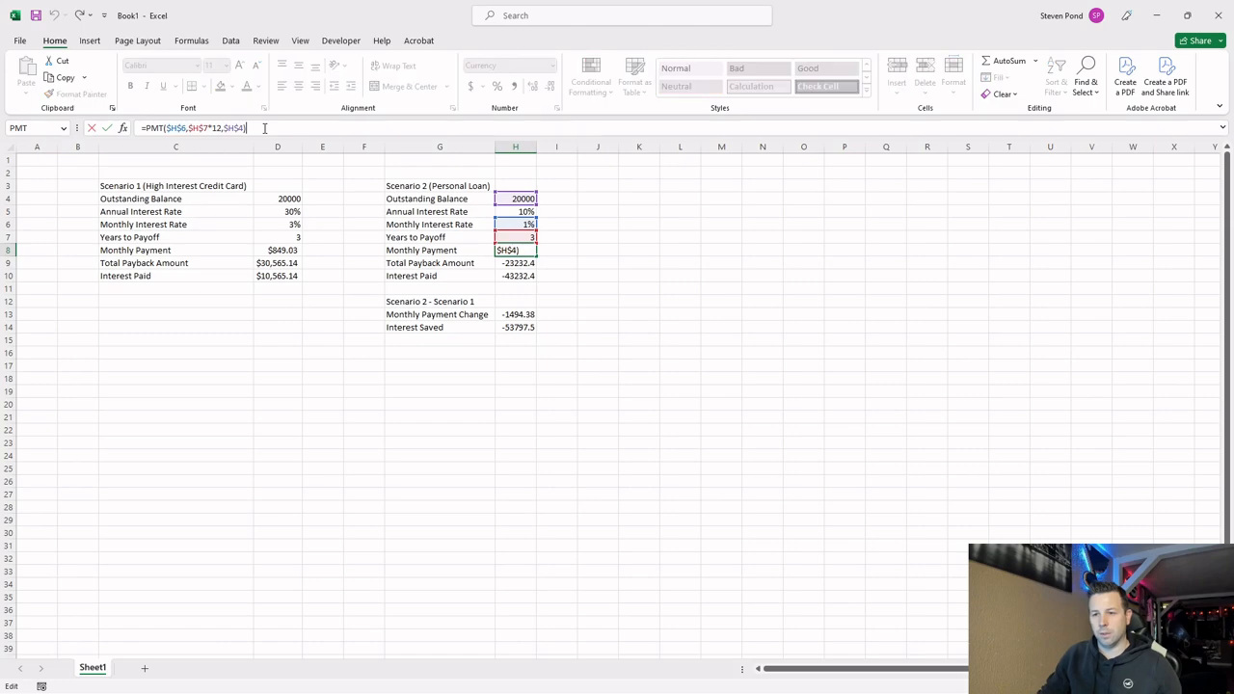
pyautogui.write('*-1')
pyautogui.press('Return')
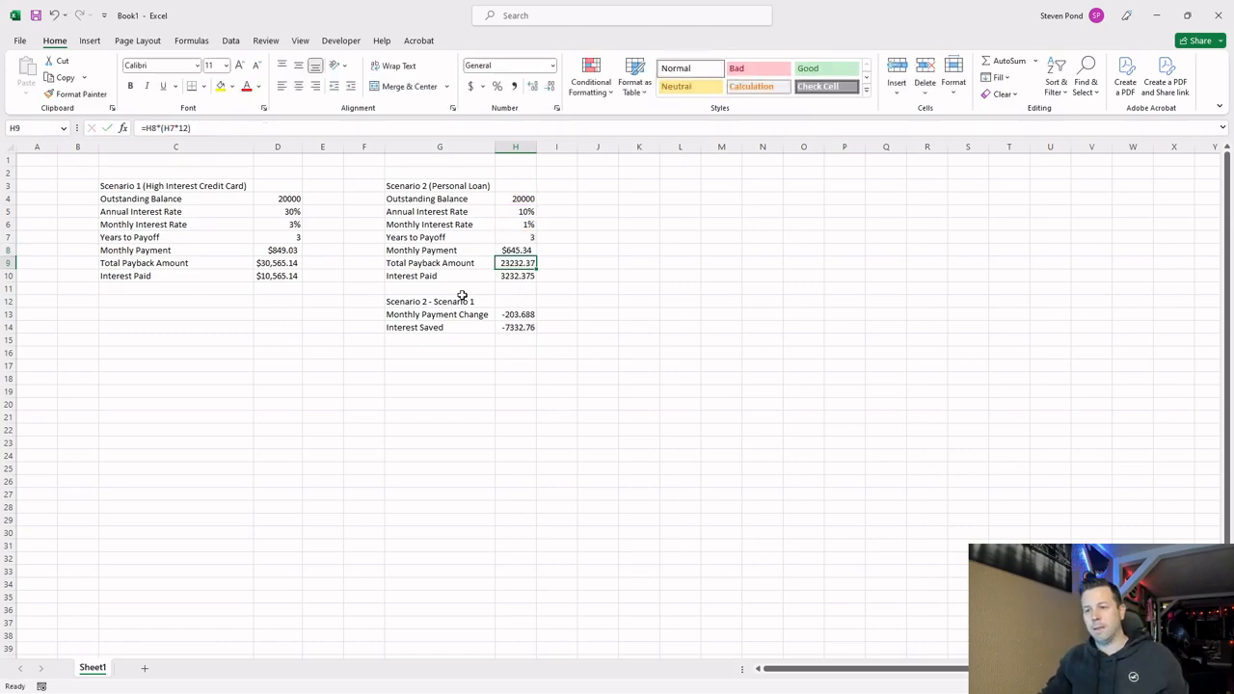
# Copy the currency formatting from D9:D10 to the Scenario 2 totals H9:H10 and widen column H to fit the amounts.
pyautogui.moveTo(280, 259); pyautogui.dragTo(281, 276)
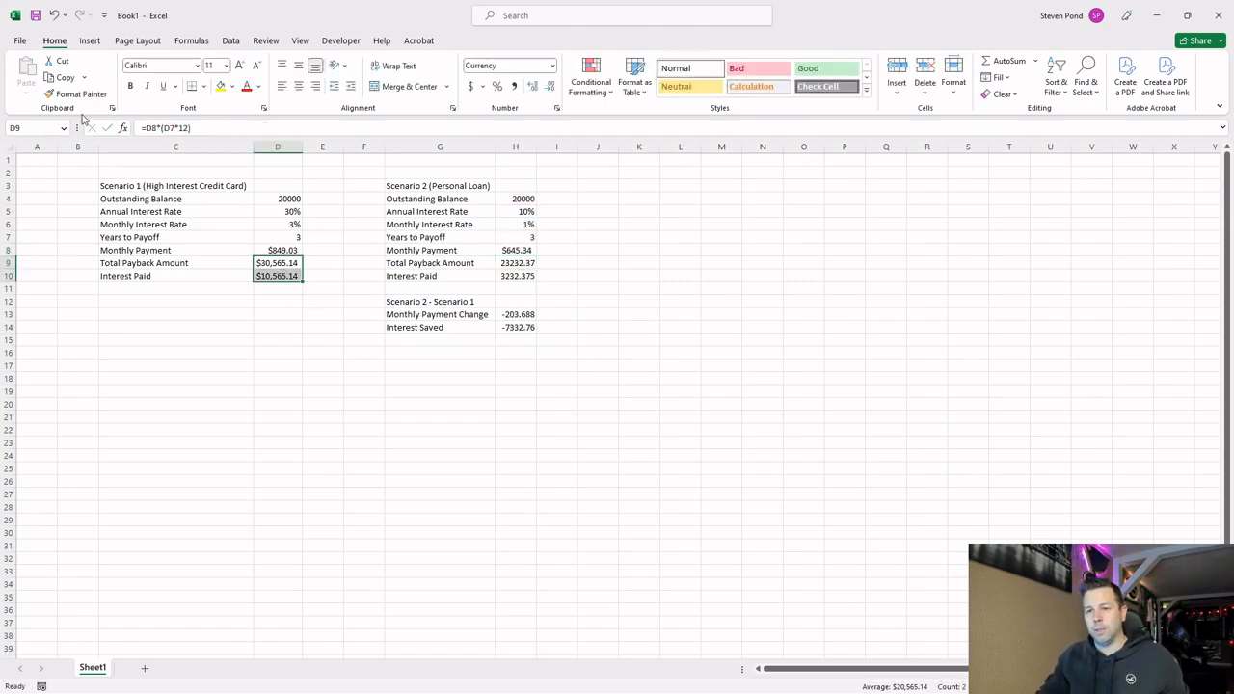
pyautogui.click(81, 94)
pyautogui.moveTo(528, 262); pyautogui.dragTo(530, 279)
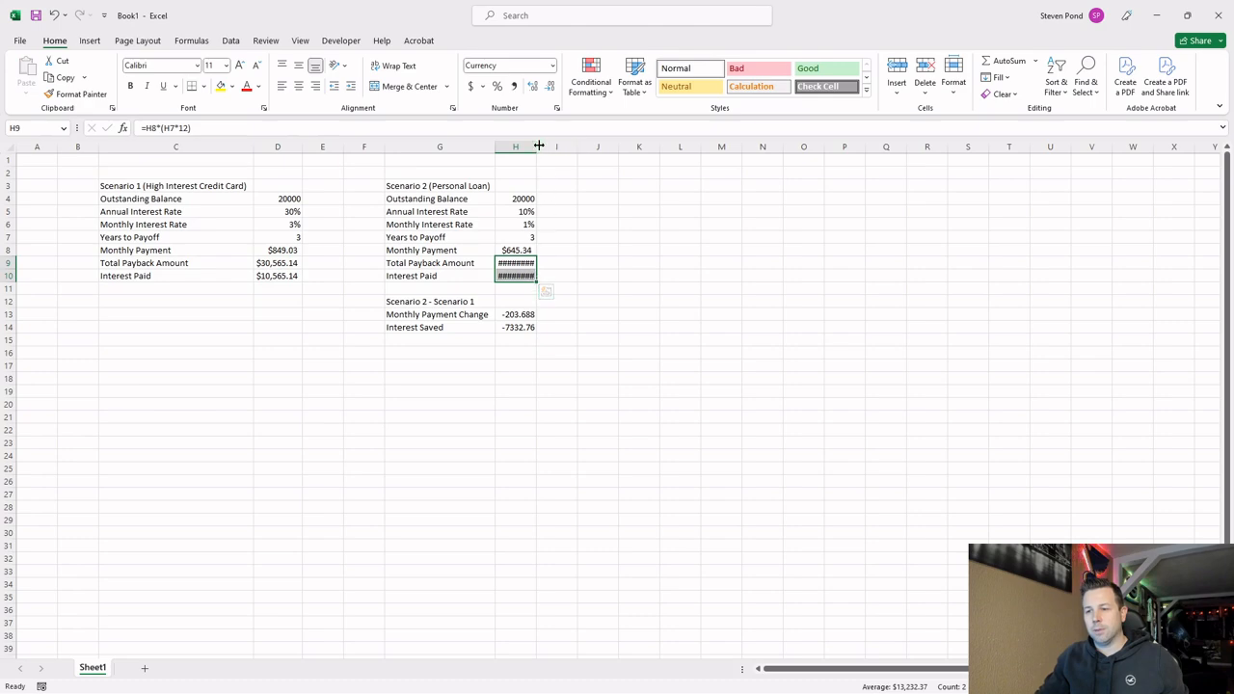
pyautogui.click(537, 279)
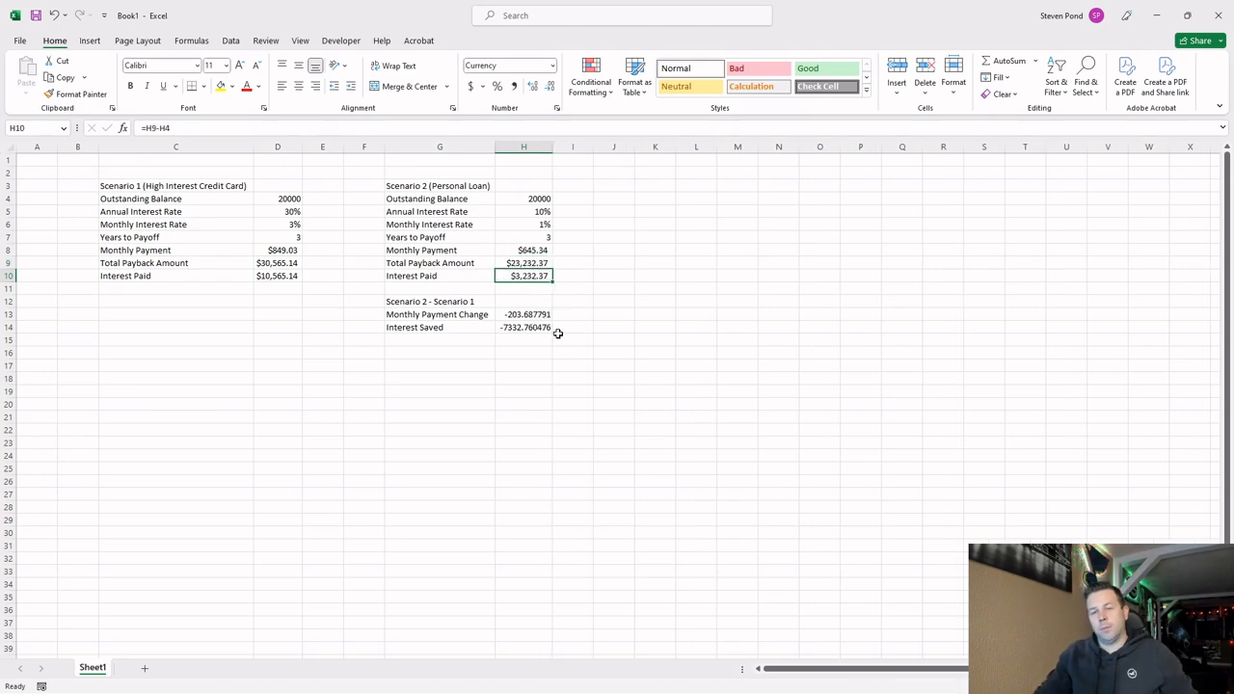
# Compare the balance, interest rates, payoff years, monthly payment, total payback and interest paid between Scenario 1 and Scenario 2.
pyautogui.click(529, 260)
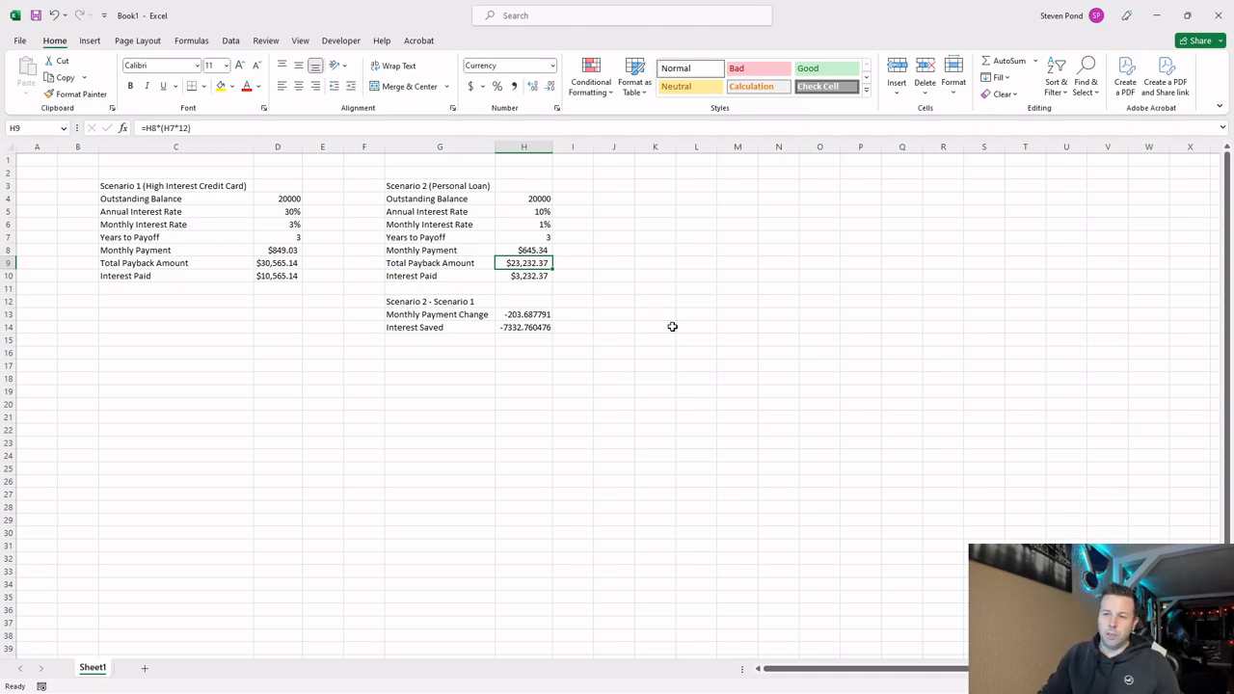
pyautogui.click(537, 239)
pyautogui.click(538, 212)
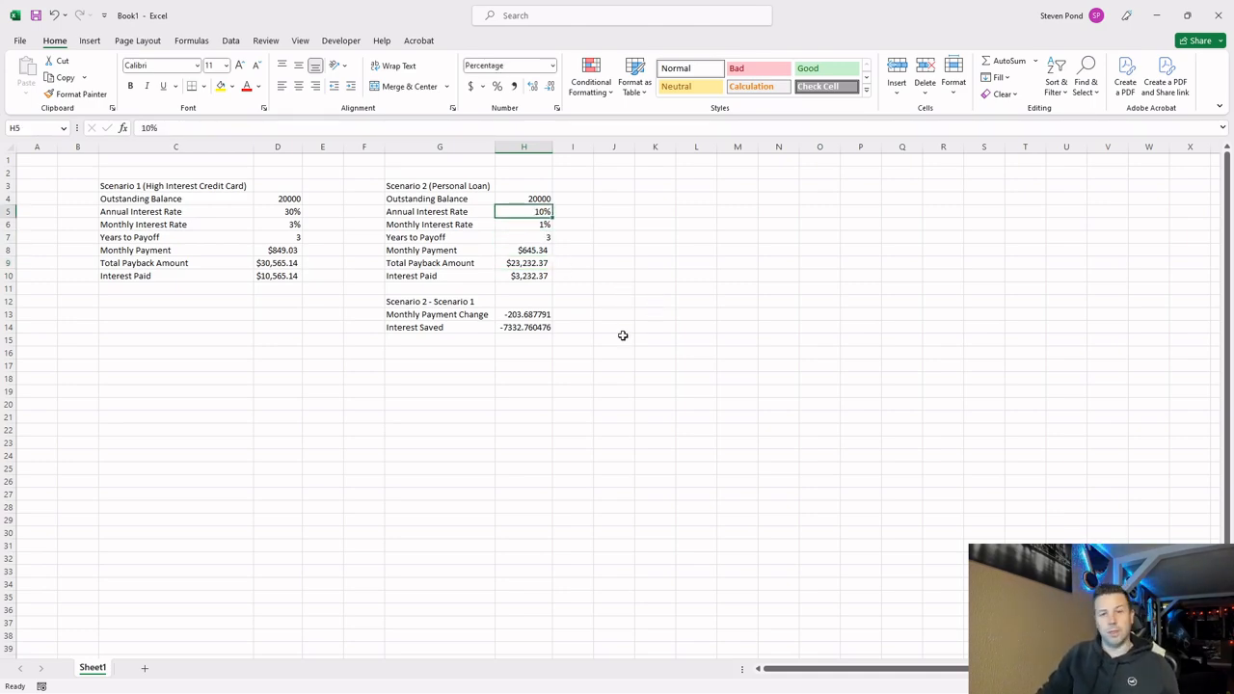
pyautogui.click(525, 263)
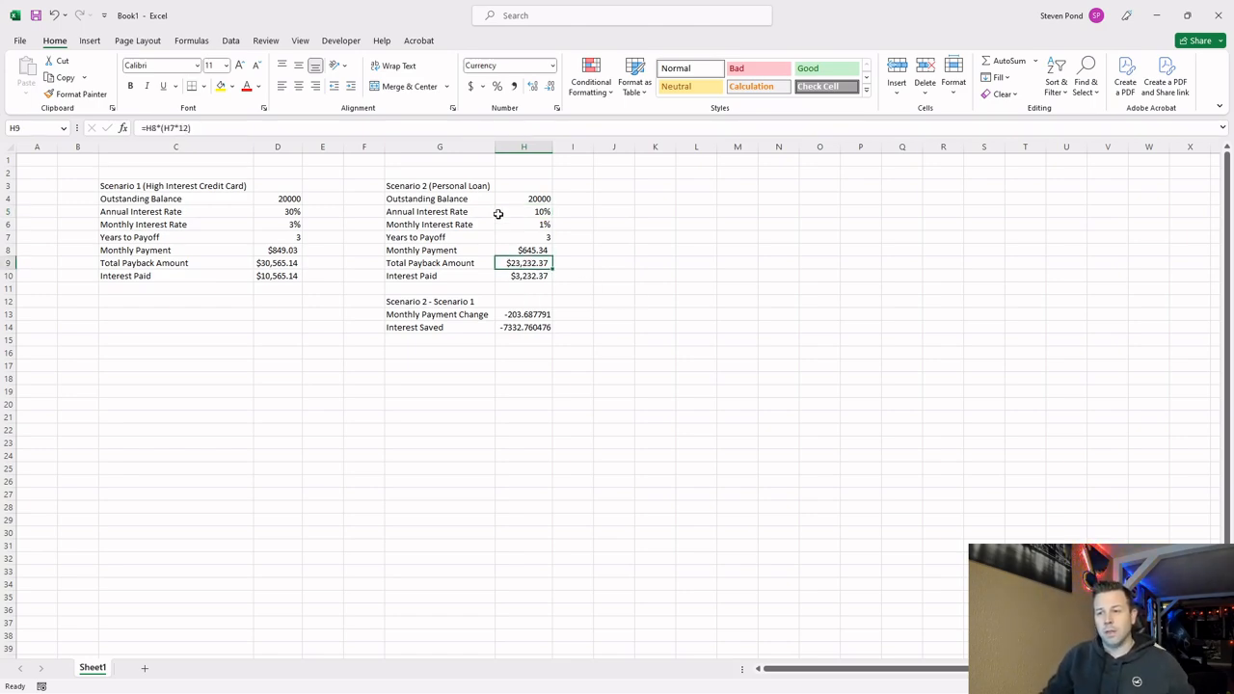
pyautogui.click(525, 198)
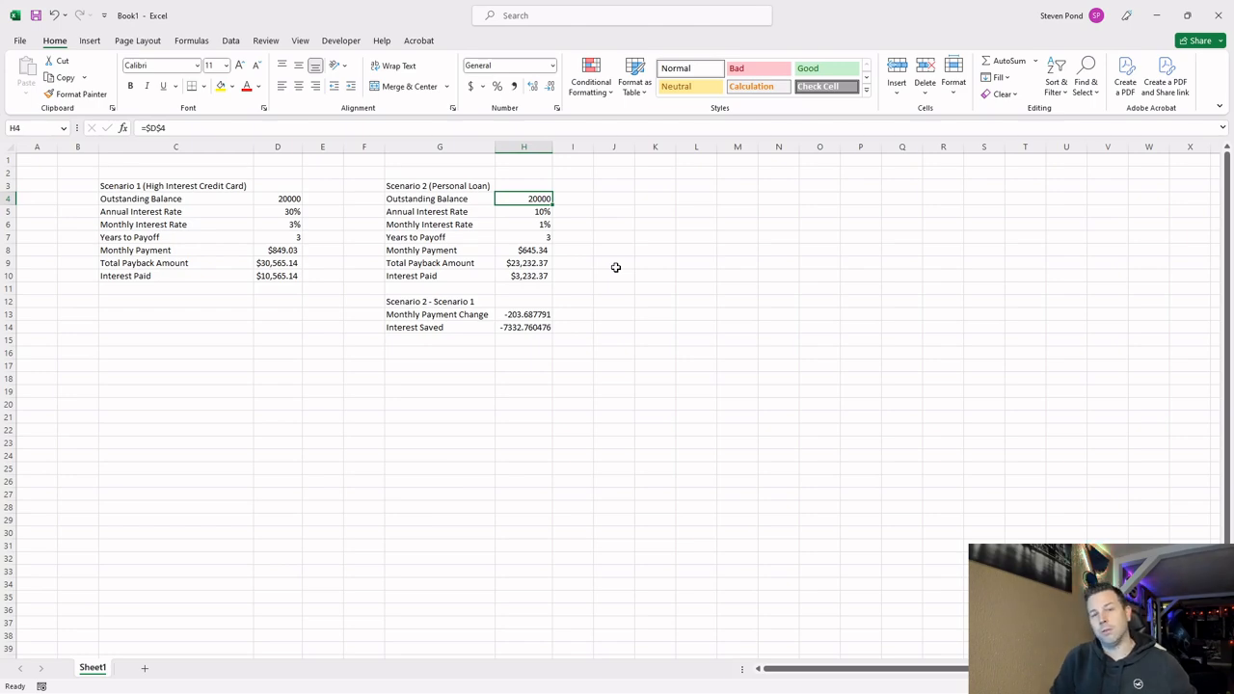
pyautogui.click(542, 276)
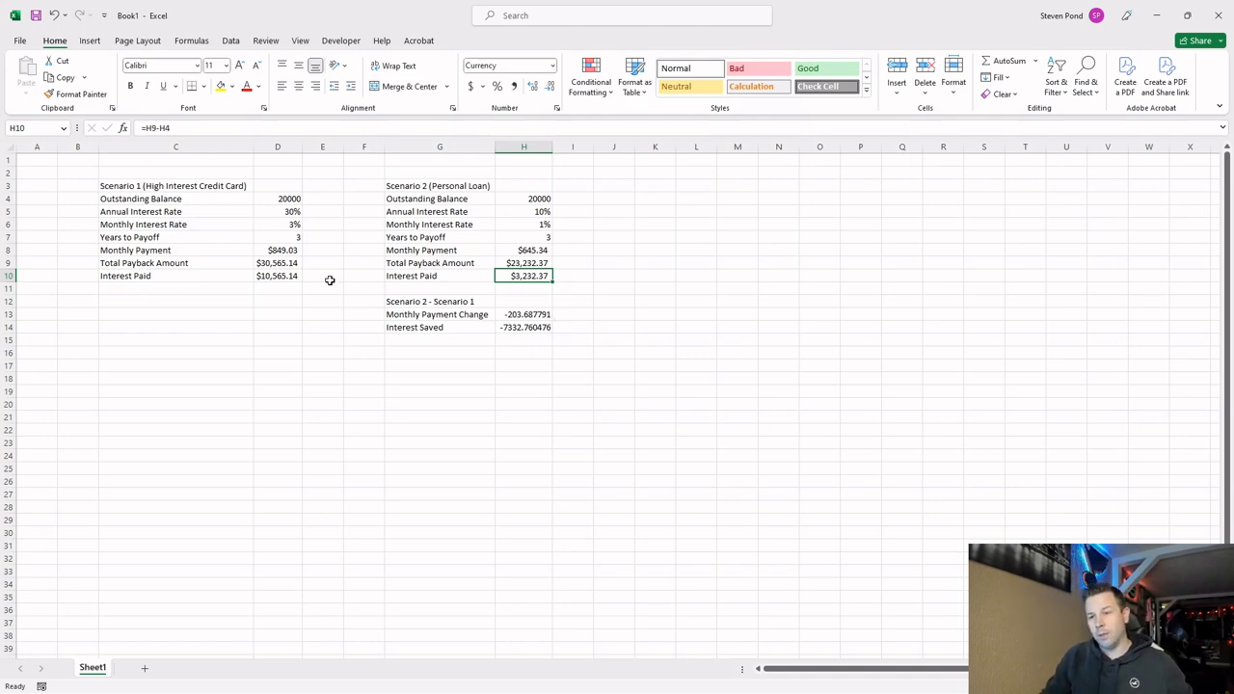
pyautogui.click(290, 274)
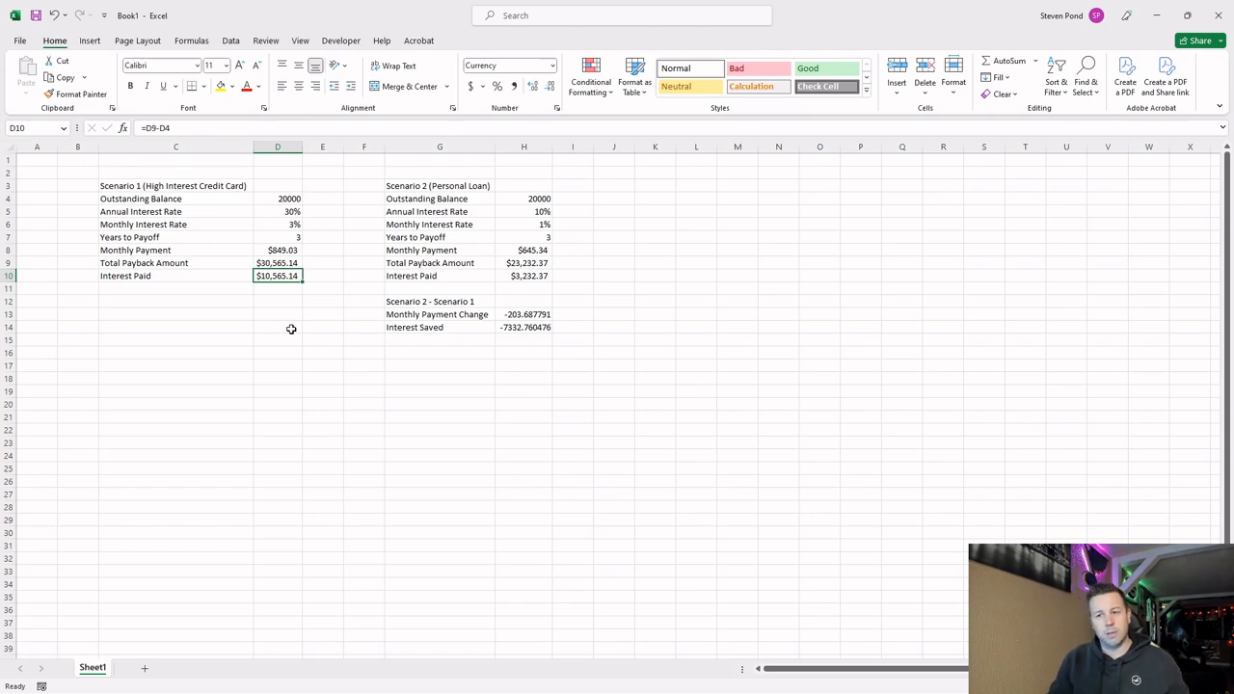
pyautogui.click(280, 237)
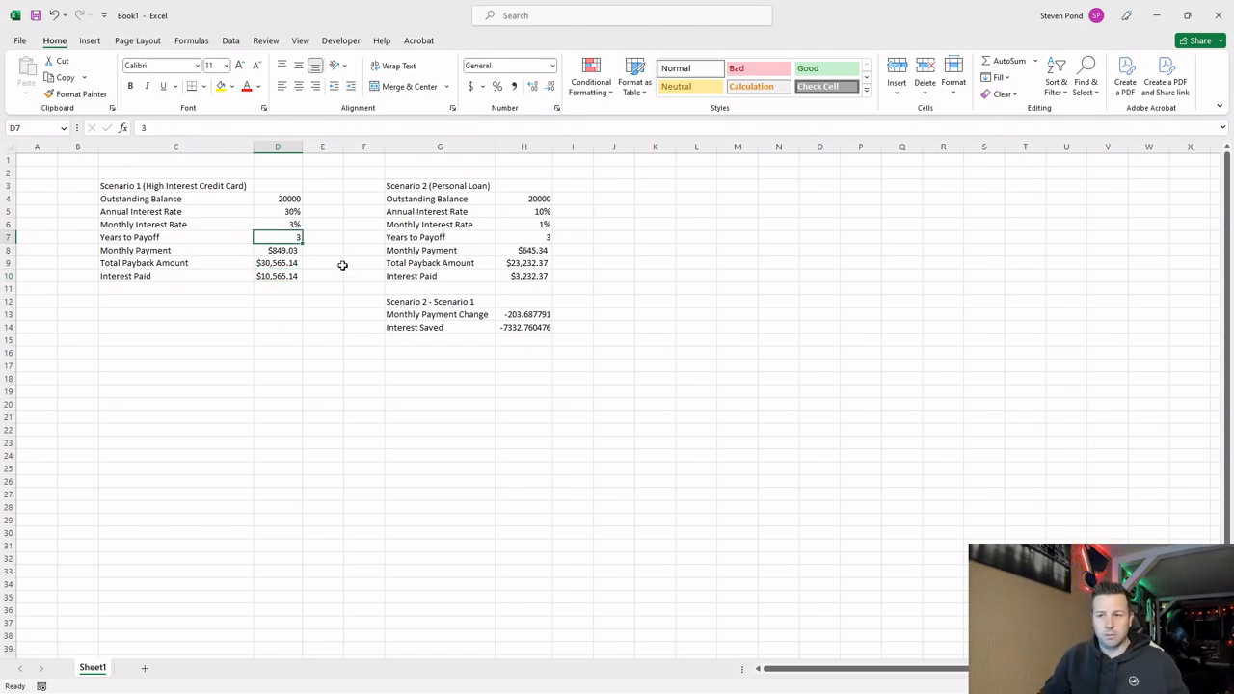
pyautogui.click(289, 198)
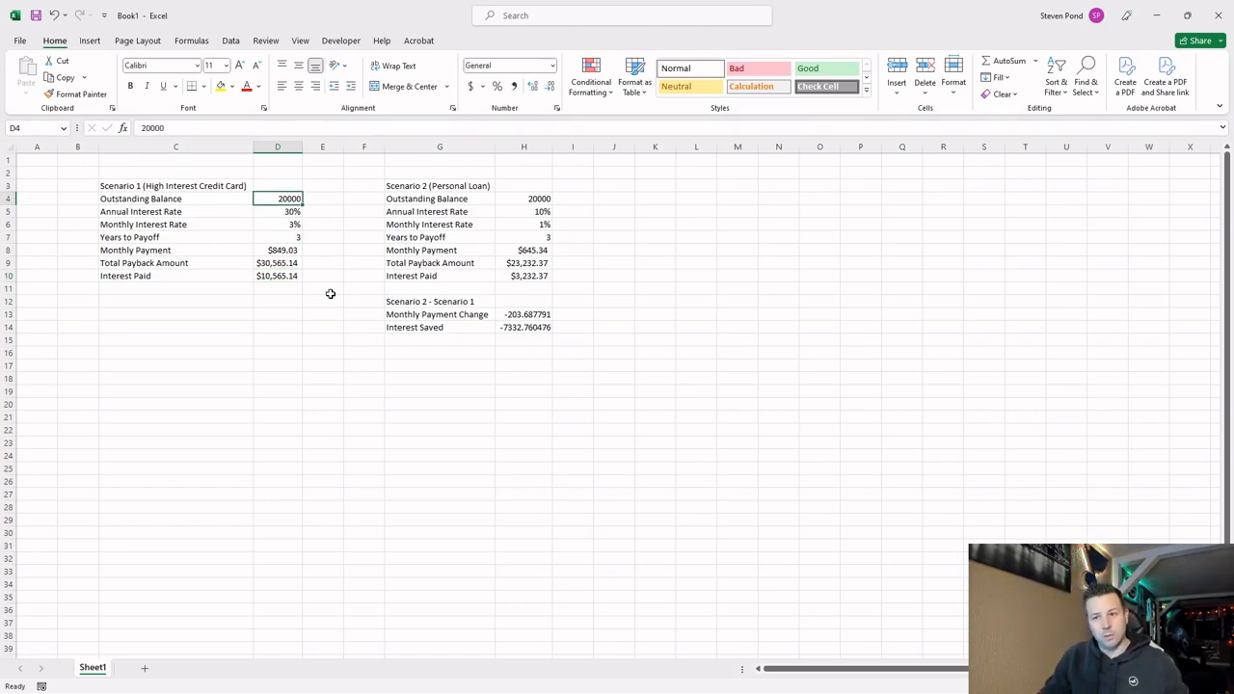
pyautogui.click(294, 224)
pyautogui.click(517, 226)
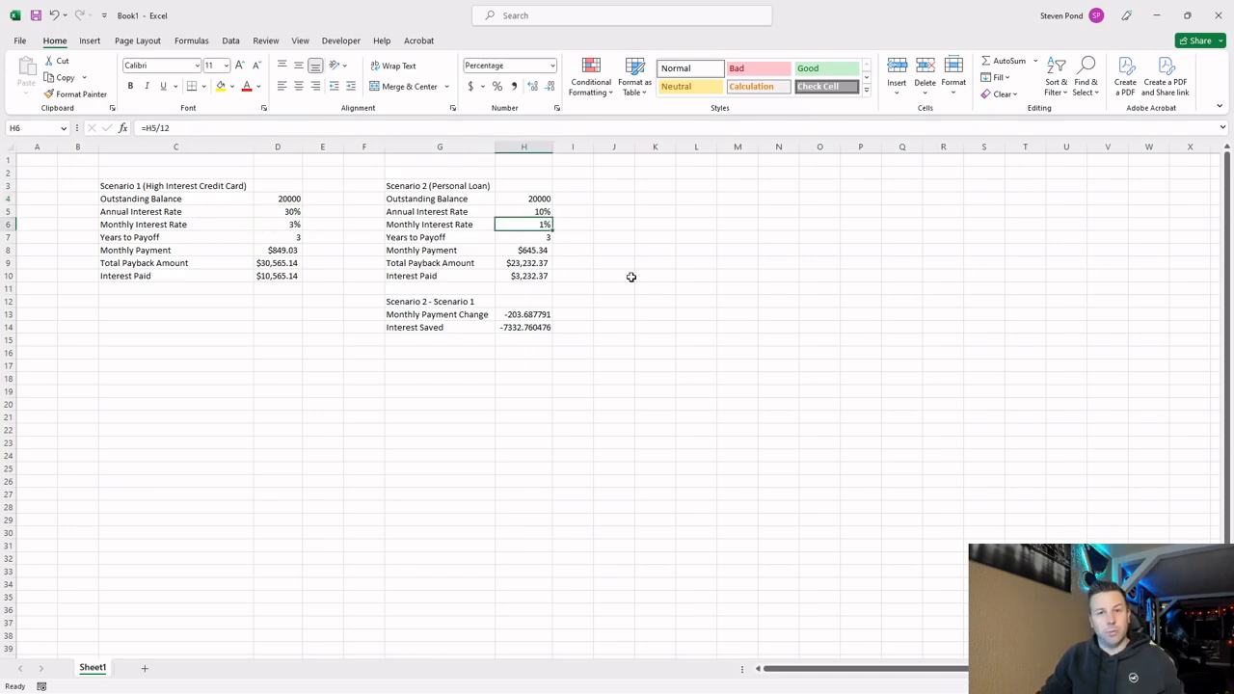
pyautogui.click(293, 279)
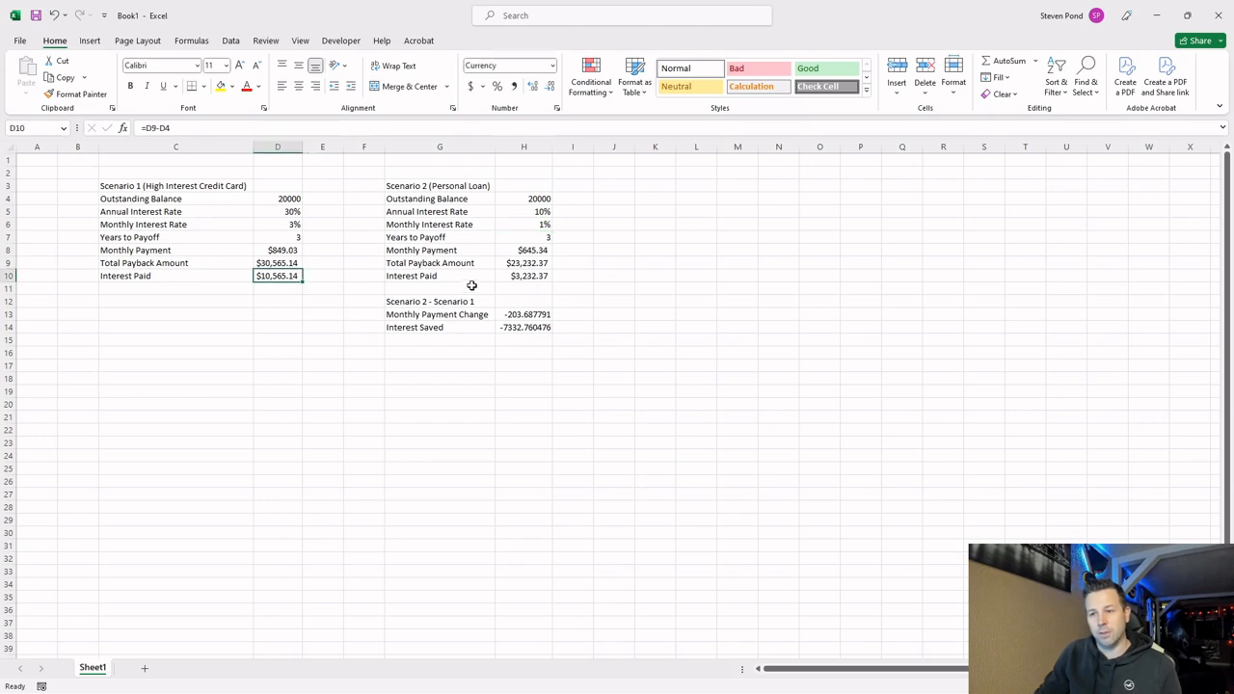
pyautogui.click(525, 278)
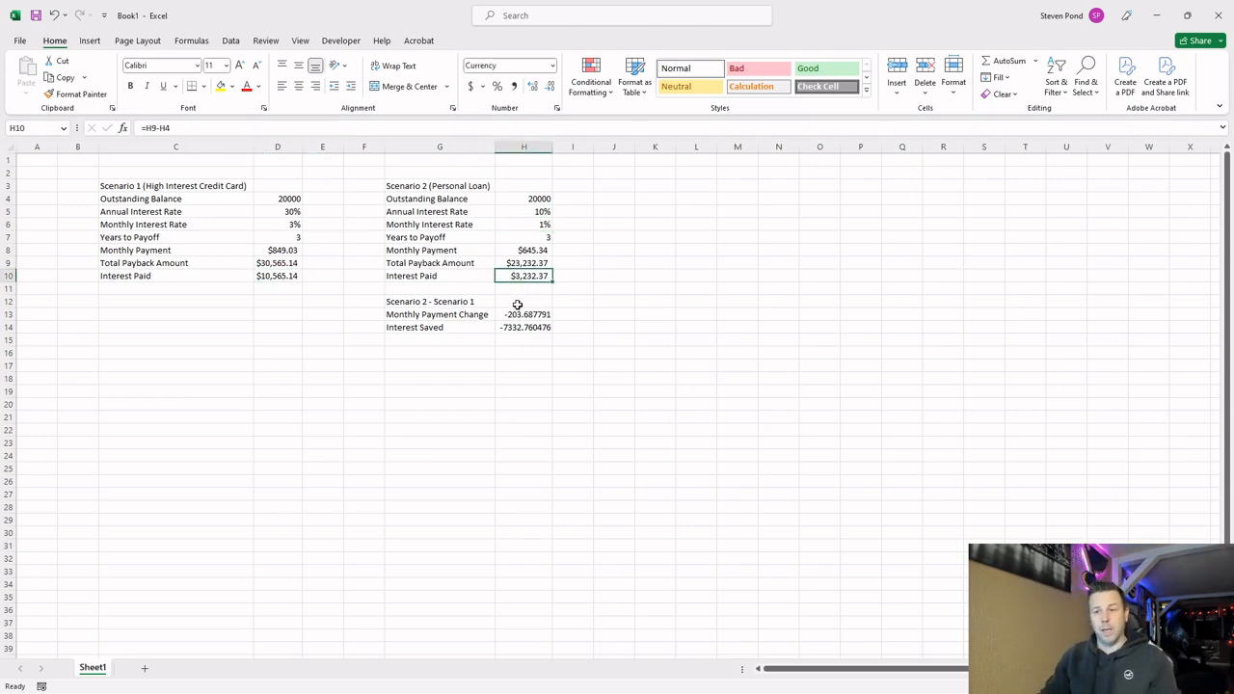
pyautogui.click(287, 253)
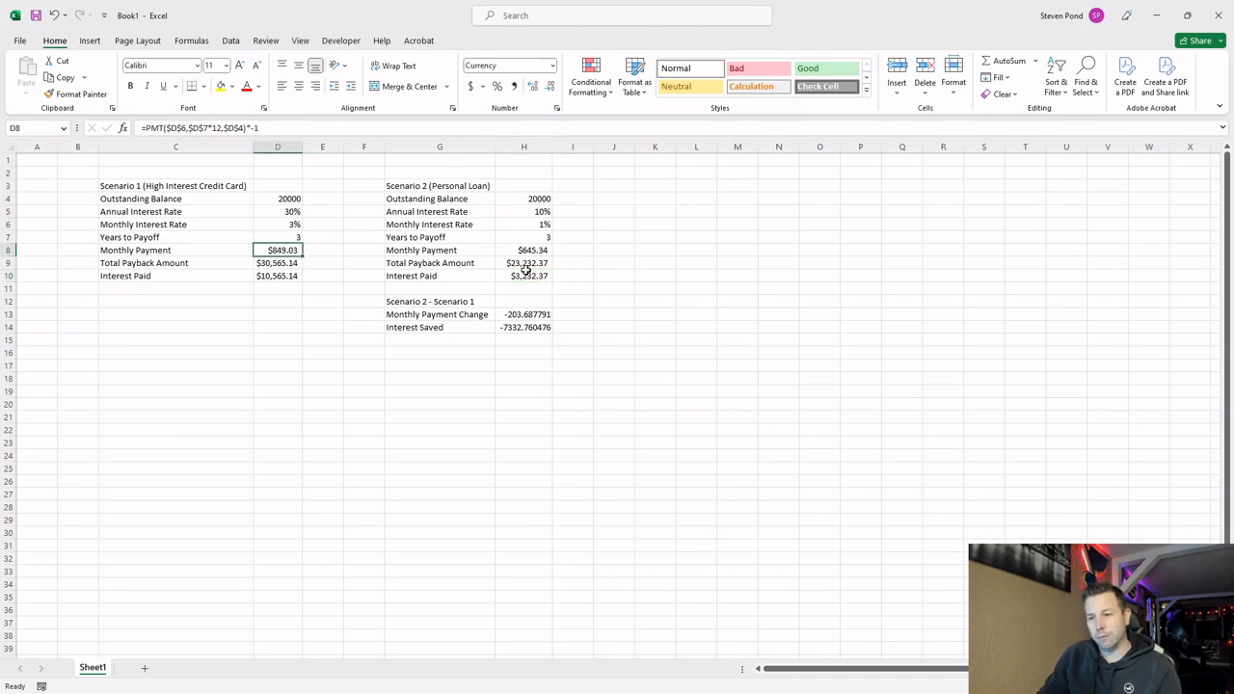
# Examine the Monthly Payment Change and Interest Saved results against the annual interest rates of both scenarios and Scenario 2's payoff years.
pyautogui.click(538, 314)
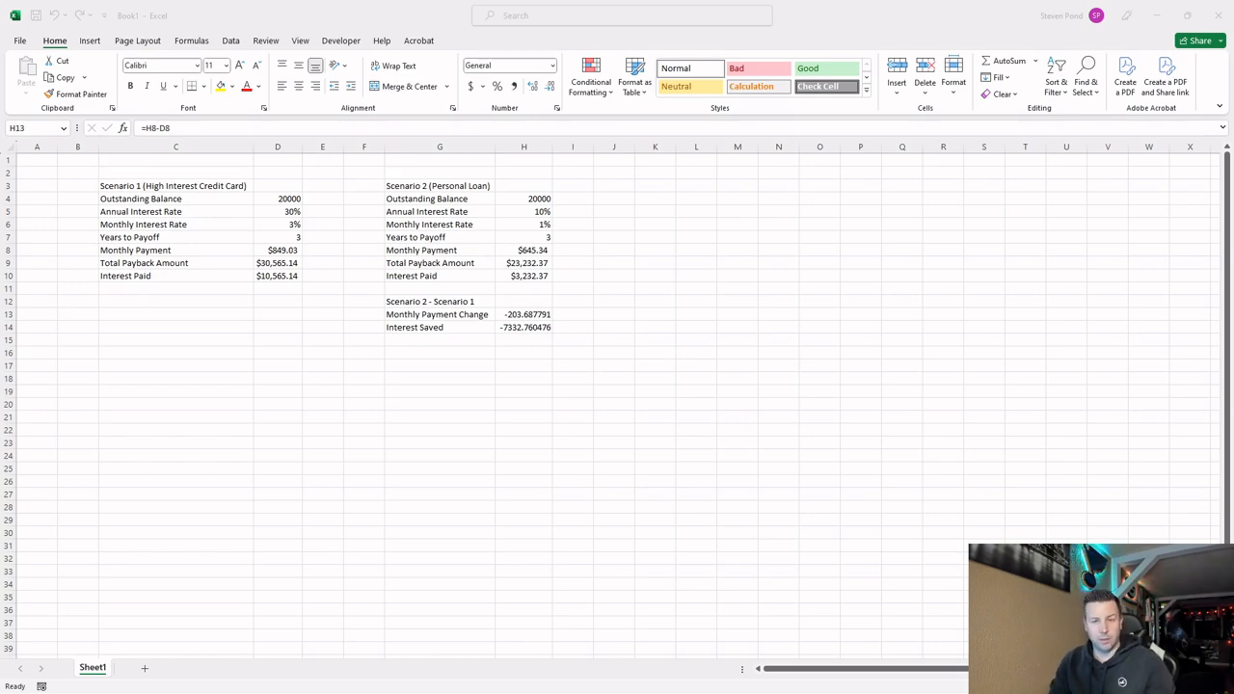
pyautogui.click(271, 214)
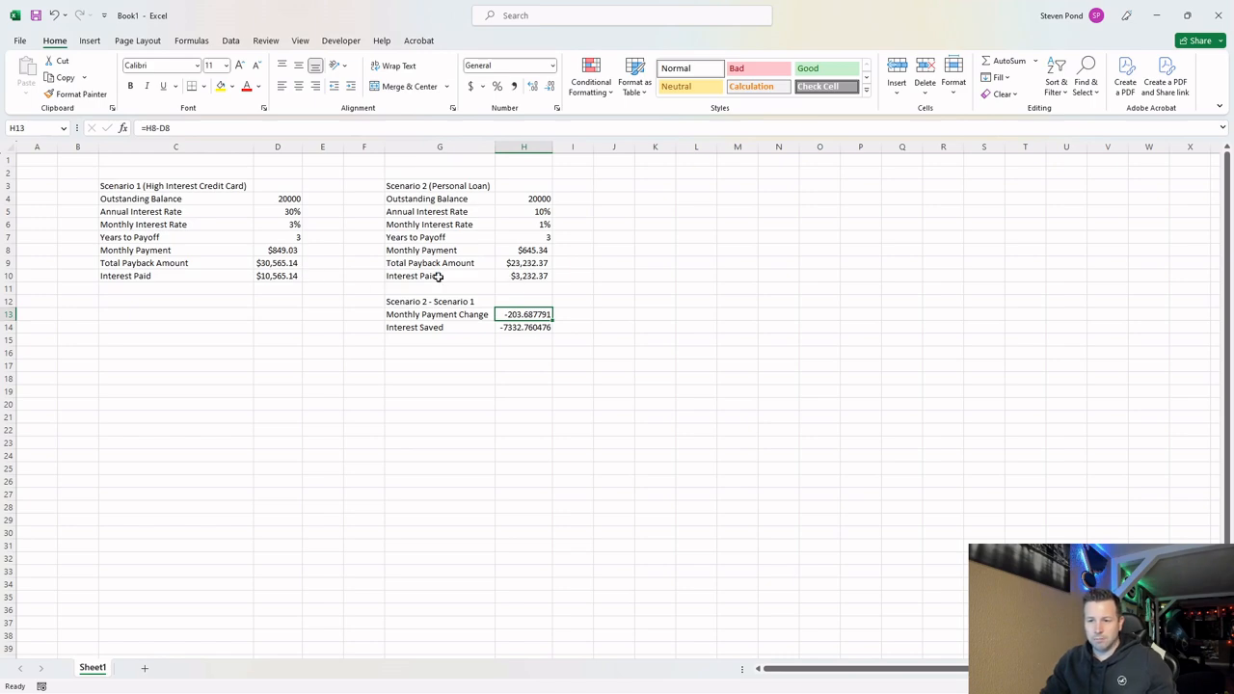
pyautogui.click(529, 327)
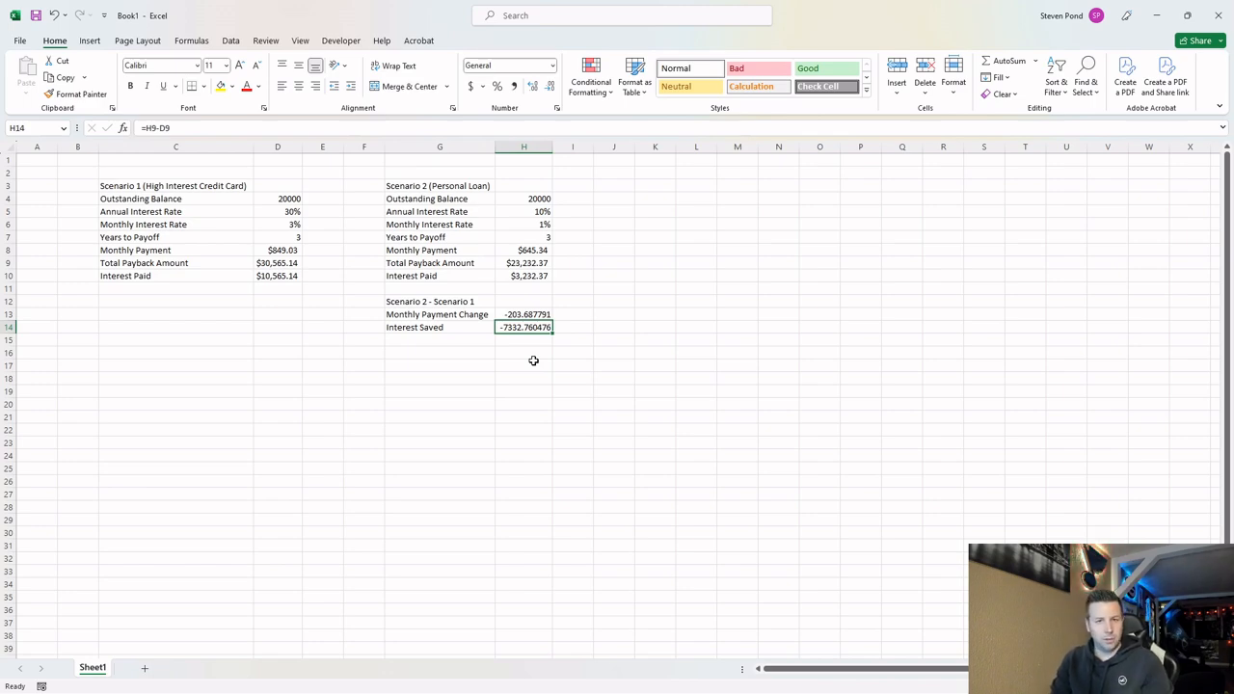
pyautogui.click(540, 214)
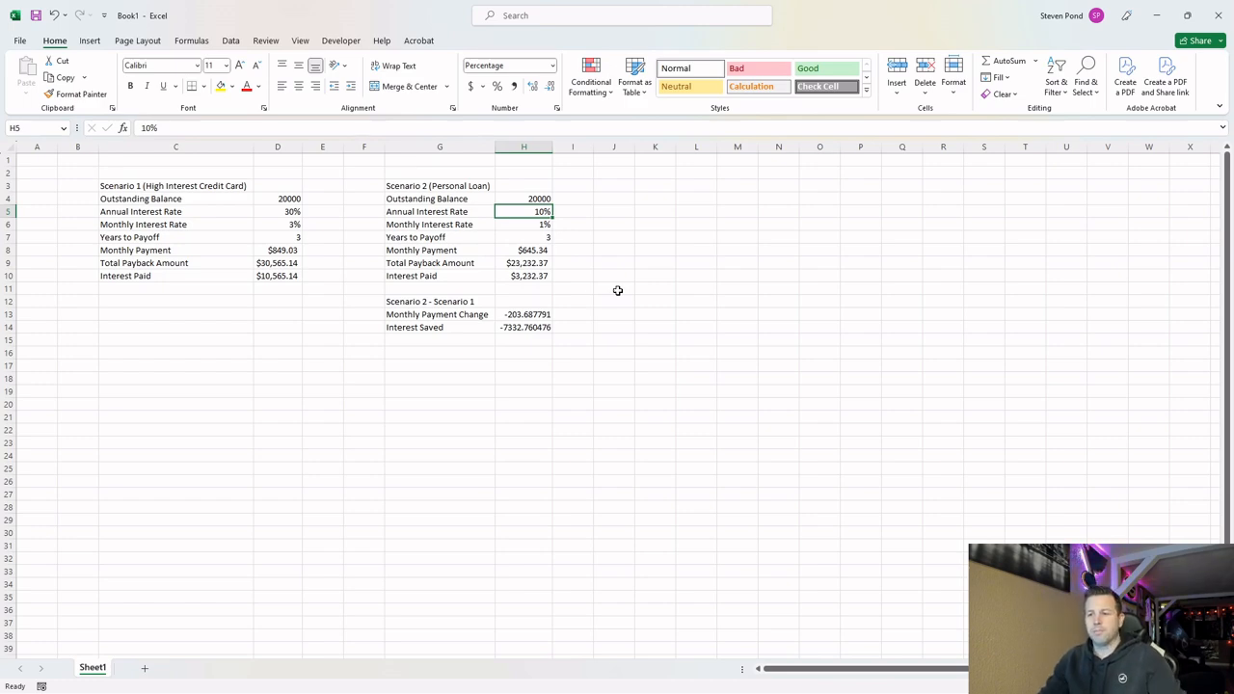
pyautogui.click(268, 212)
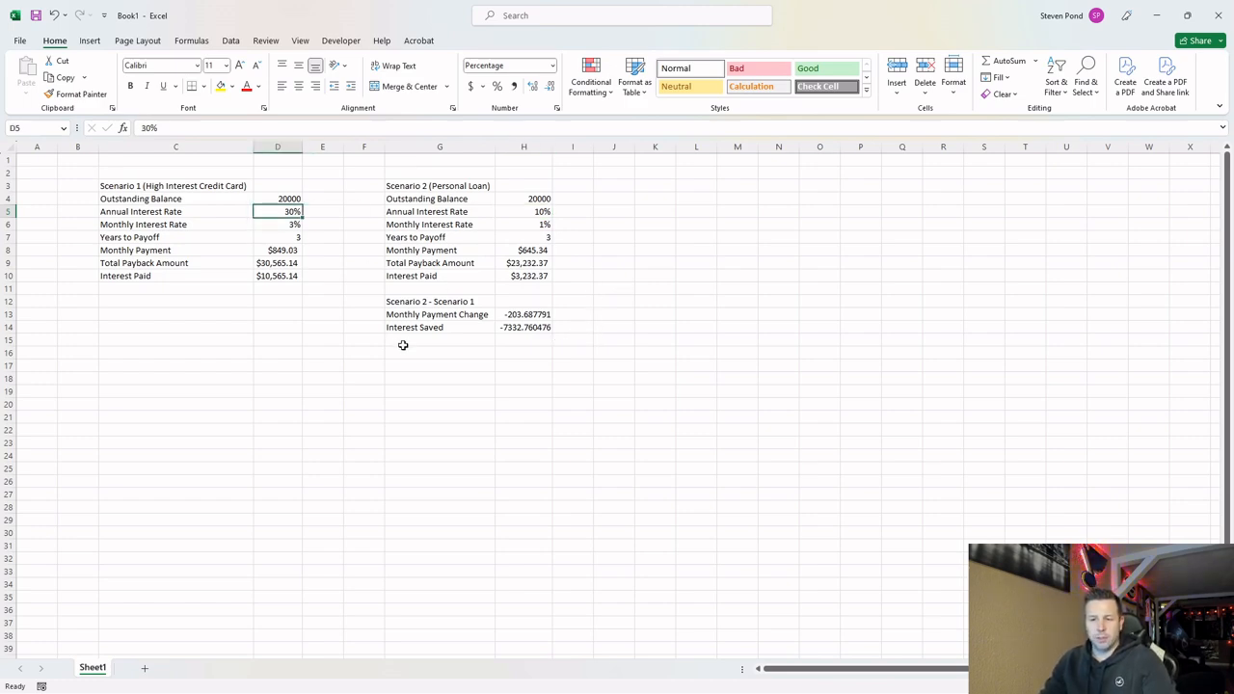
pyautogui.click(531, 212)
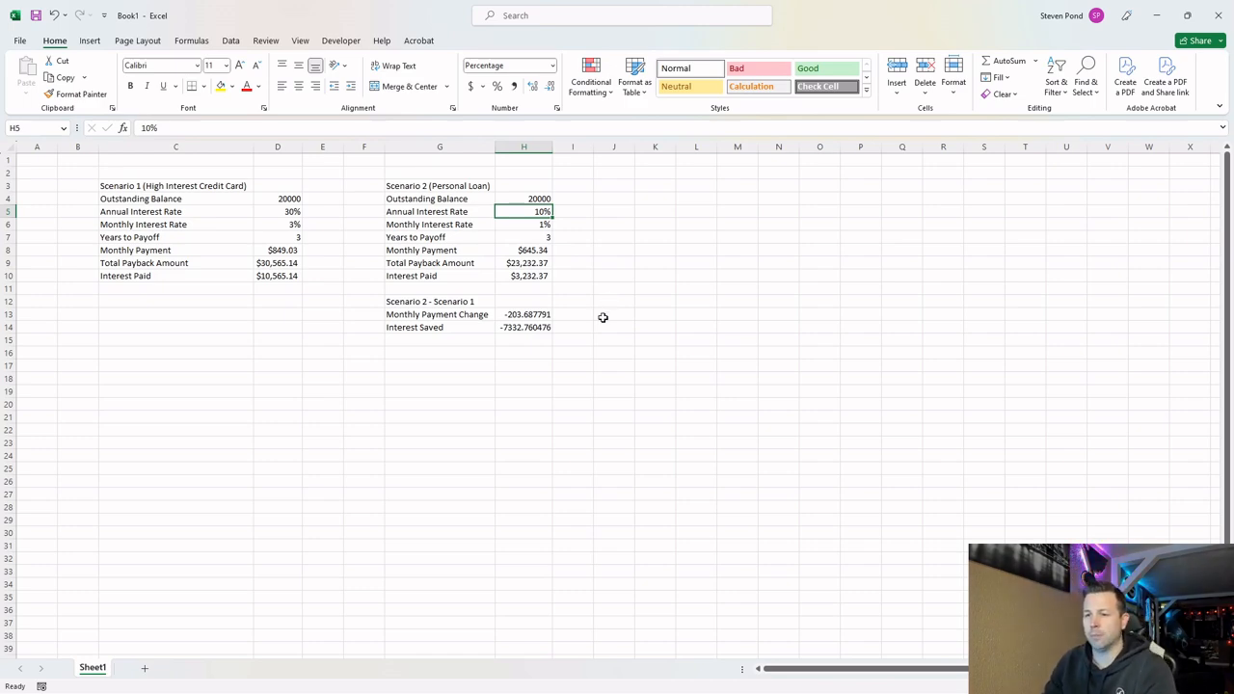
pyautogui.click(546, 239)
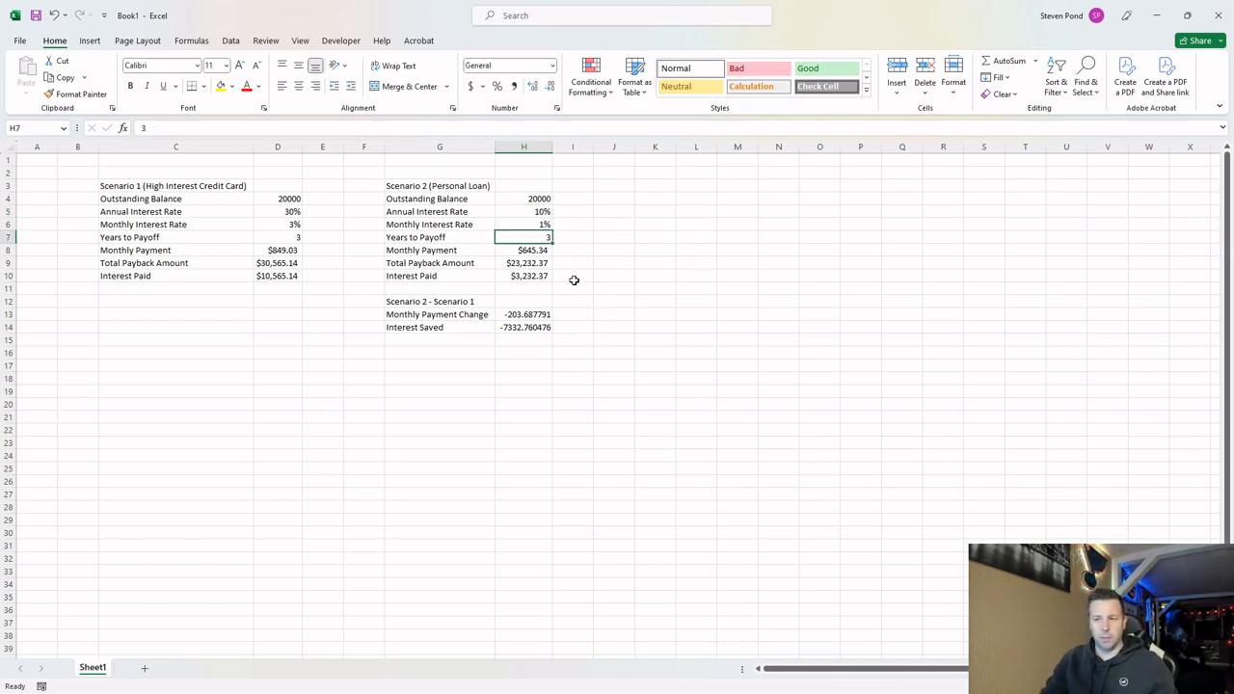
# Set the Scenario 2 Annual Interest Rate in H5 to 7%.
pyautogui.click(529, 213)
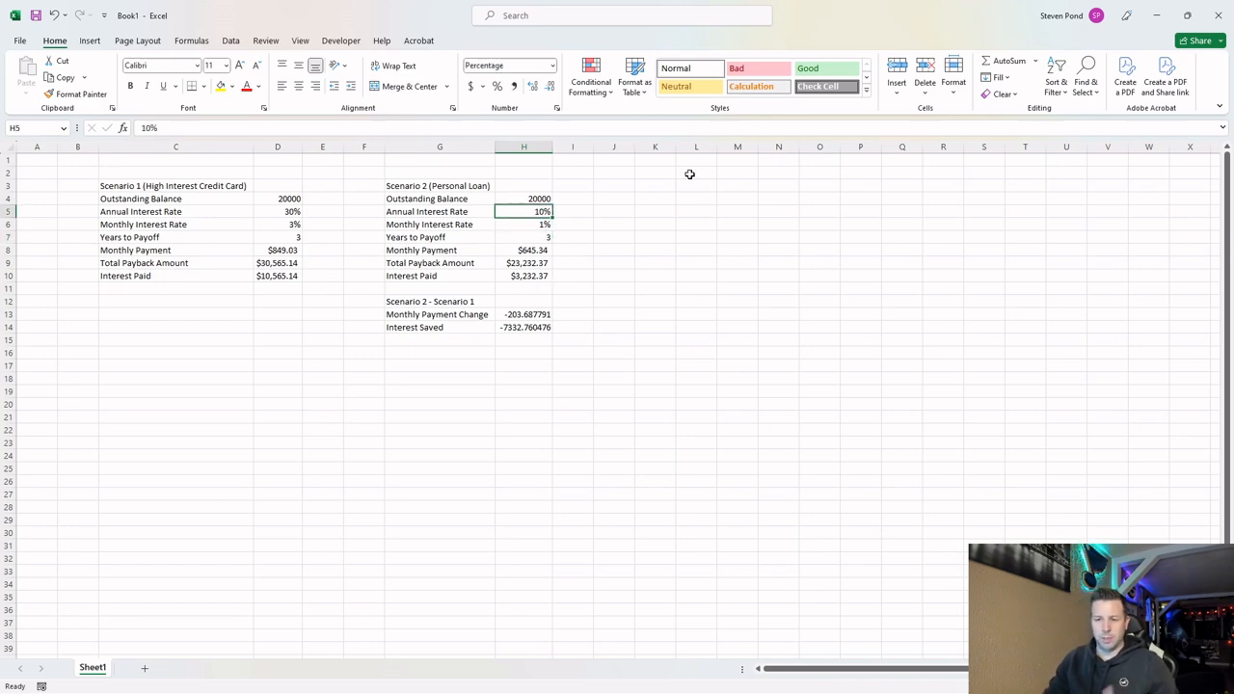
pyautogui.write('7')
pyautogui.press('Return')
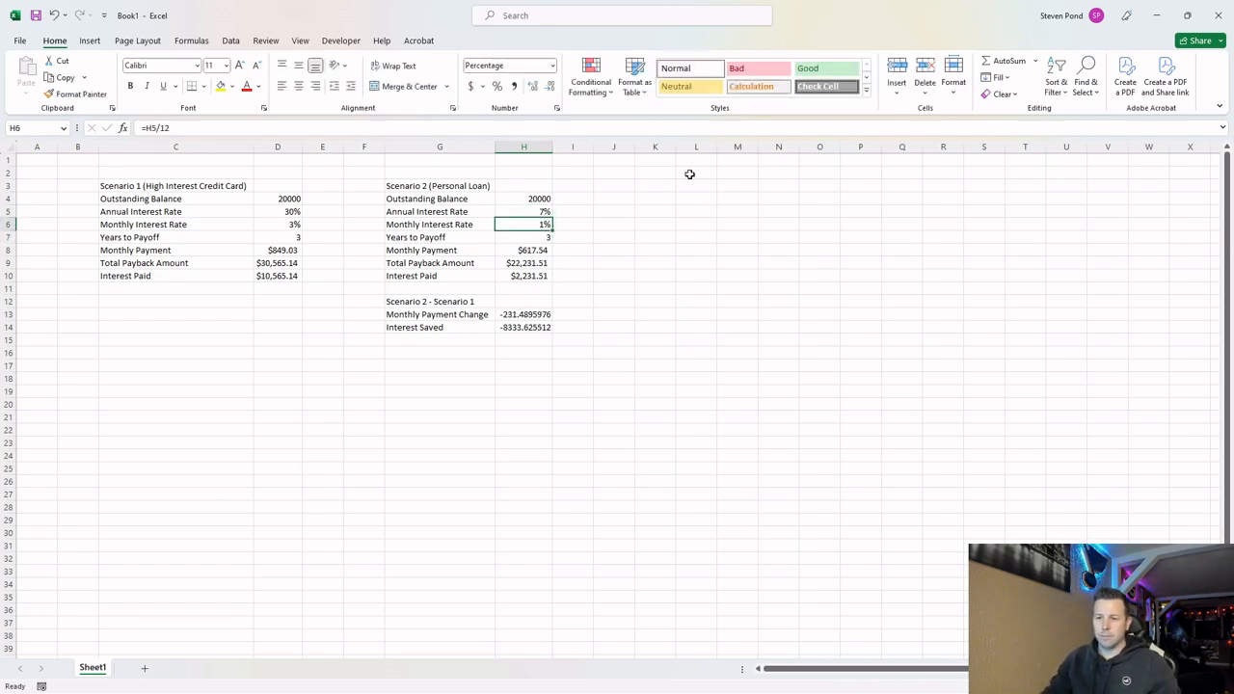
# Copy the currency formatting from H9:H10 to the Monthly Payment Change and Interest Saved cells H13:H14.
pyautogui.click(538, 263)
pyautogui.moveTo(545, 263); pyautogui.dragTo(542, 273)
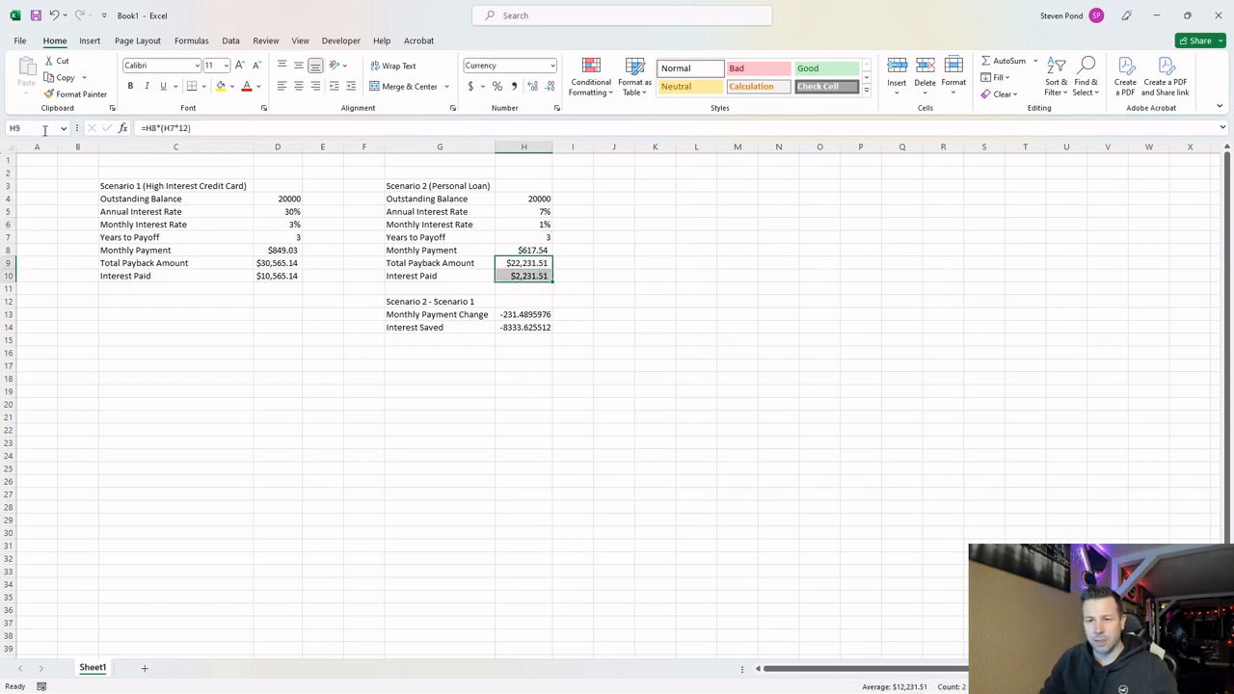
pyautogui.click(77, 93)
pyautogui.click(520, 315)
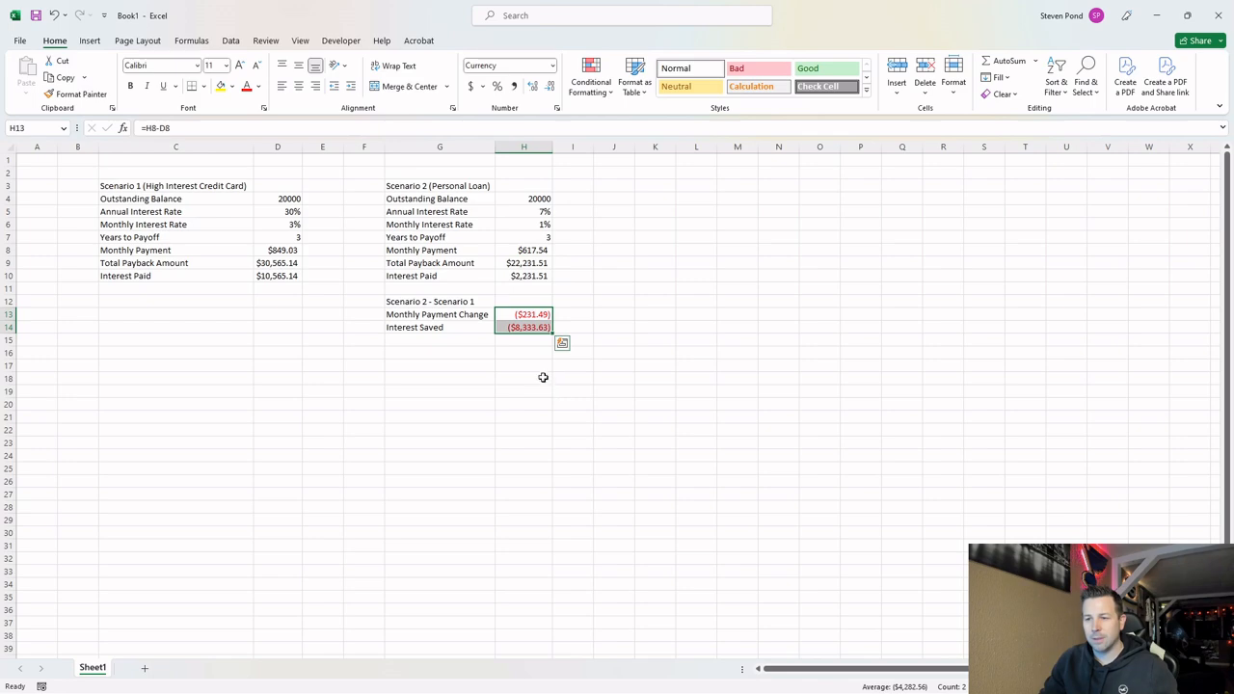
pyautogui.click(540, 366)
# Show the Scenario 2 Monthly Interest Rate in H6 with two decimal places.
pyautogui.click(538, 213)
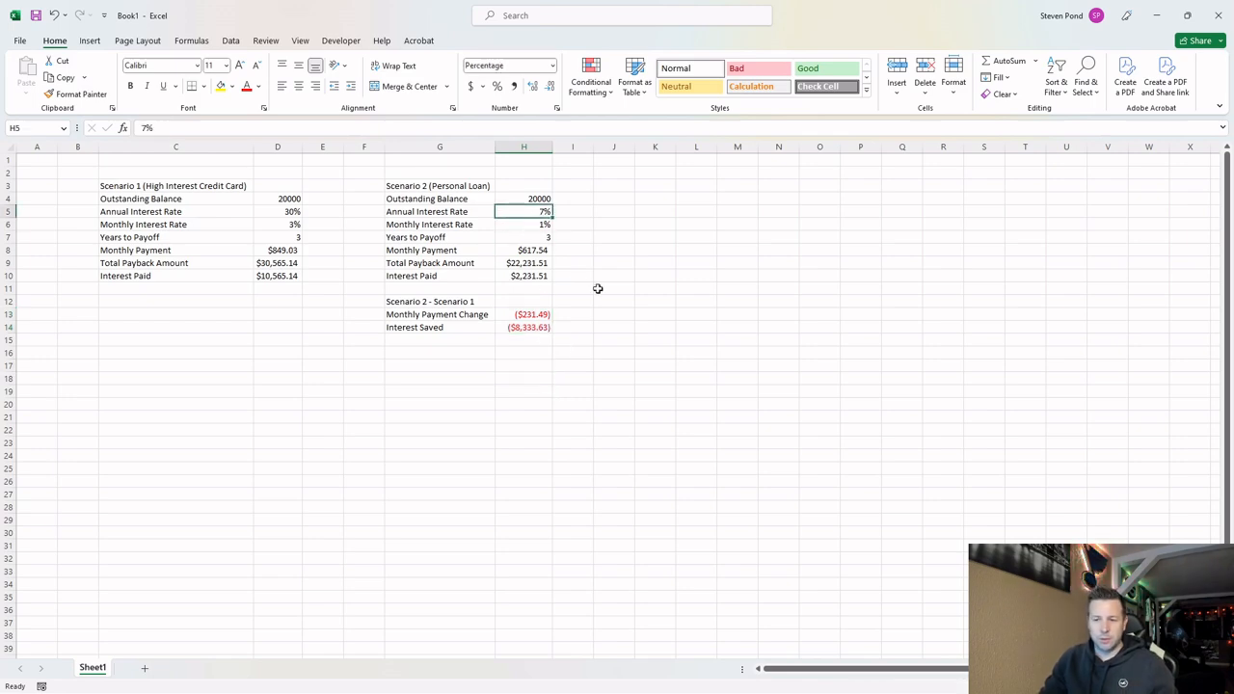
pyautogui.click(546, 227)
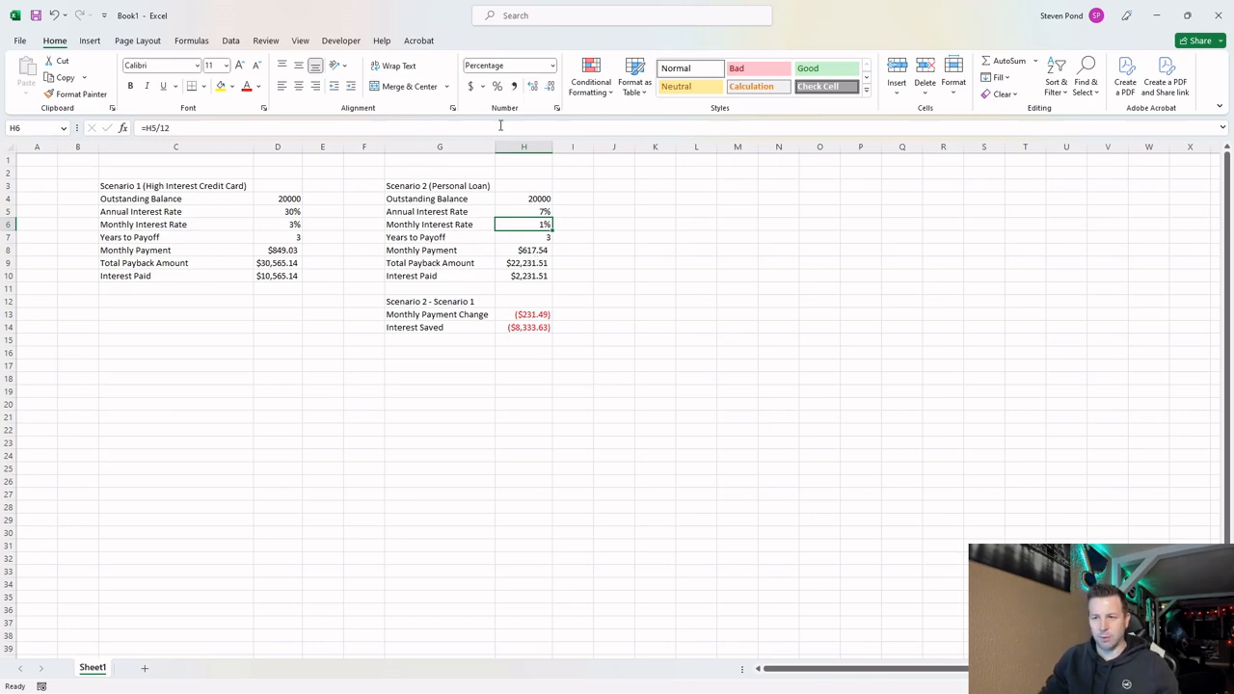
pyautogui.click(534, 85)
pyautogui.click(533, 85)
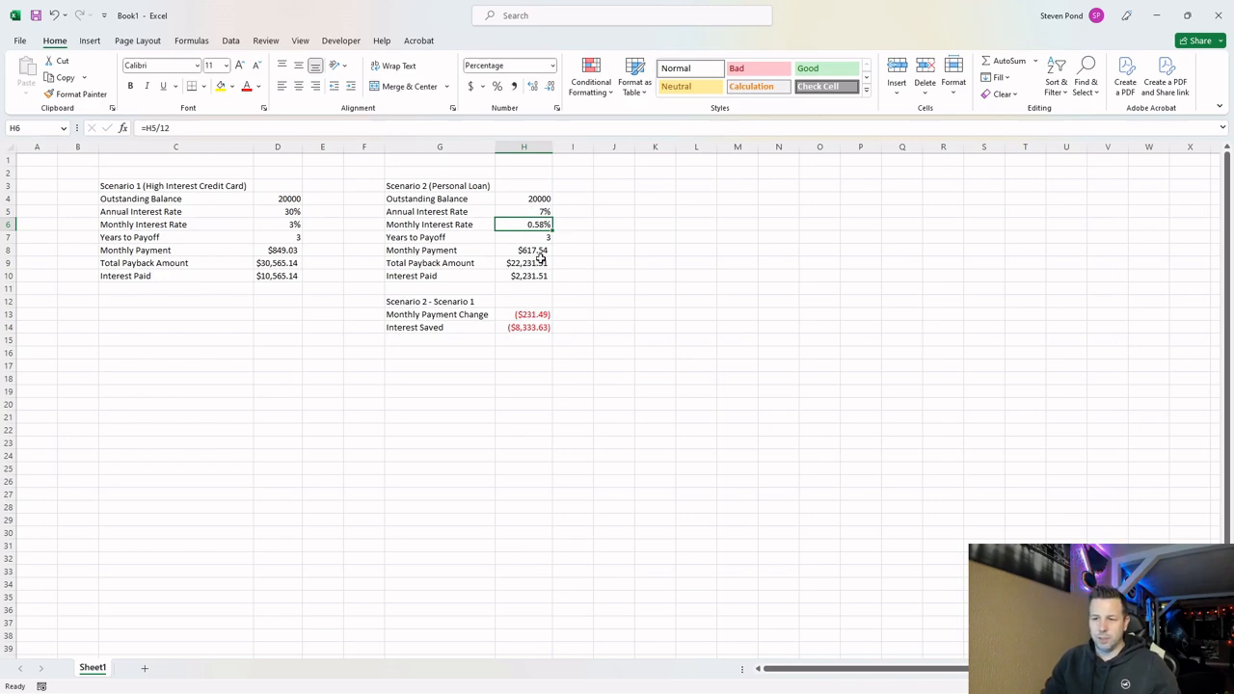
pyautogui.click(546, 312)
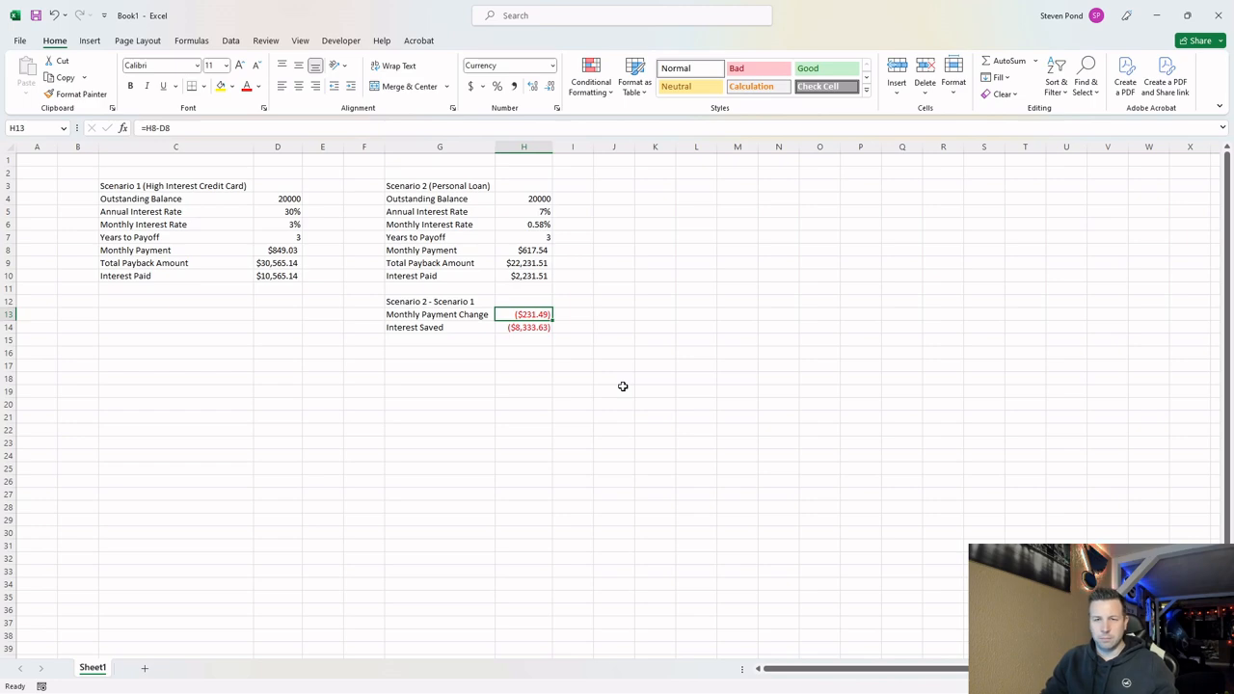
pyautogui.click(534, 329)
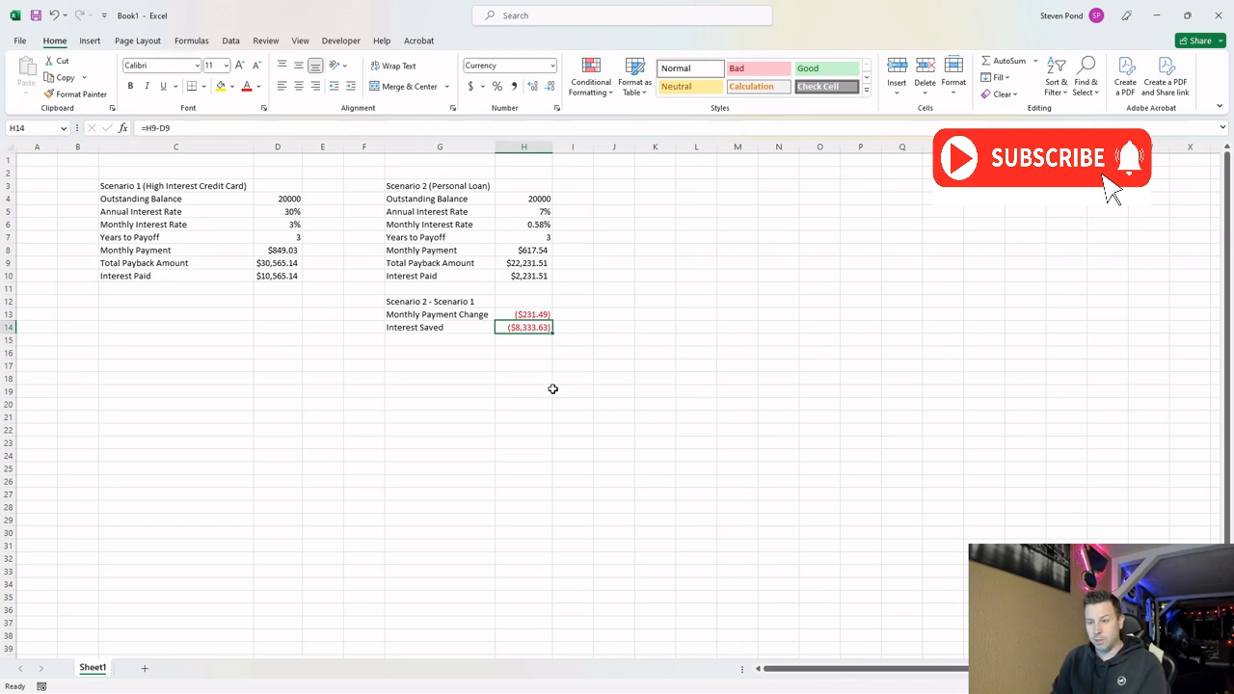
pyautogui.click(203, 281)
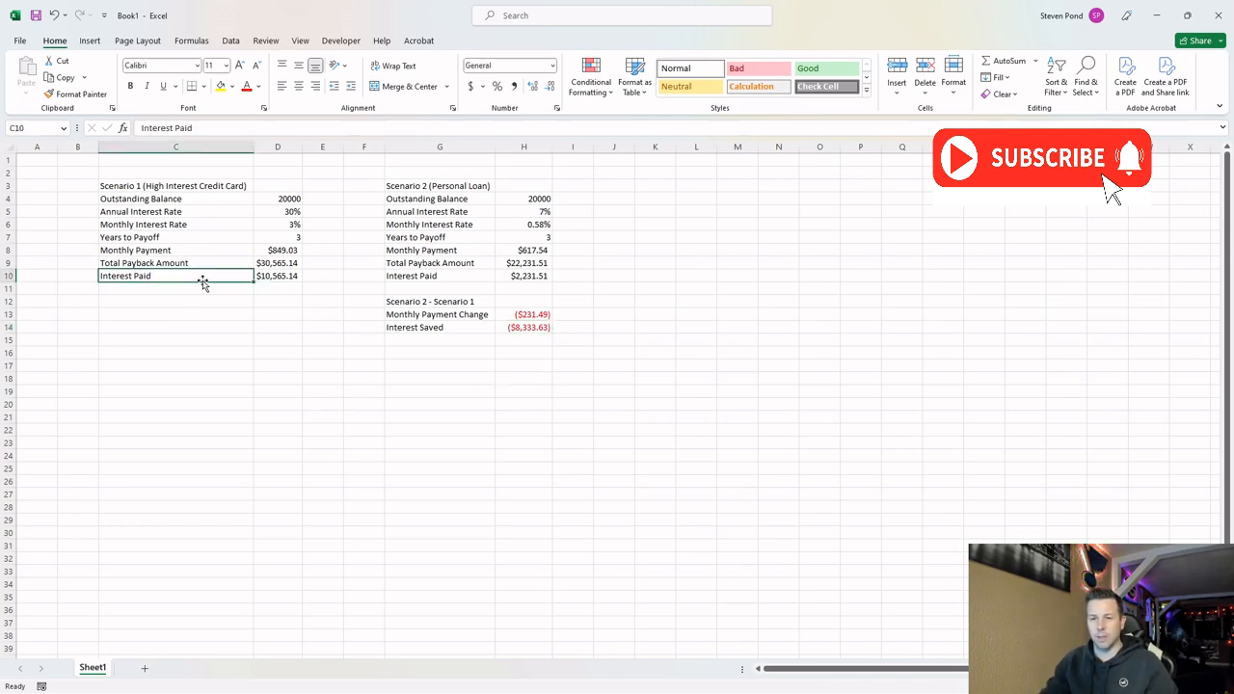